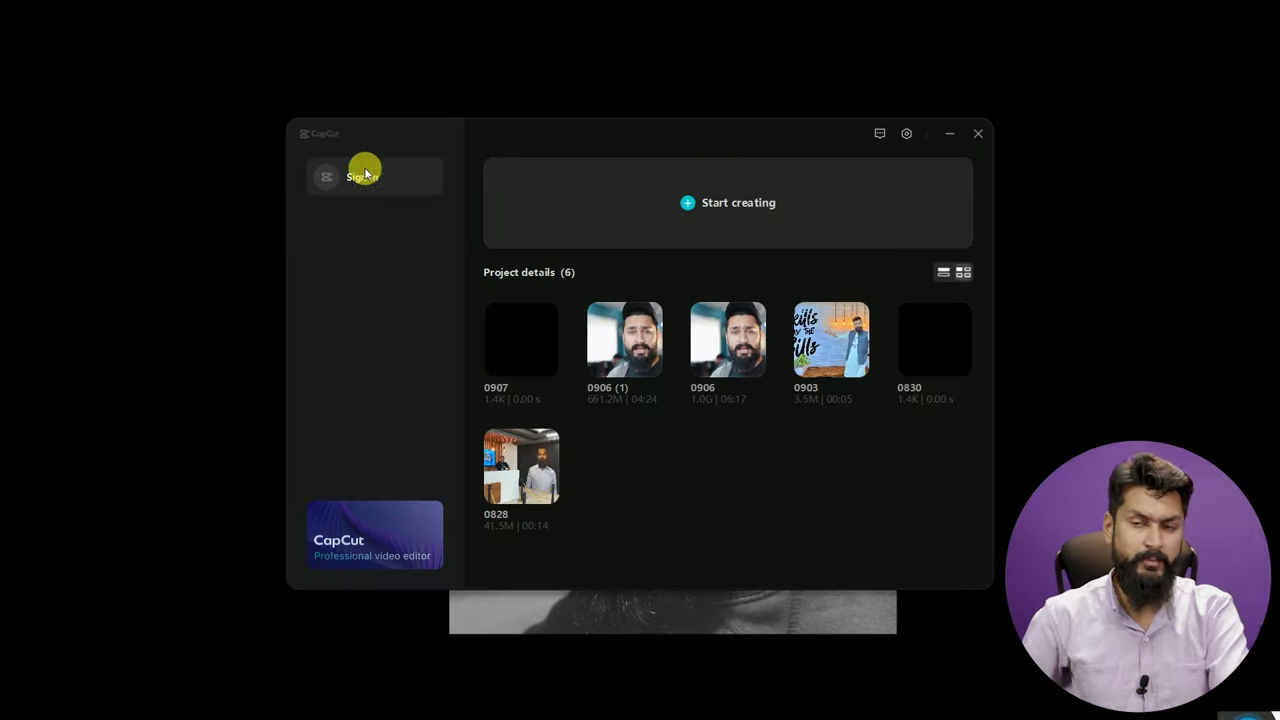
- Open the account sign-in window
{"action": "left_click", "coordinate": [326, 180]}
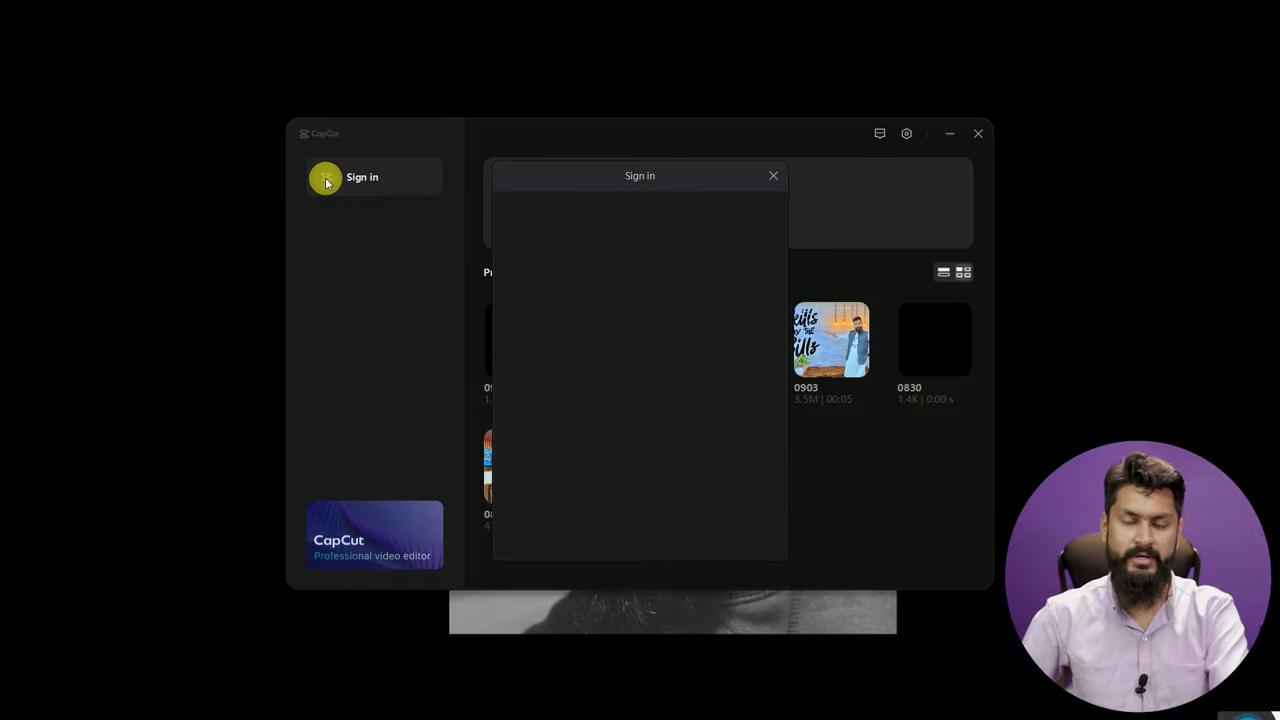
{"action": "left_click", "coordinate": [619, 460]}
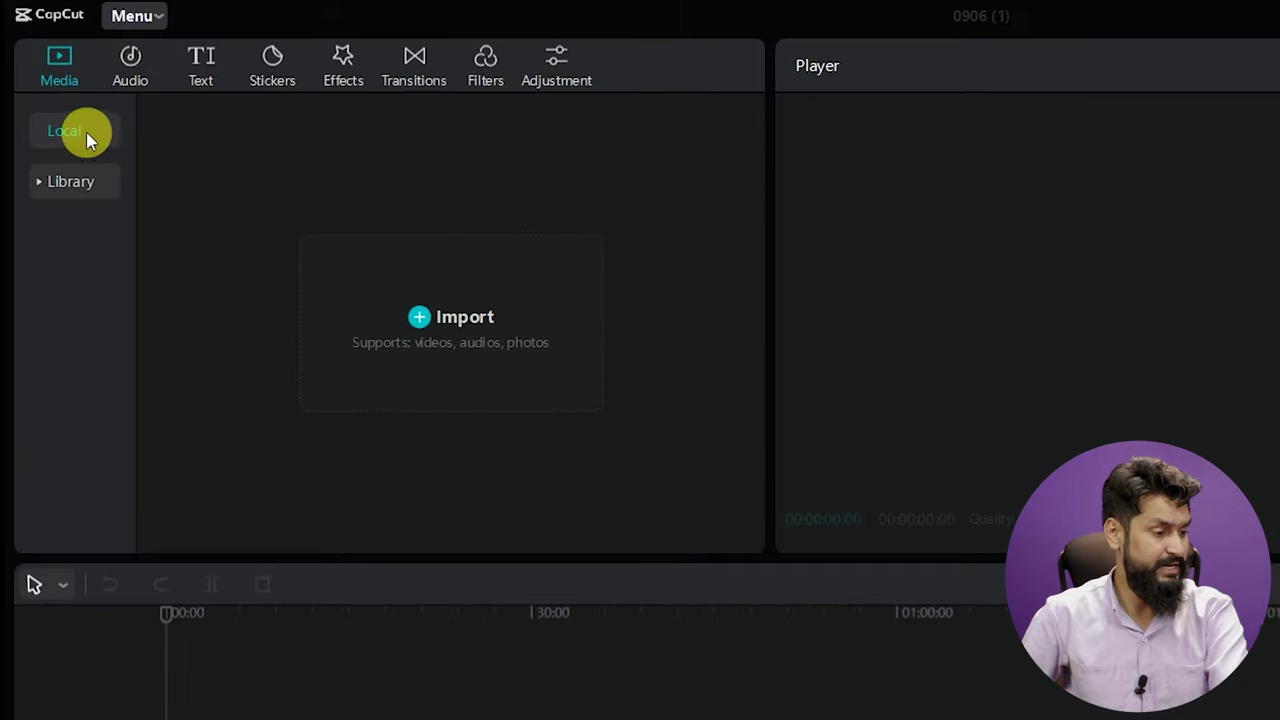
- Import the 3 Best Video Editing Apps video from the Clips For Tutorial folder and place it on the empty timeline
{"action": "left_click", "coordinate": [416, 317]}
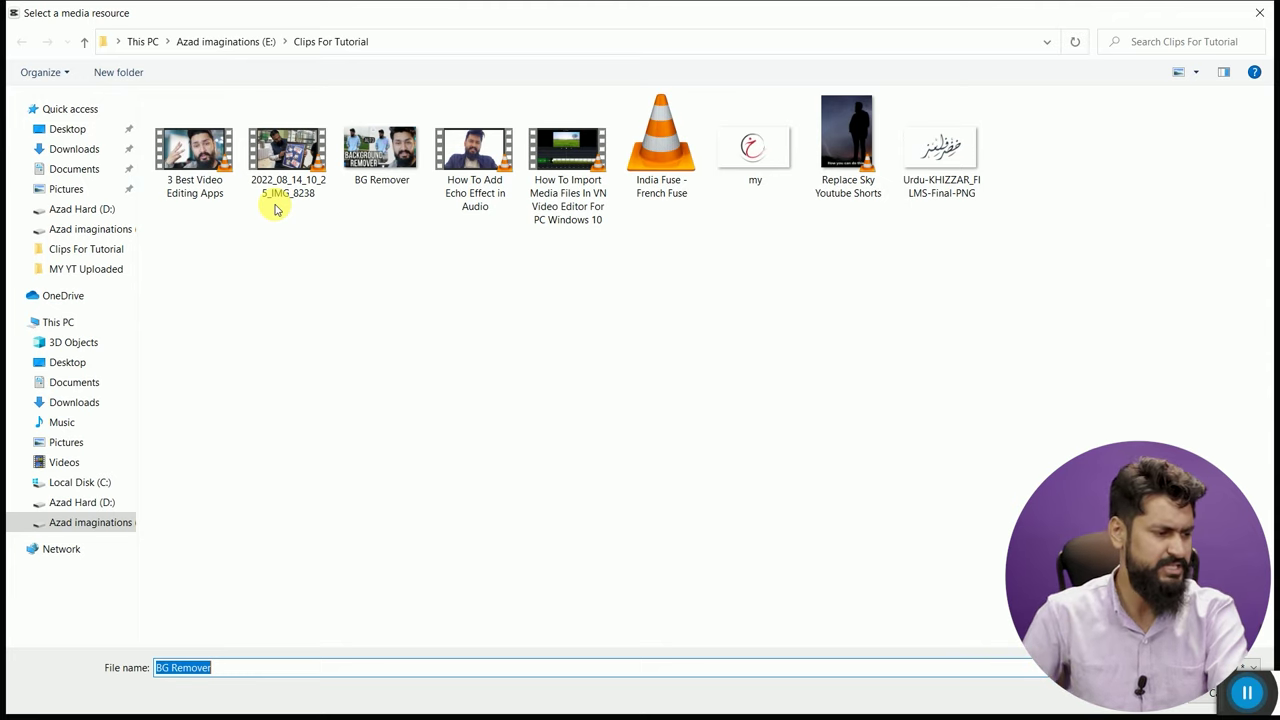
{"action": "left_click", "coordinate": [204, 161]}
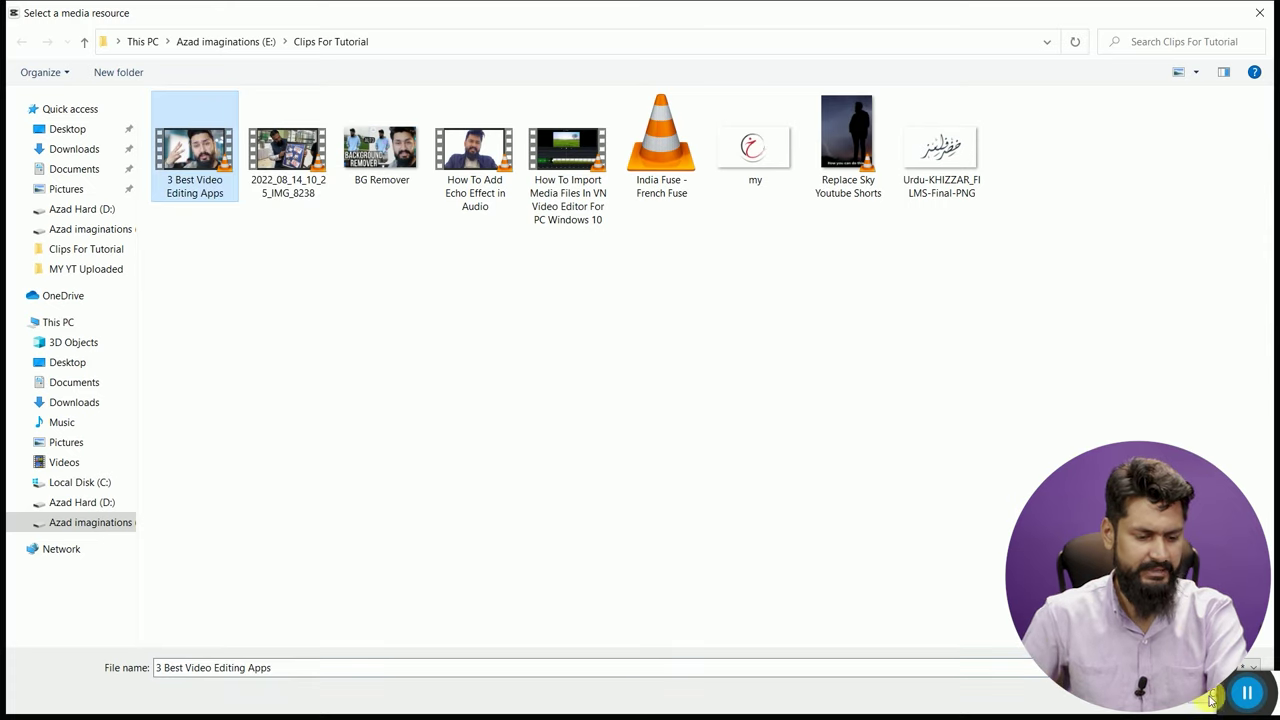
{"action": "key", "text": "Return"}
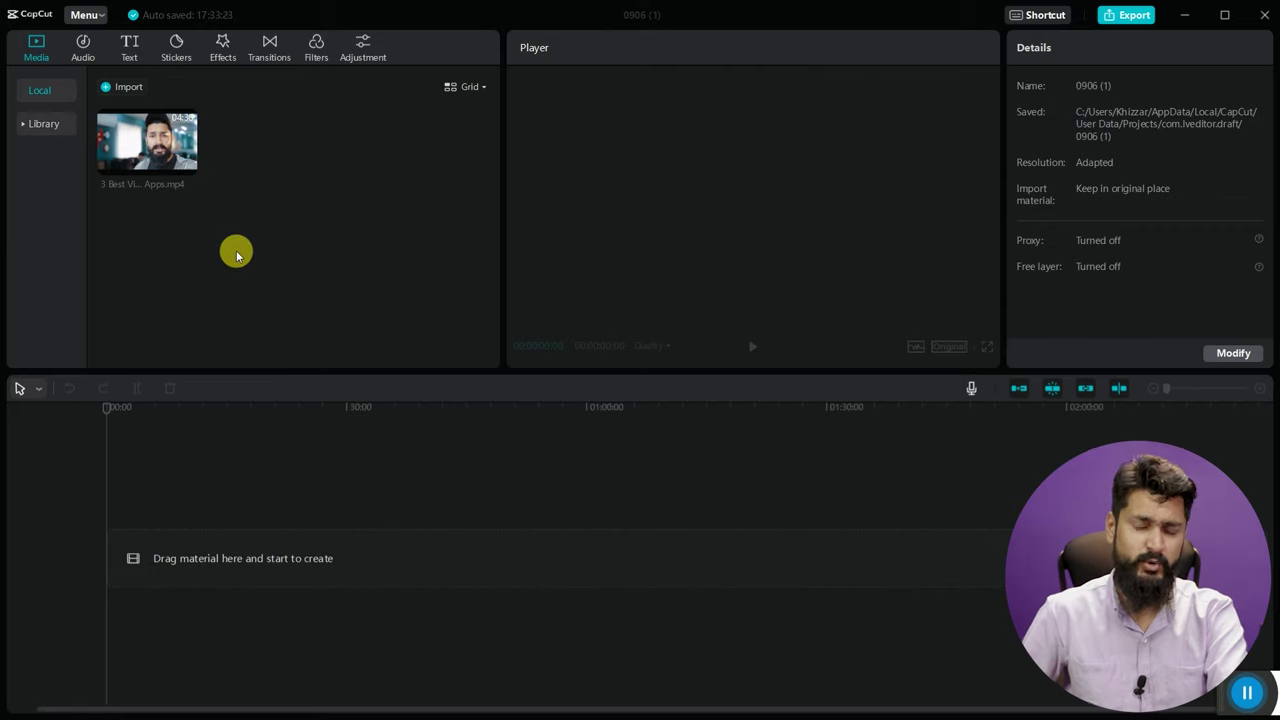
{"action": "left_click_drag", "start_coordinate": [138, 140], "coordinate": [245, 632]}
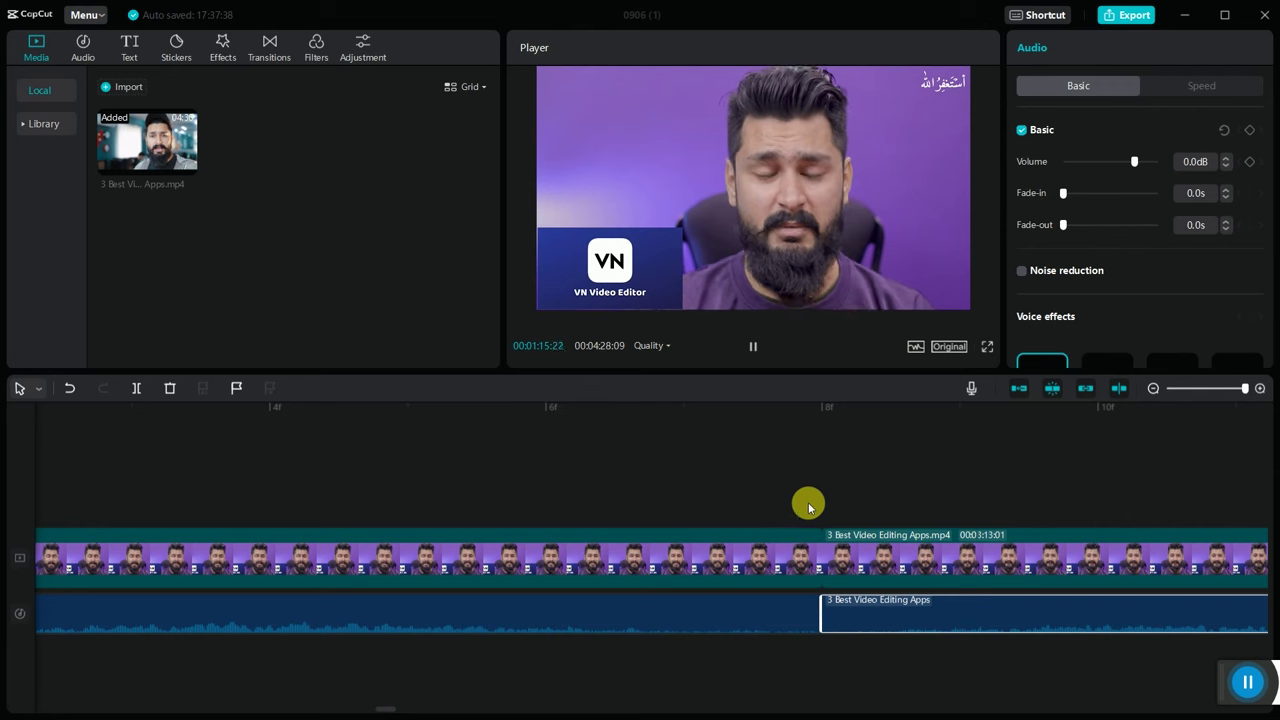
{"action": "left_click", "coordinate": [1153, 388]}
{"action": "left_click", "coordinate": [863, 409]}
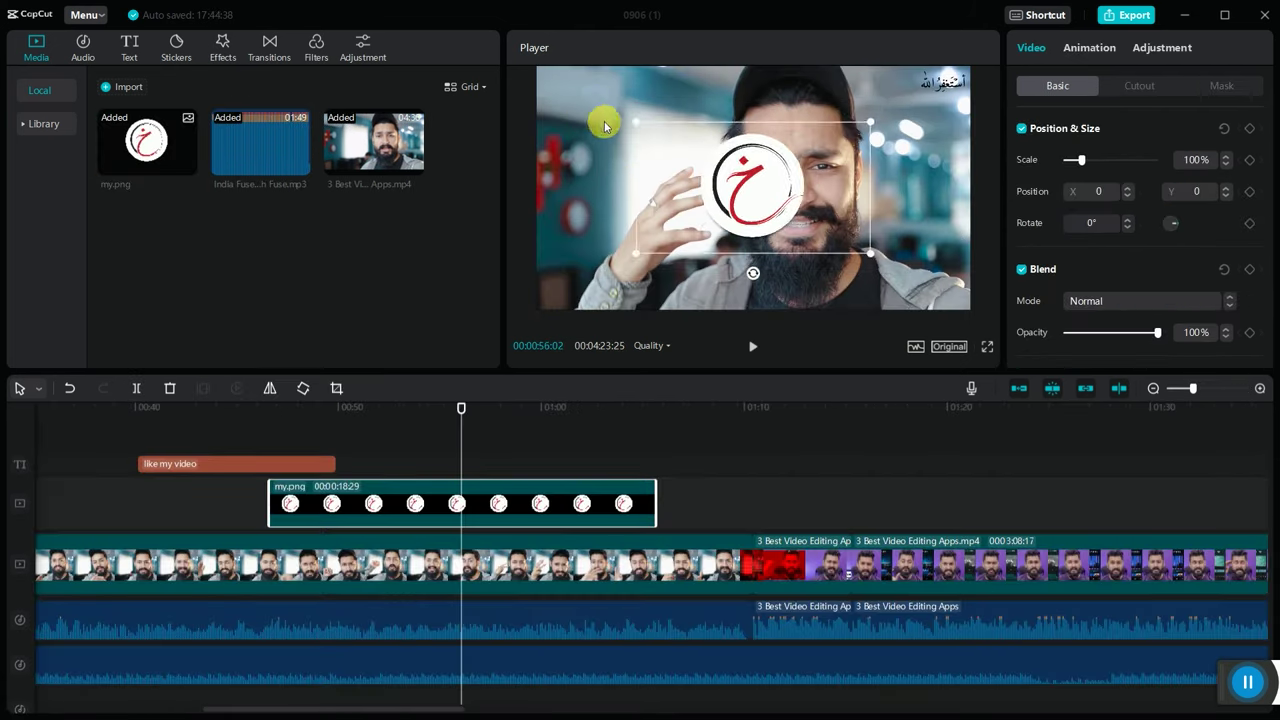
{"action": "left_click_drag", "start_coordinate": [603, 120], "coordinate": [726, 177]}
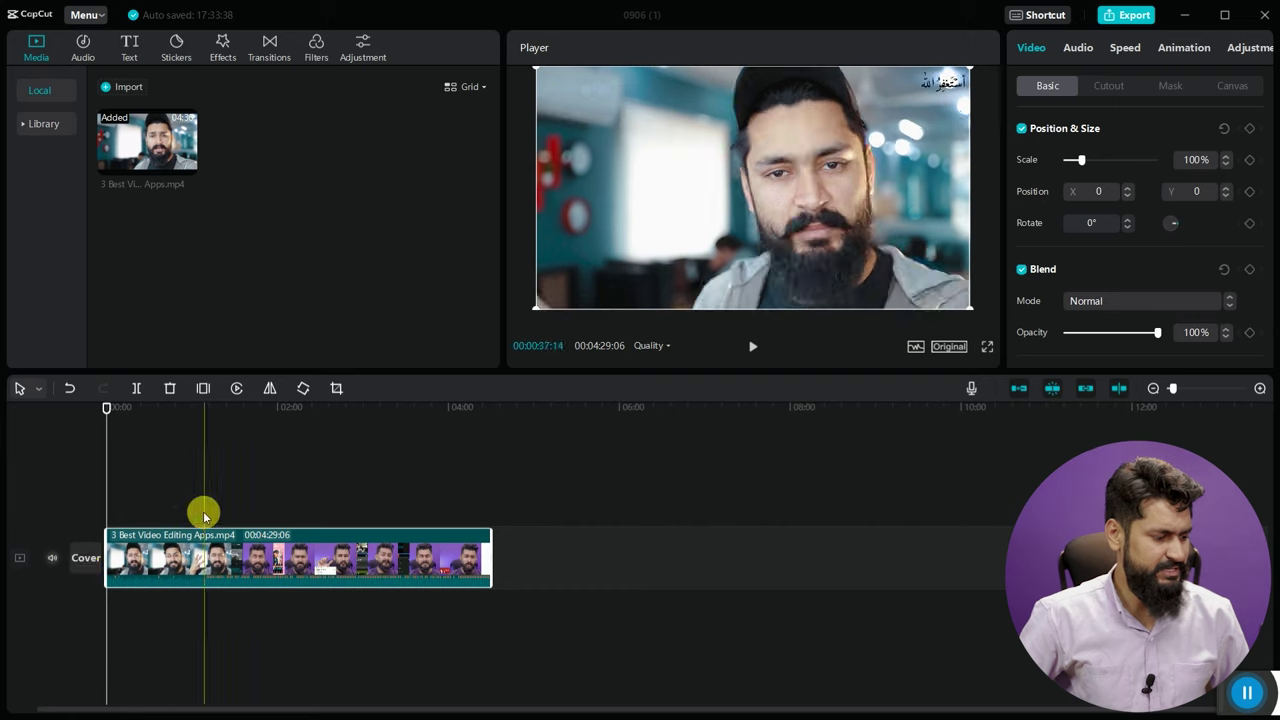
- Examine the clip's frames on the timeline around 00:00:17:00 at different magnifications and return to the clip's start
{"action": "left_click", "coordinate": [1259, 389]}
{"action": "left_click", "coordinate": [1259, 389]}
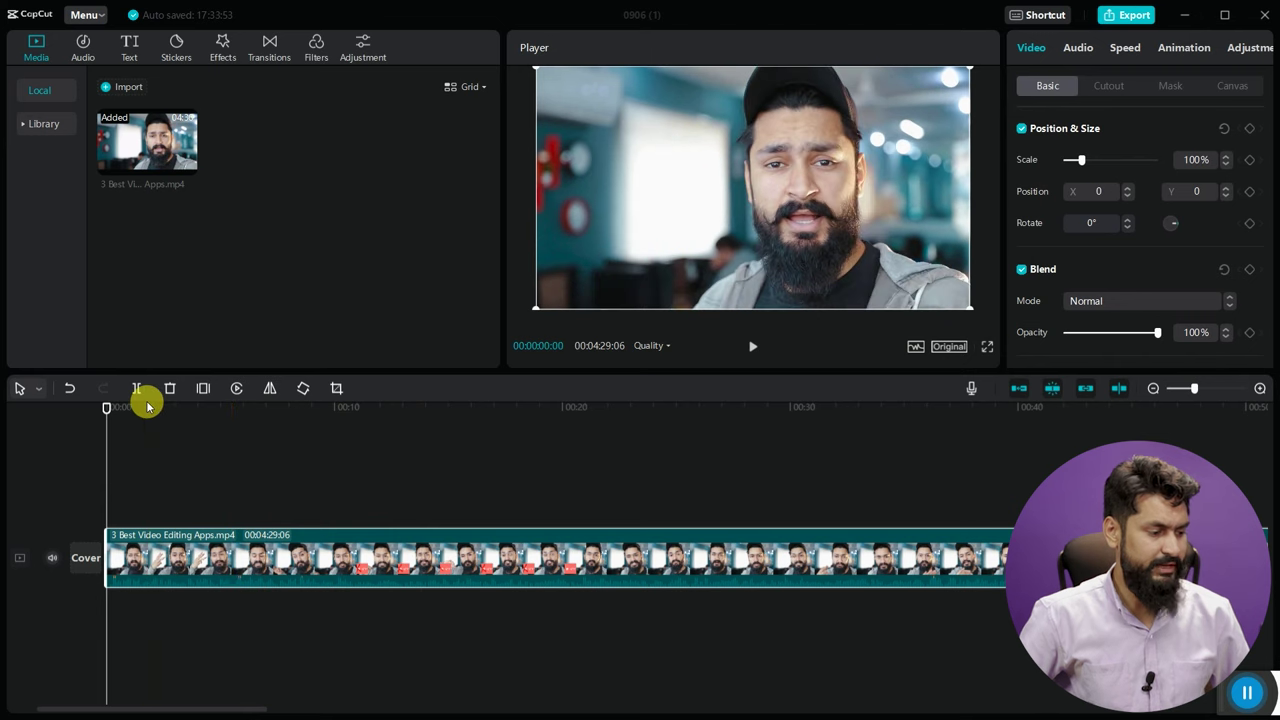
{"action": "left_click_drag", "start_coordinate": [186, 410], "coordinate": [194, 406]}
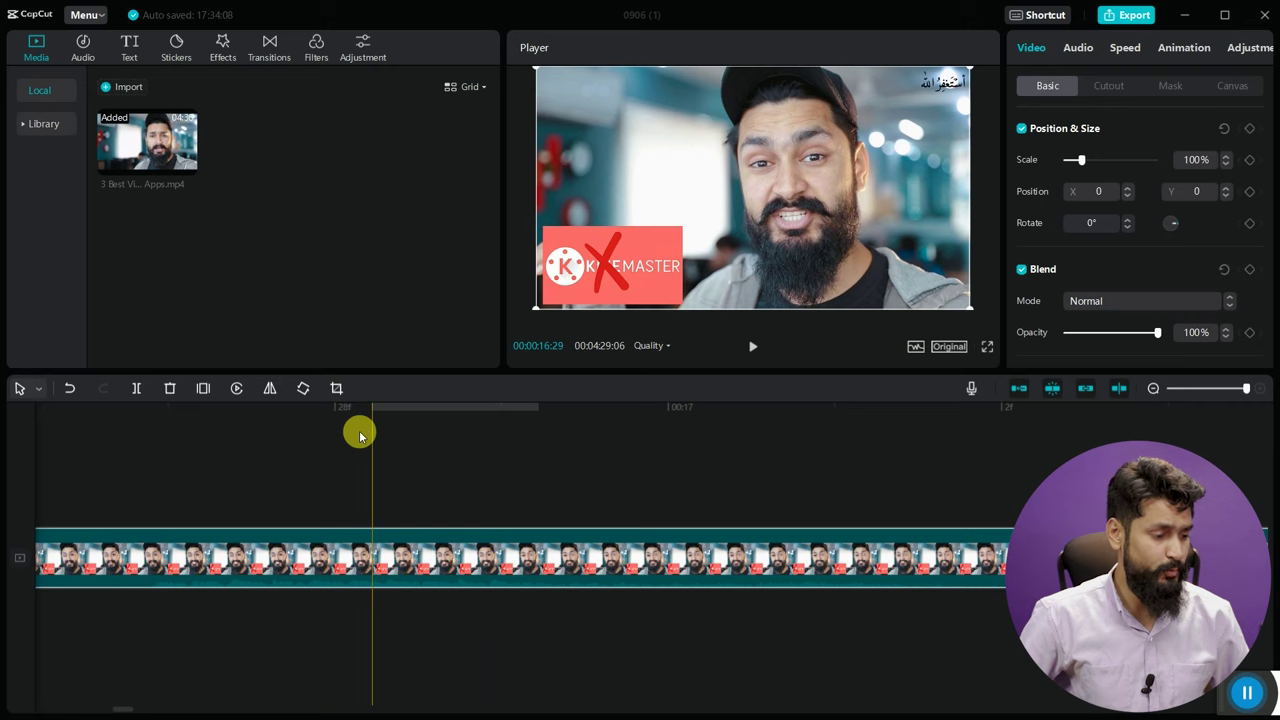
{"action": "left_click", "coordinate": [354, 405]}
{"action": "left_click", "coordinate": [669, 420]}
{"action": "left_click", "coordinate": [501, 425]}
{"action": "left_click", "coordinate": [668, 410]}
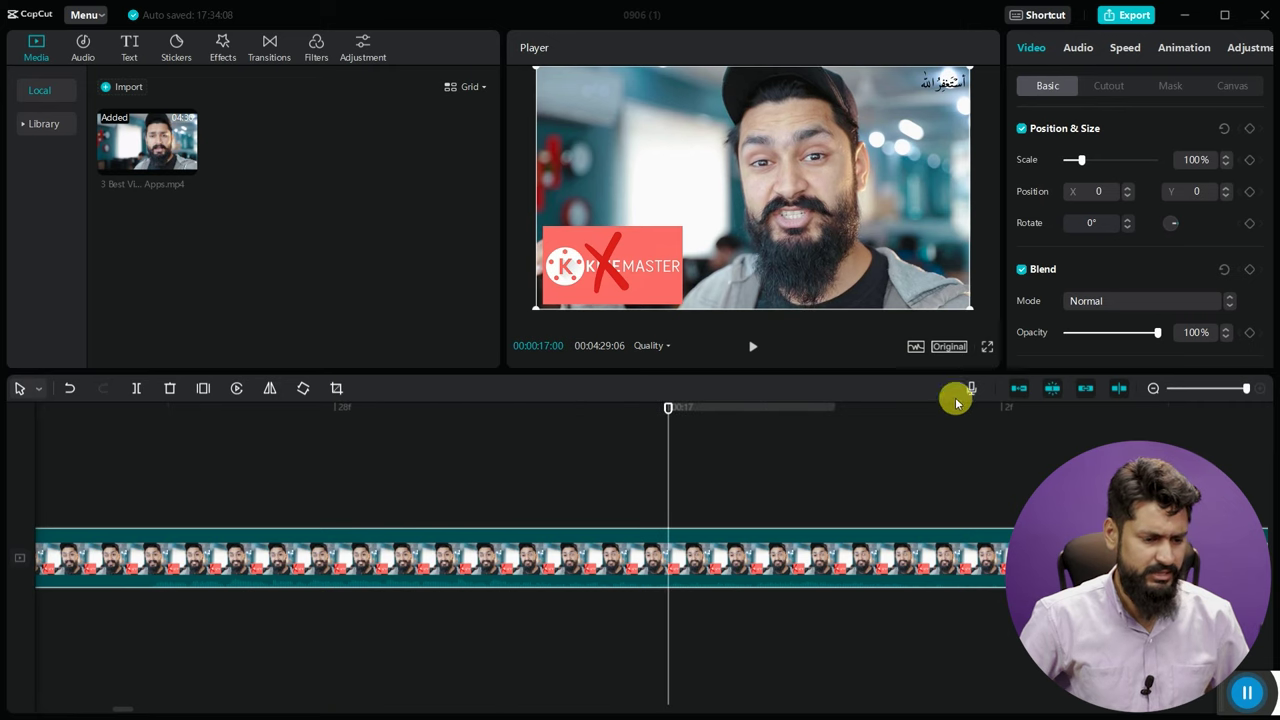
{"action": "scroll", "coordinate": [960, 470], "scroll_direction": "down", "scroll_amount": 5}
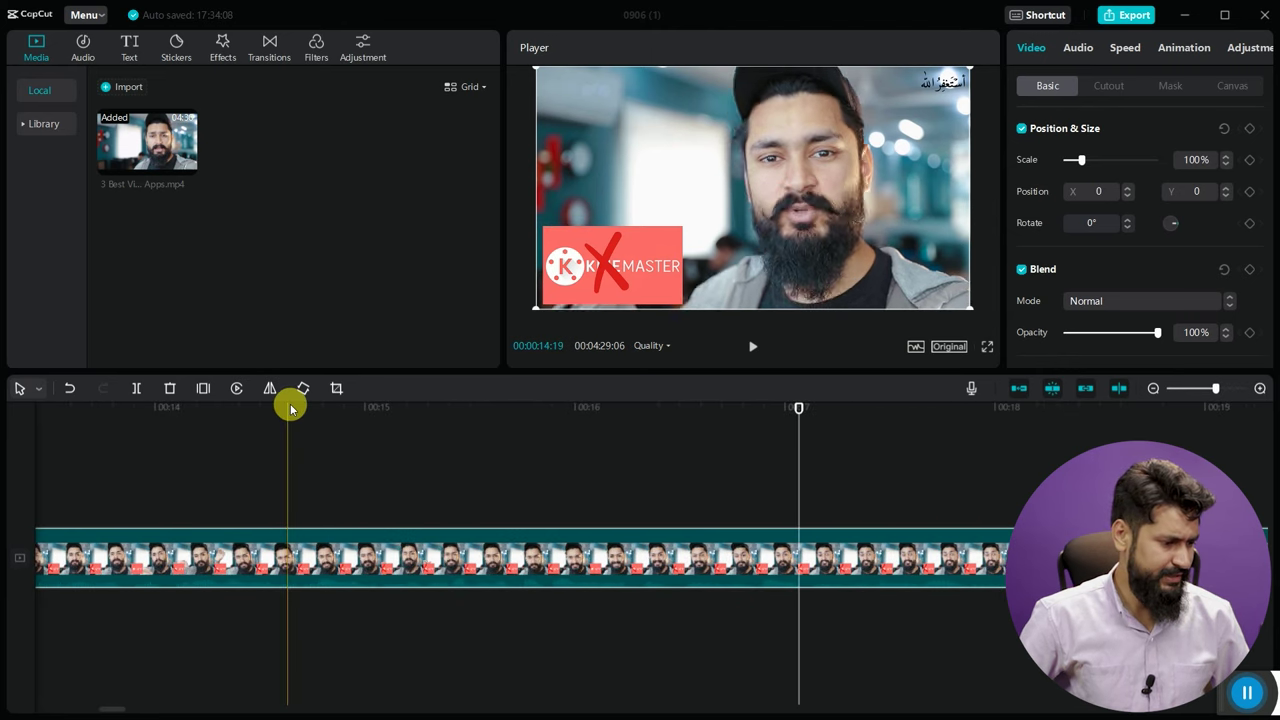
{"action": "key", "text": "Home"}
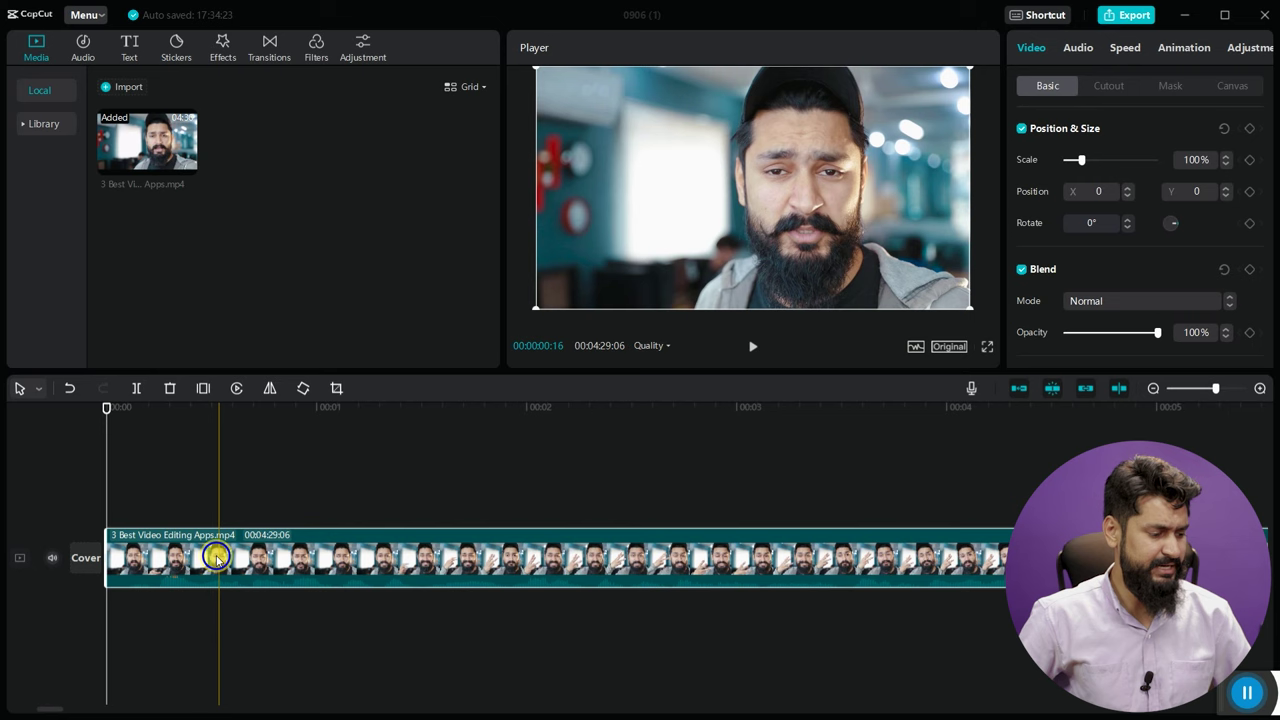
- Separate the audio of the 3 Best Video Editing Apps clip from its video
{"action": "right_click", "coordinate": [216, 558]}
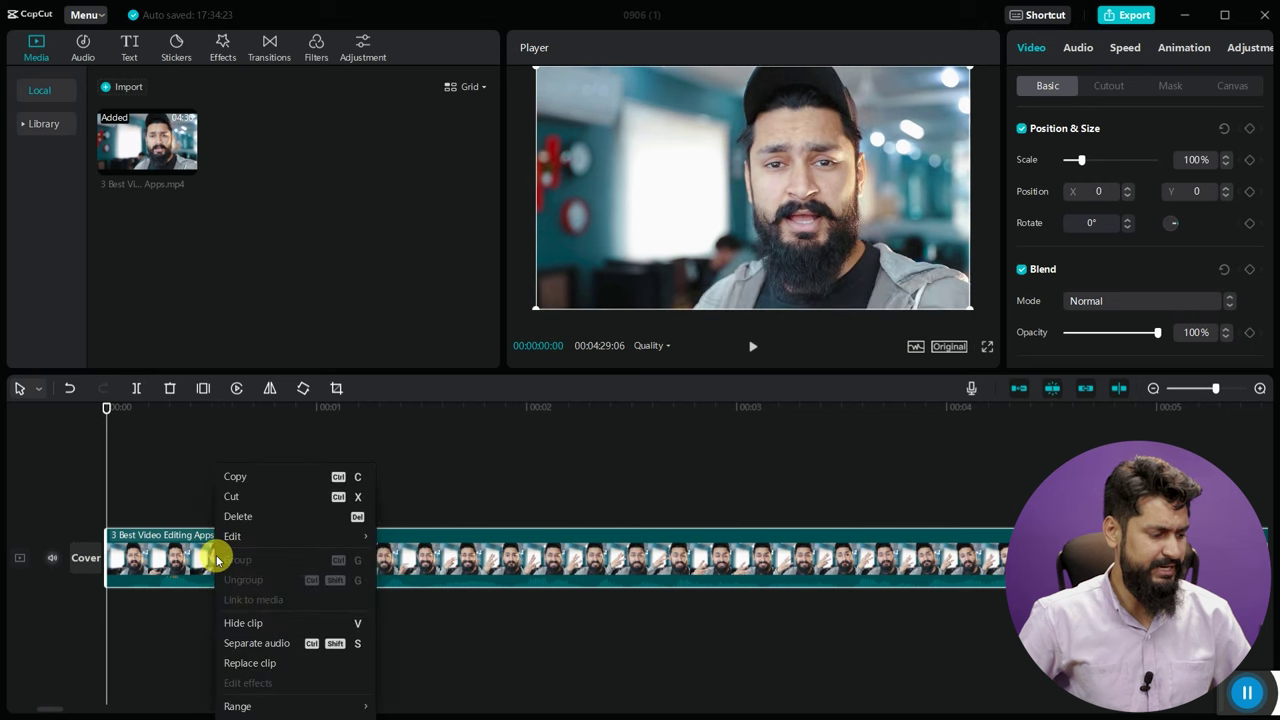
{"action": "right_click", "coordinate": [420, 560]}
{"action": "left_click", "coordinate": [347, 566]}
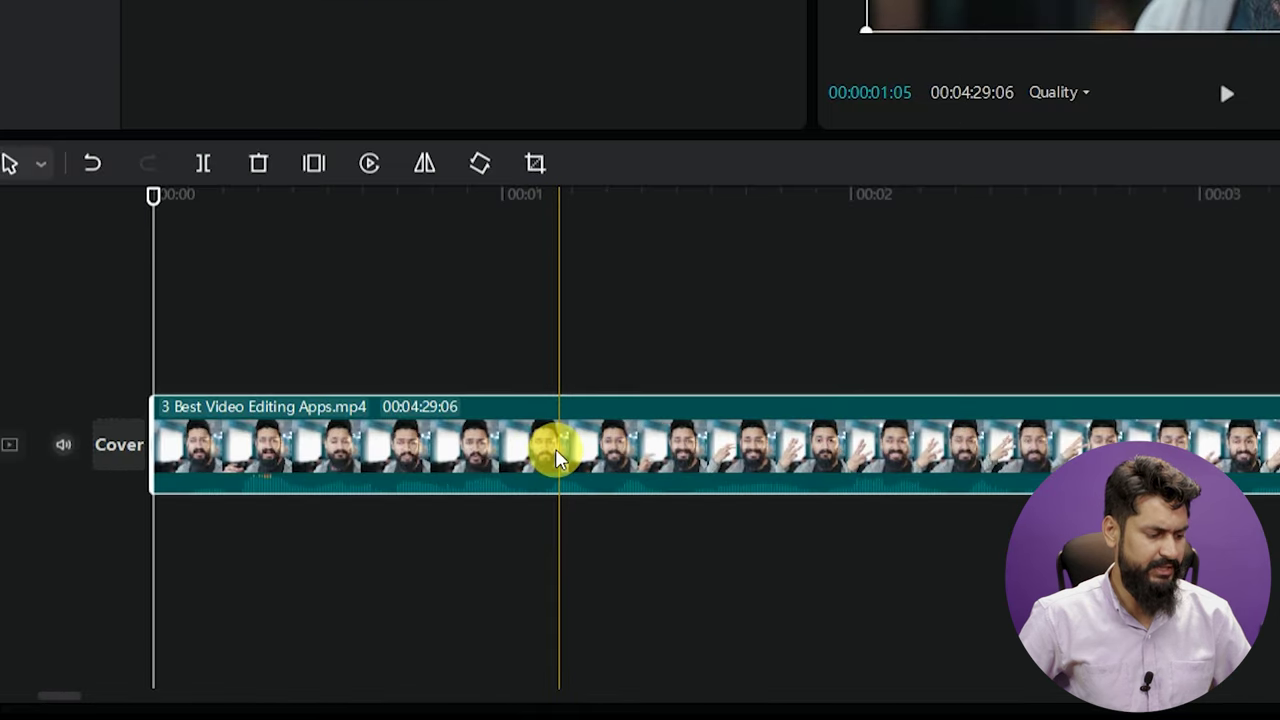
{"action": "right_click", "coordinate": [350, 563]}
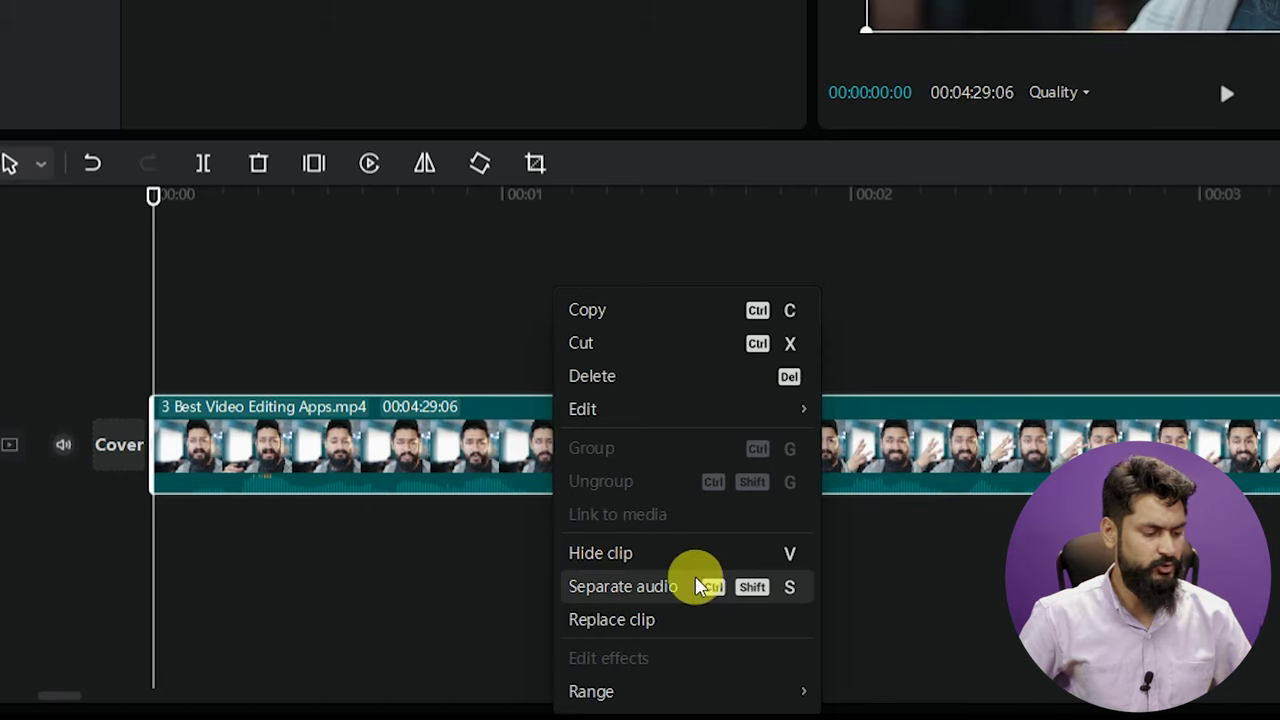
{"action": "left_click", "coordinate": [880, 446]}
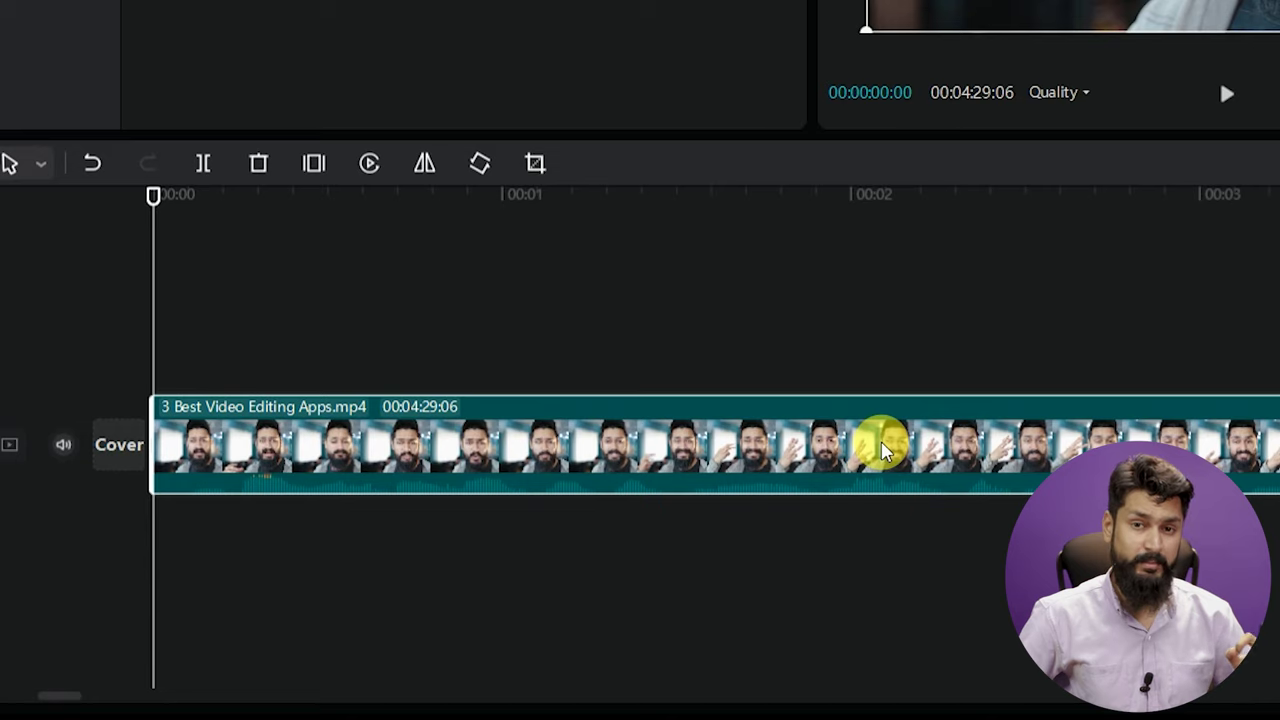
{"action": "right_click", "coordinate": [880, 446]}
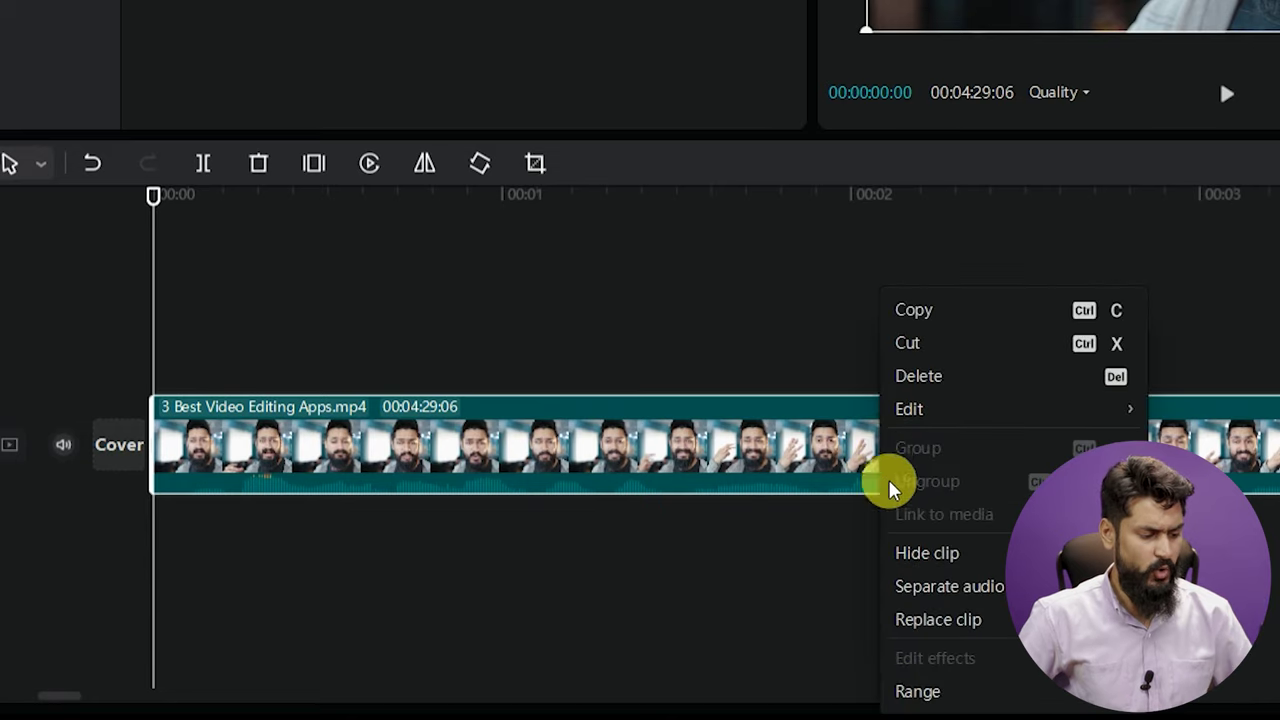
{"action": "left_click", "coordinate": [924, 588]}
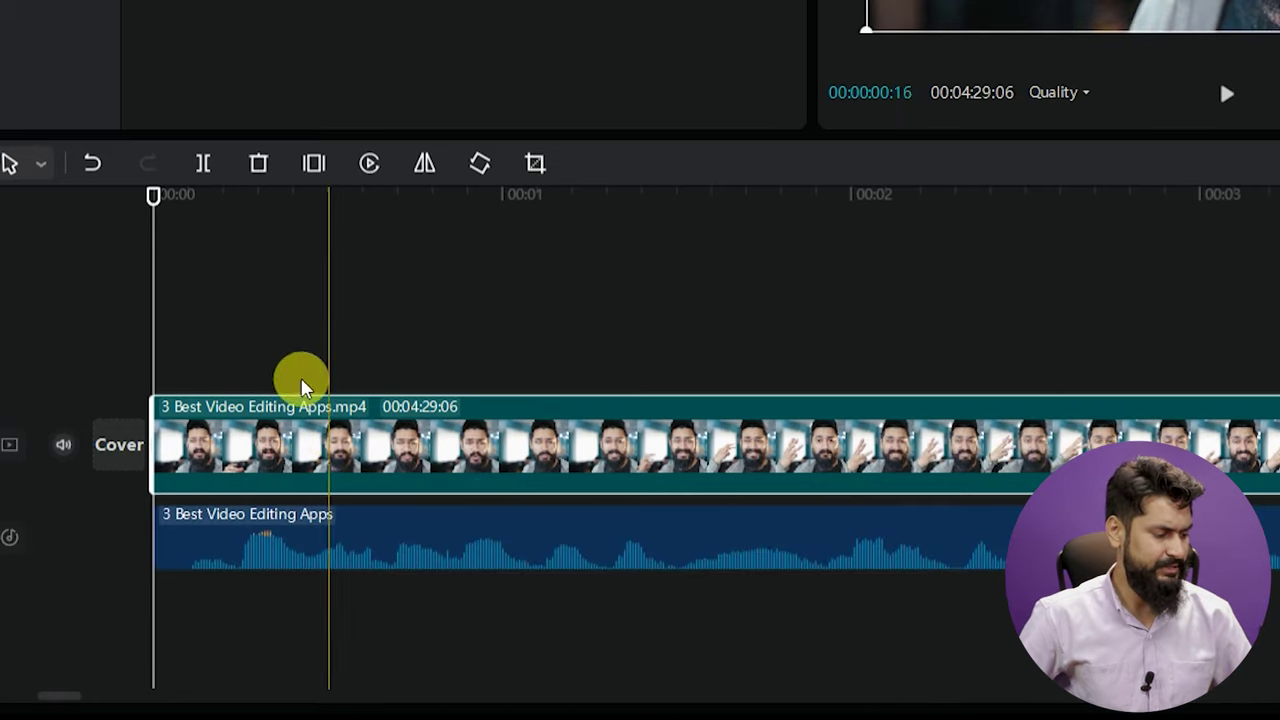
- Delete the separated audio and the video clip from the timeline, and undo both deletions
{"action": "left_click", "coordinate": [248, 552]}
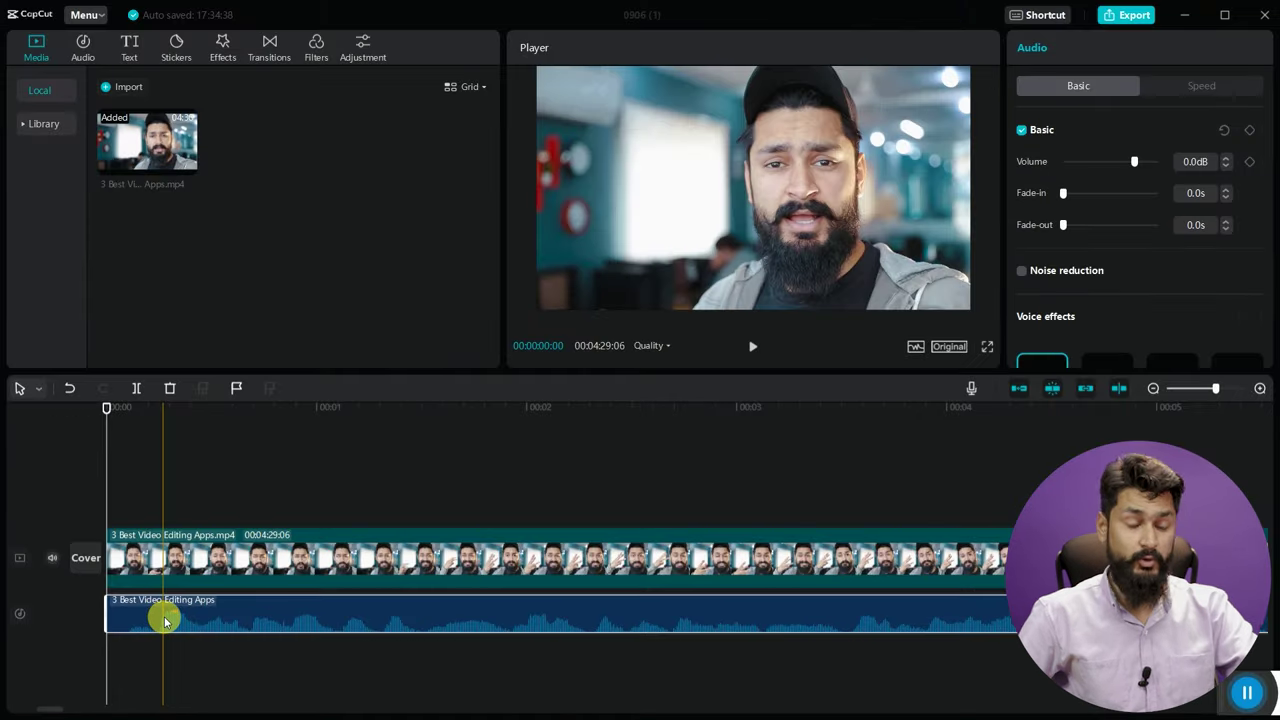
{"action": "key", "text": "Delete"}
{"action": "left_click", "coordinate": [261, 468]}
{"action": "key", "text": "Delete"}
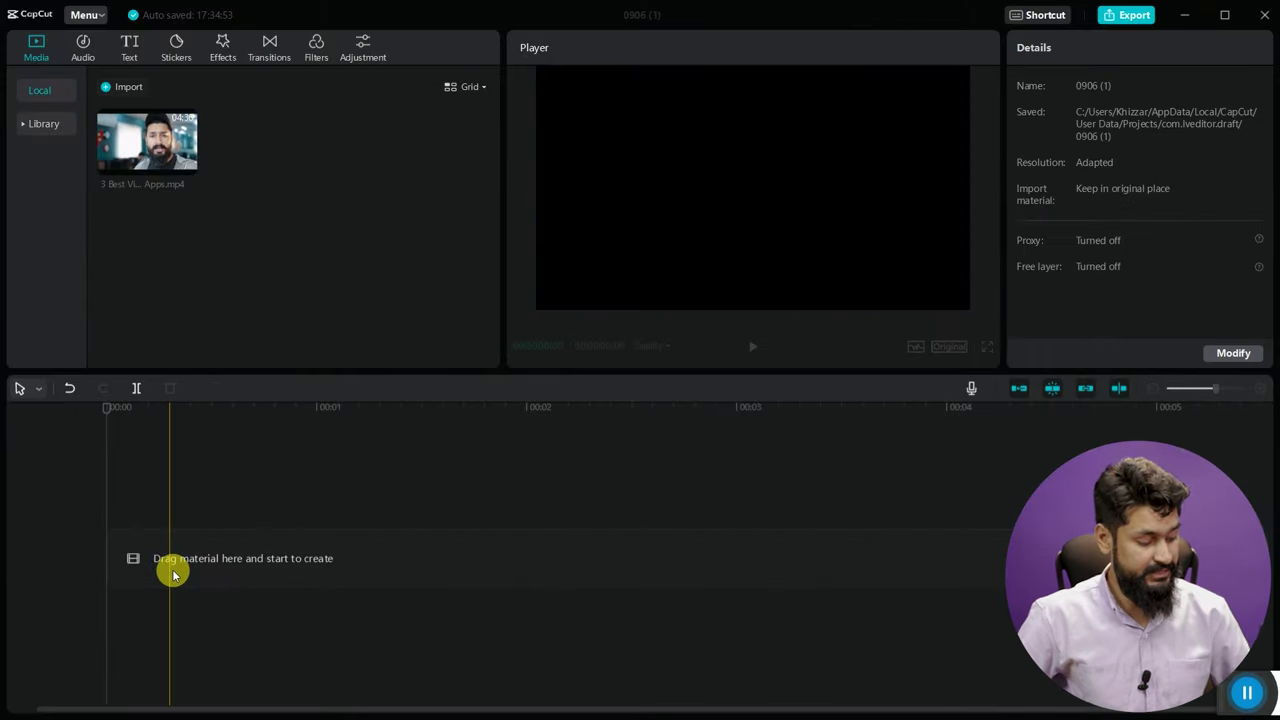
{"action": "left_click", "coordinate": [72, 392]}
{"action": "left_click", "coordinate": [72, 392]}
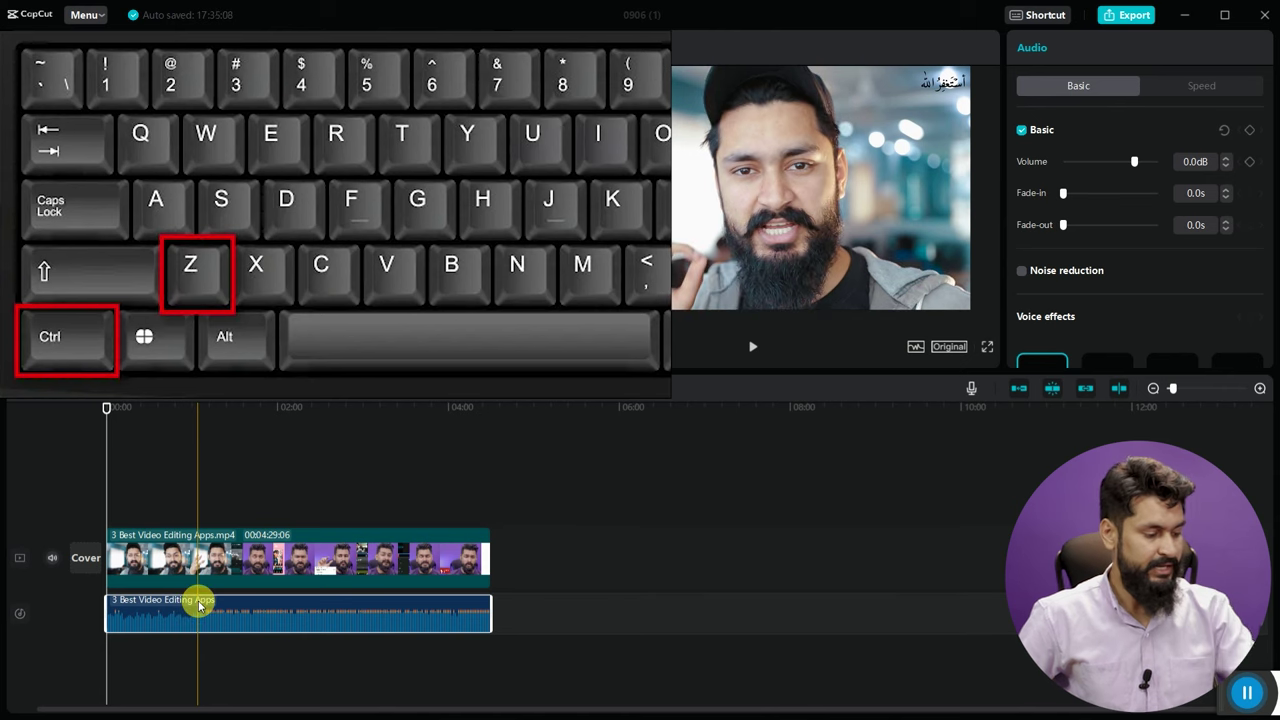
- Split the video clip at 00:01:10:16, where the red transition occurs, and hide its first part
{"action": "scroll", "coordinate": [165, 590], "scroll_direction": "up", "scroll_amount": 4}
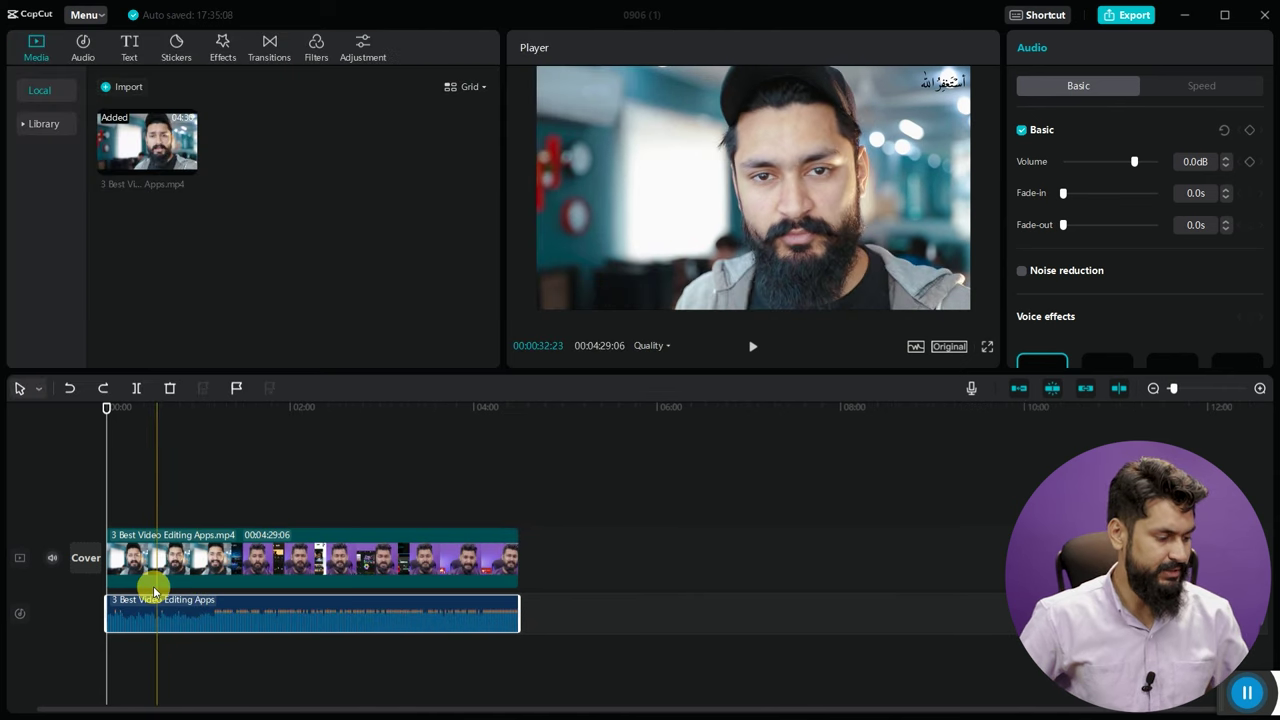
{"action": "scroll", "coordinate": [44, 430], "scroll_direction": "left", "scroll_amount": 2}
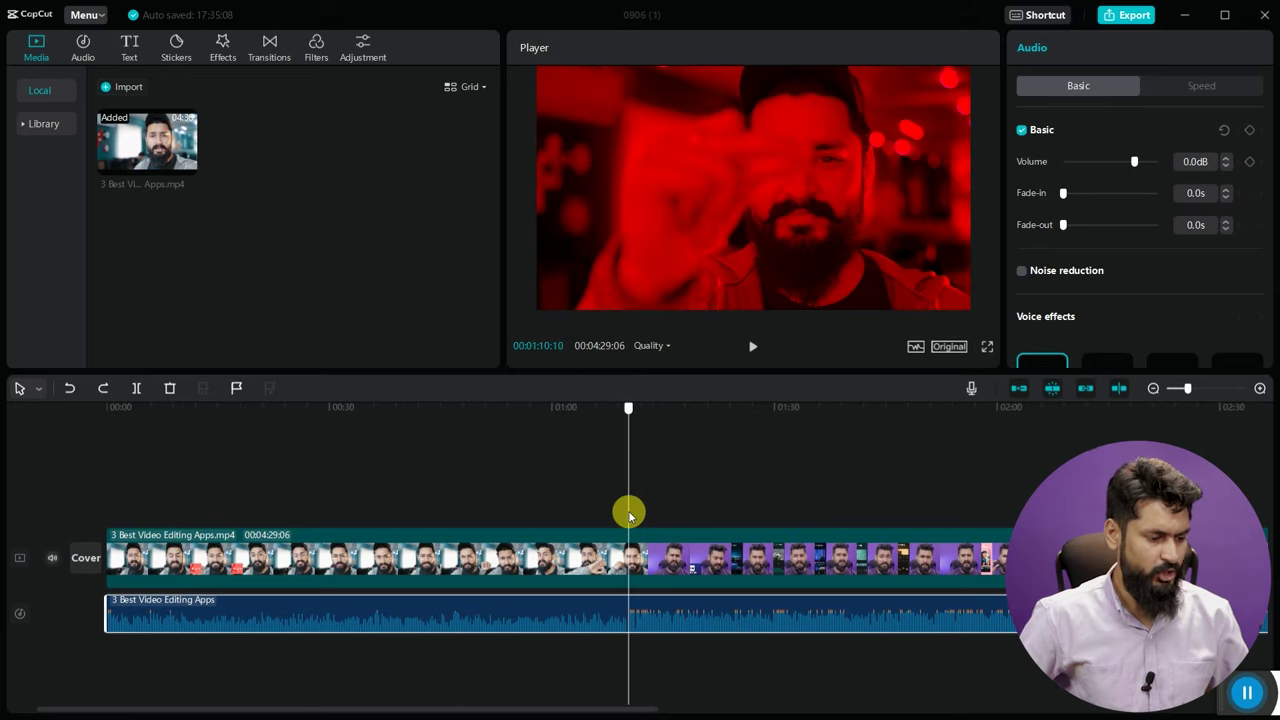
{"action": "left_click", "coordinate": [628, 510]}
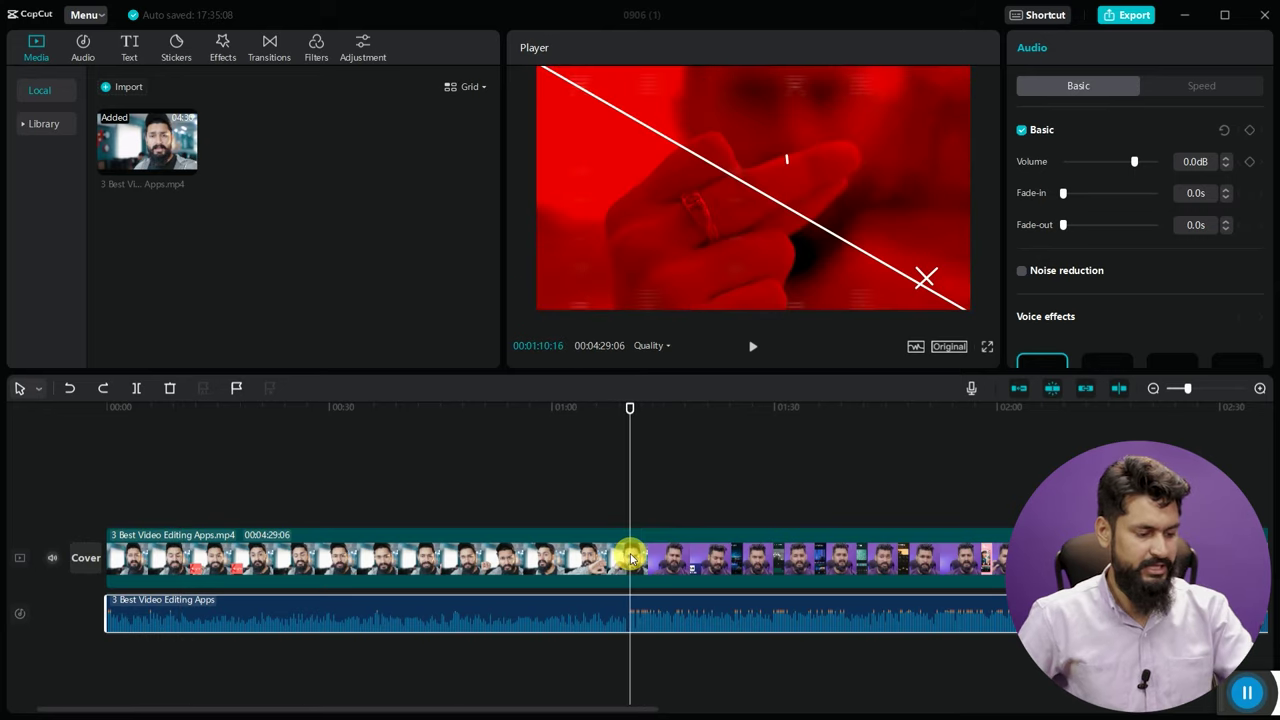
{"action": "key", "text": "b"}
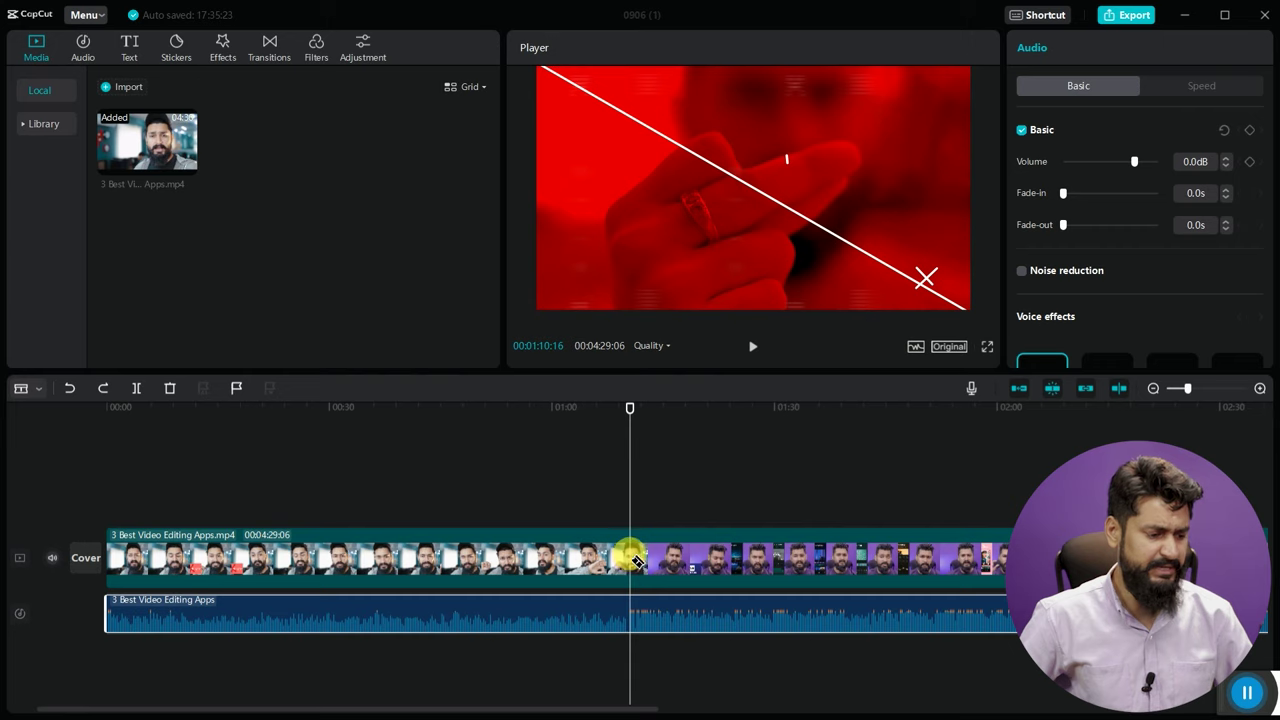
{"action": "left_click", "coordinate": [629, 556]}
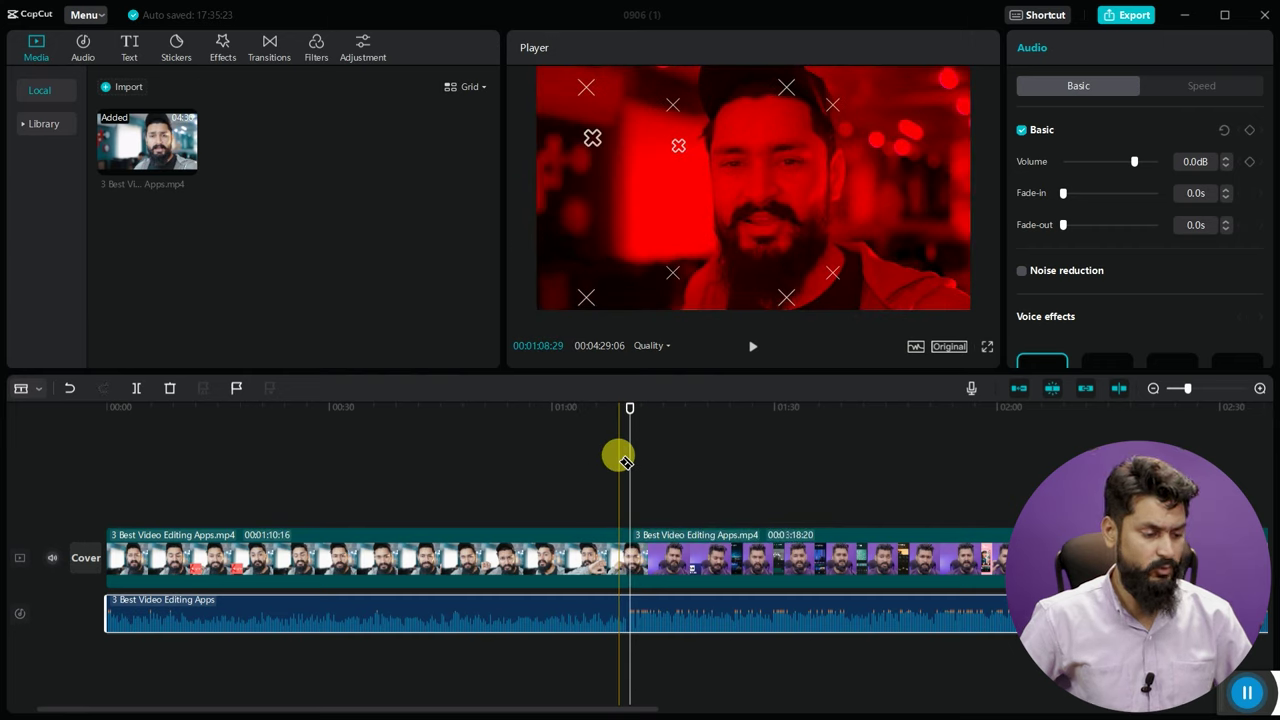
{"action": "left_click", "coordinate": [553, 556]}
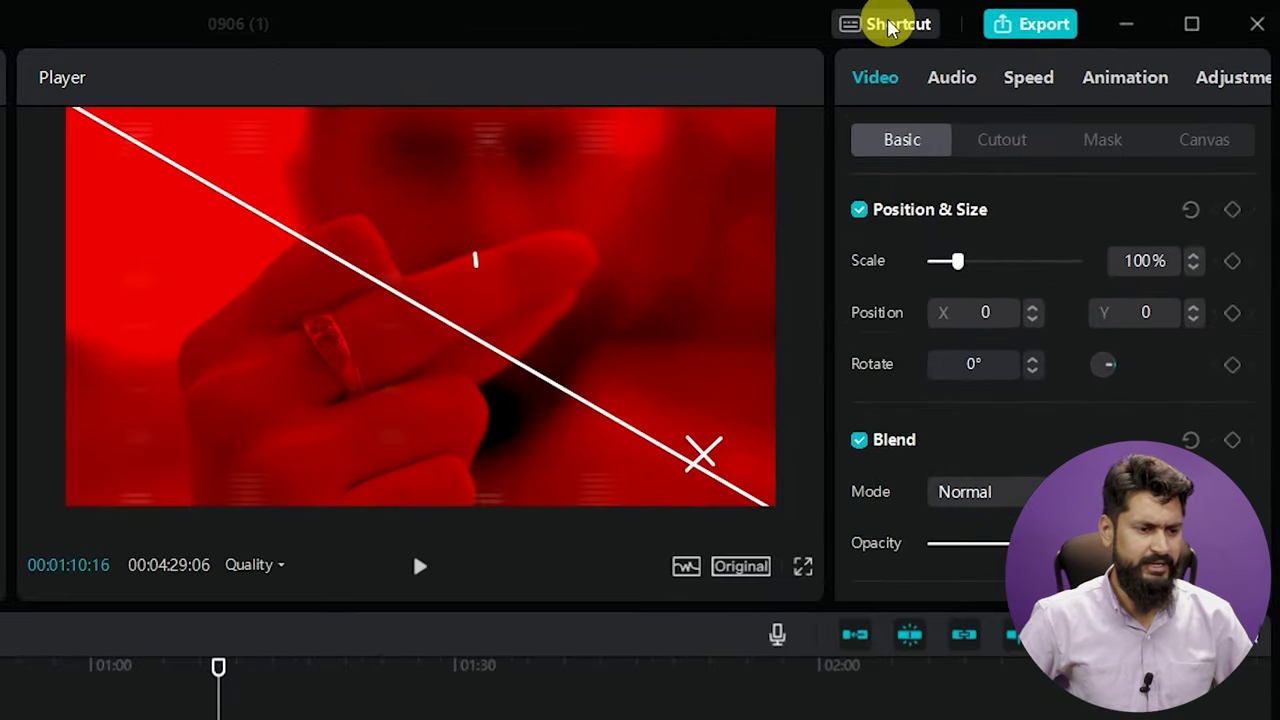
- Examine the list of keyboard shortcuts for the timeline and close it
{"action": "left_click", "coordinate": [888, 26]}
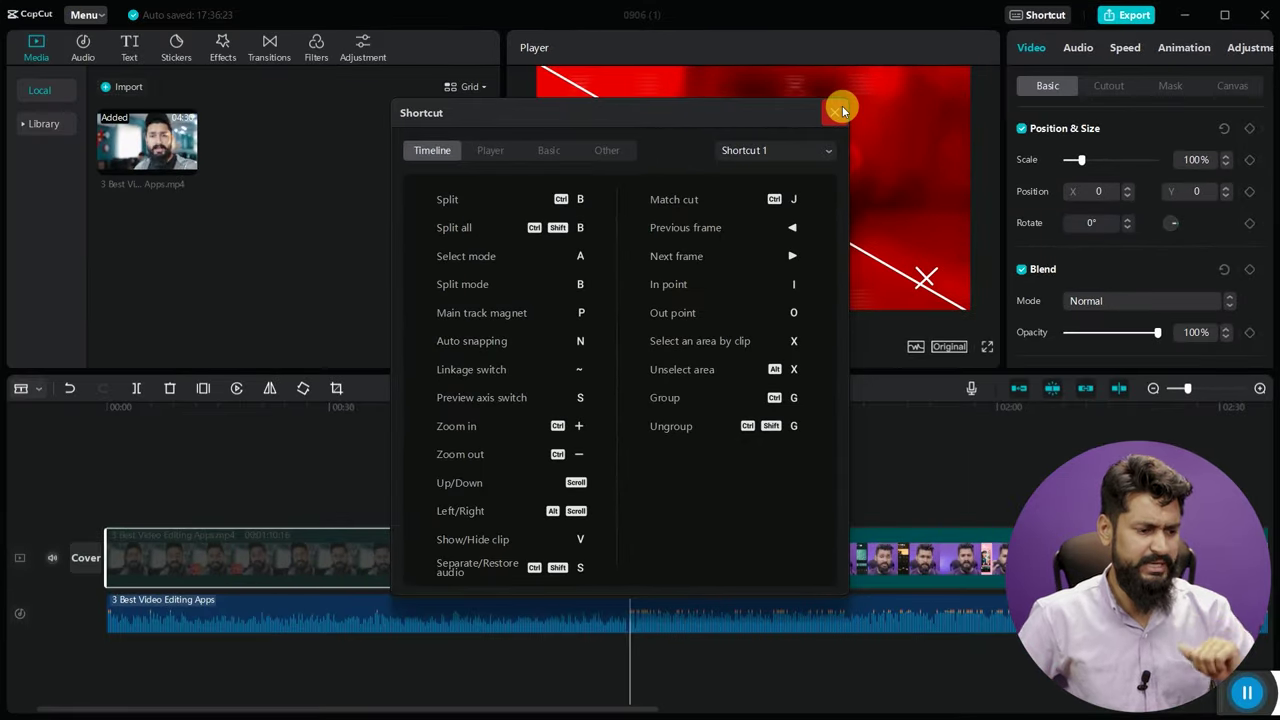
{"action": "left_click", "coordinate": [840, 109]}
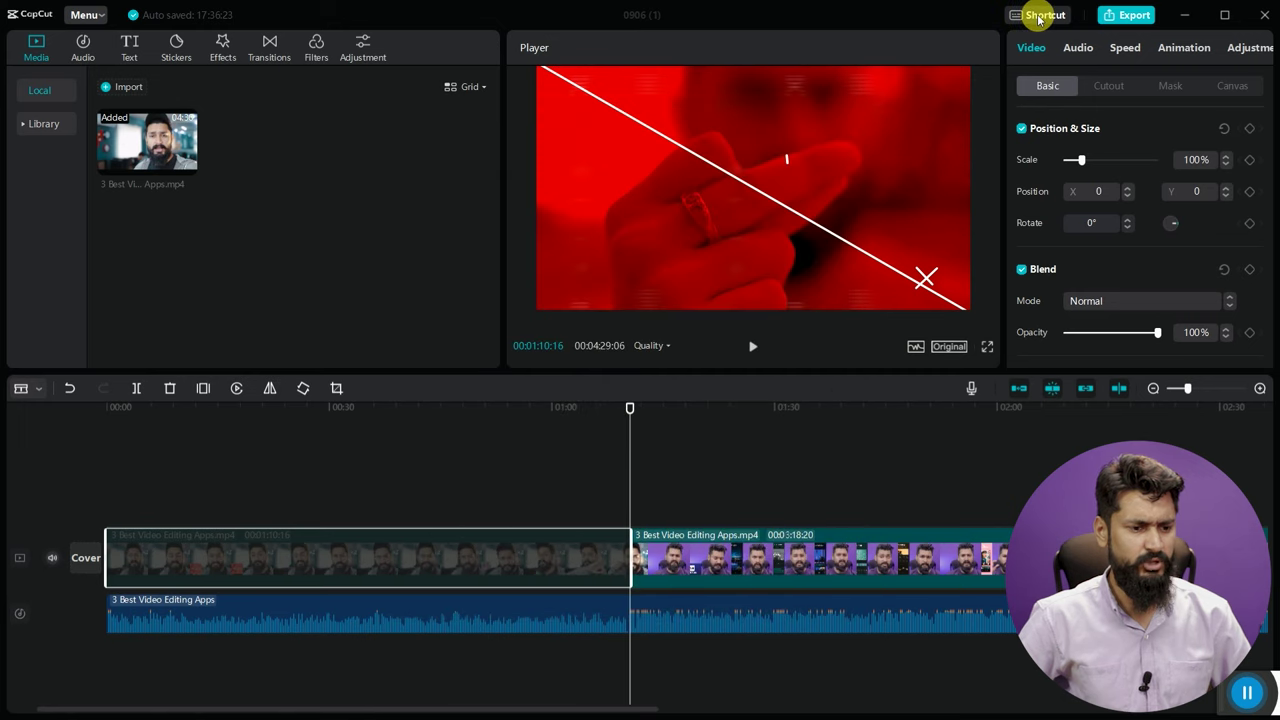
{"action": "left_click", "coordinate": [1040, 16]}
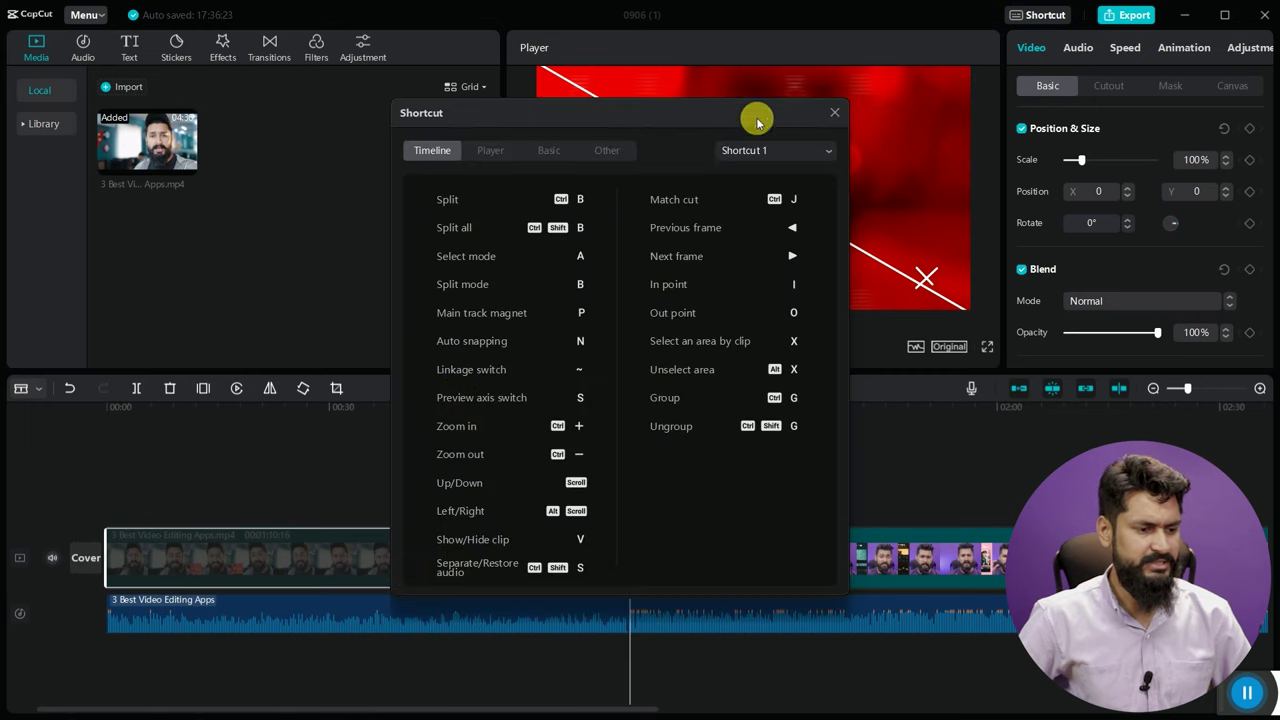
{"action": "left_click", "coordinate": [832, 116]}
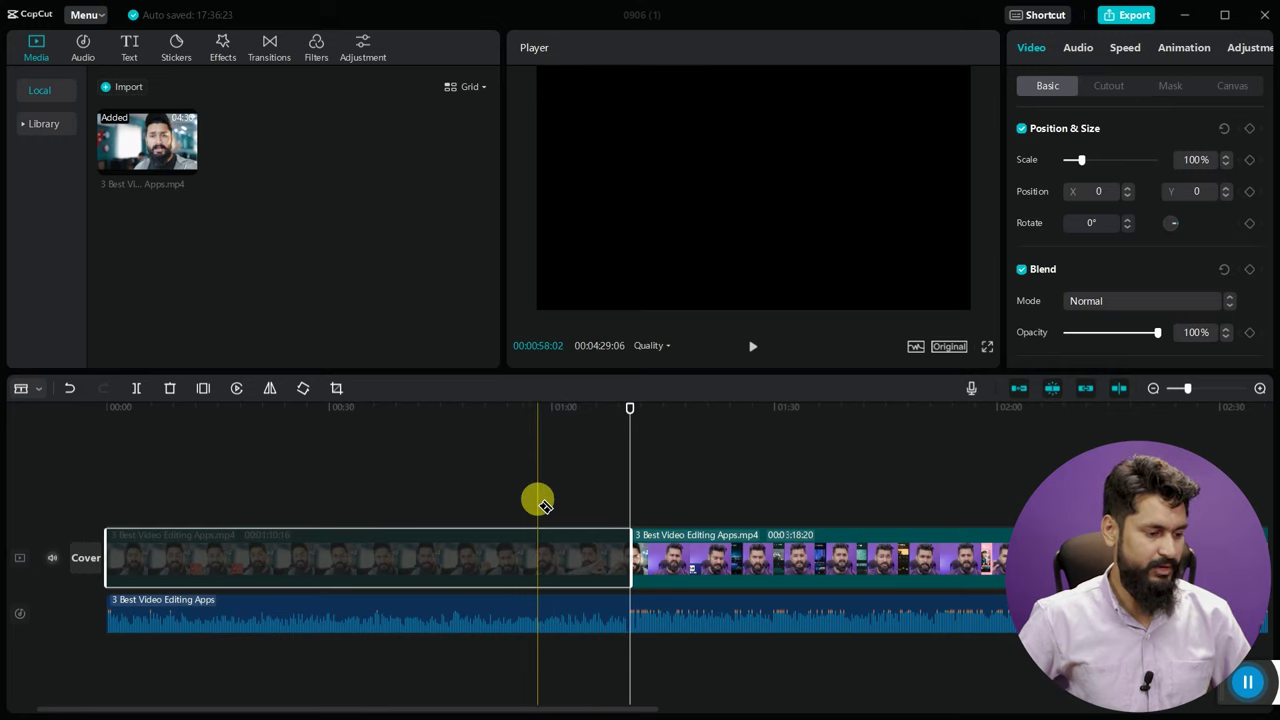
- Split both the hidden video clip and the separated audio at 00:01:10:12, just before the visible red transition
{"action": "key", "text": "ctrl+z"}
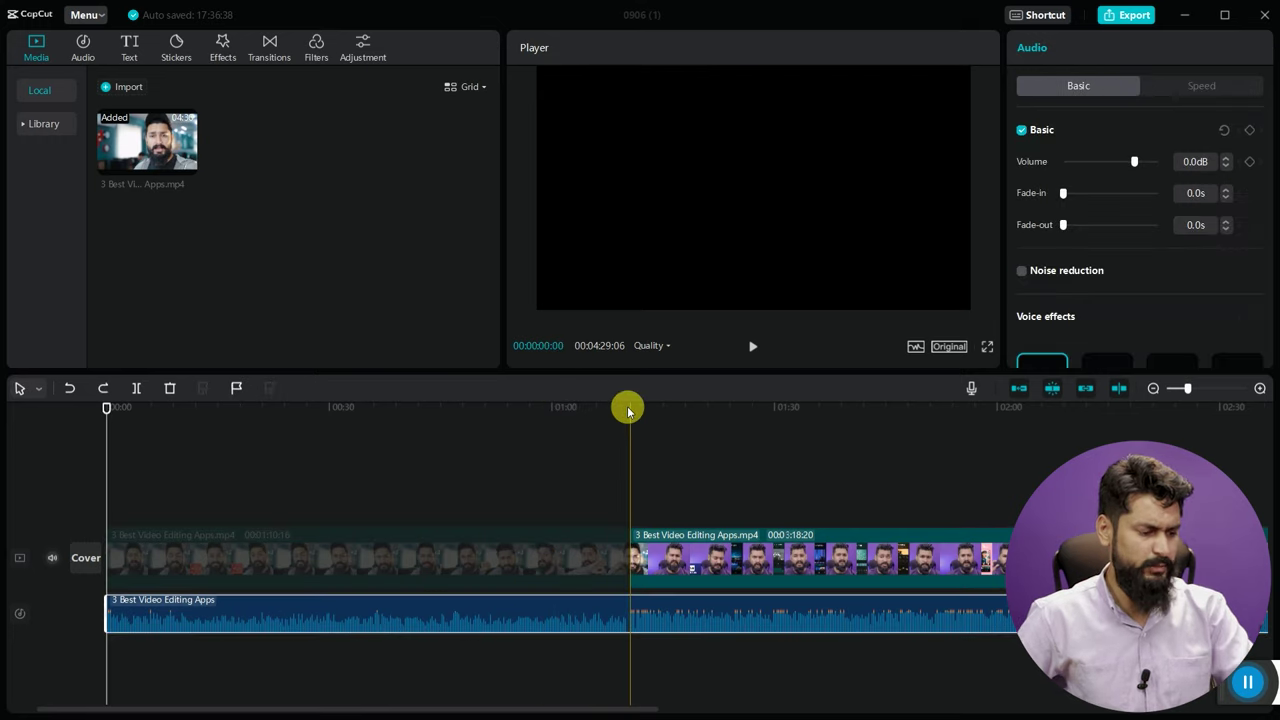
{"action": "left_click", "coordinate": [628, 410]}
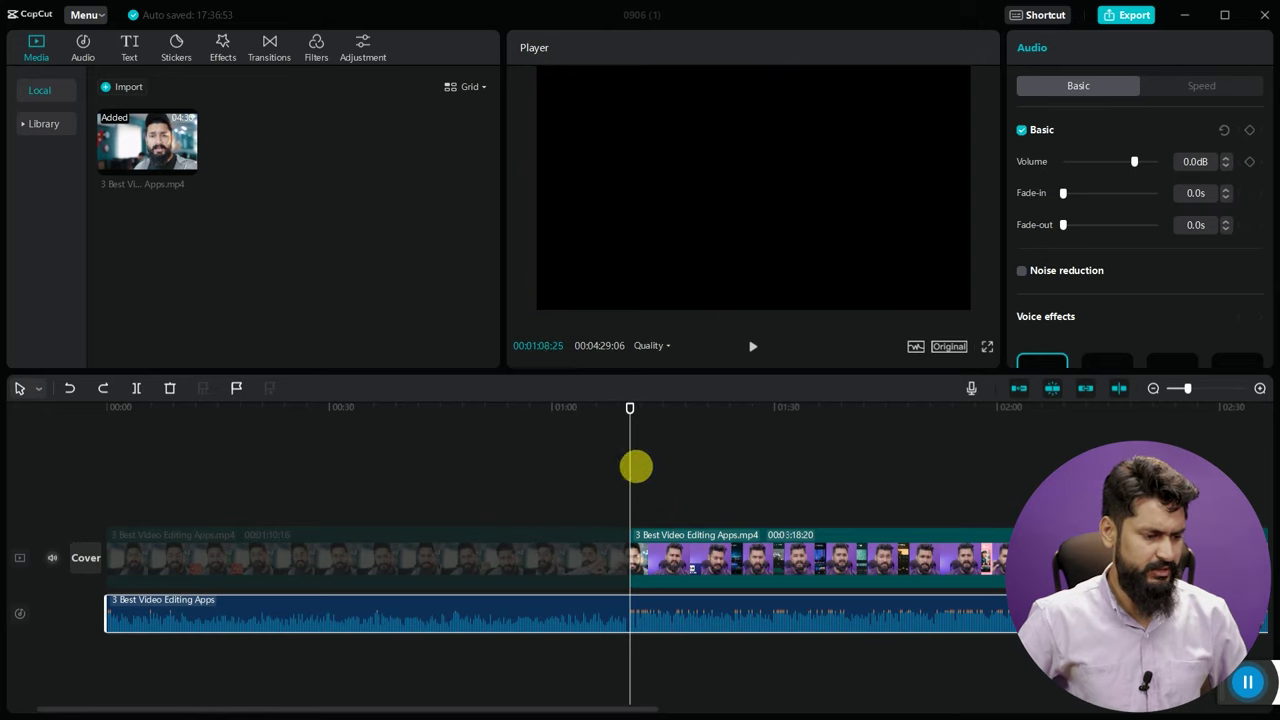
{"action": "scroll", "coordinate": [632, 415], "scroll_direction": "up", "scroll_amount": 3}
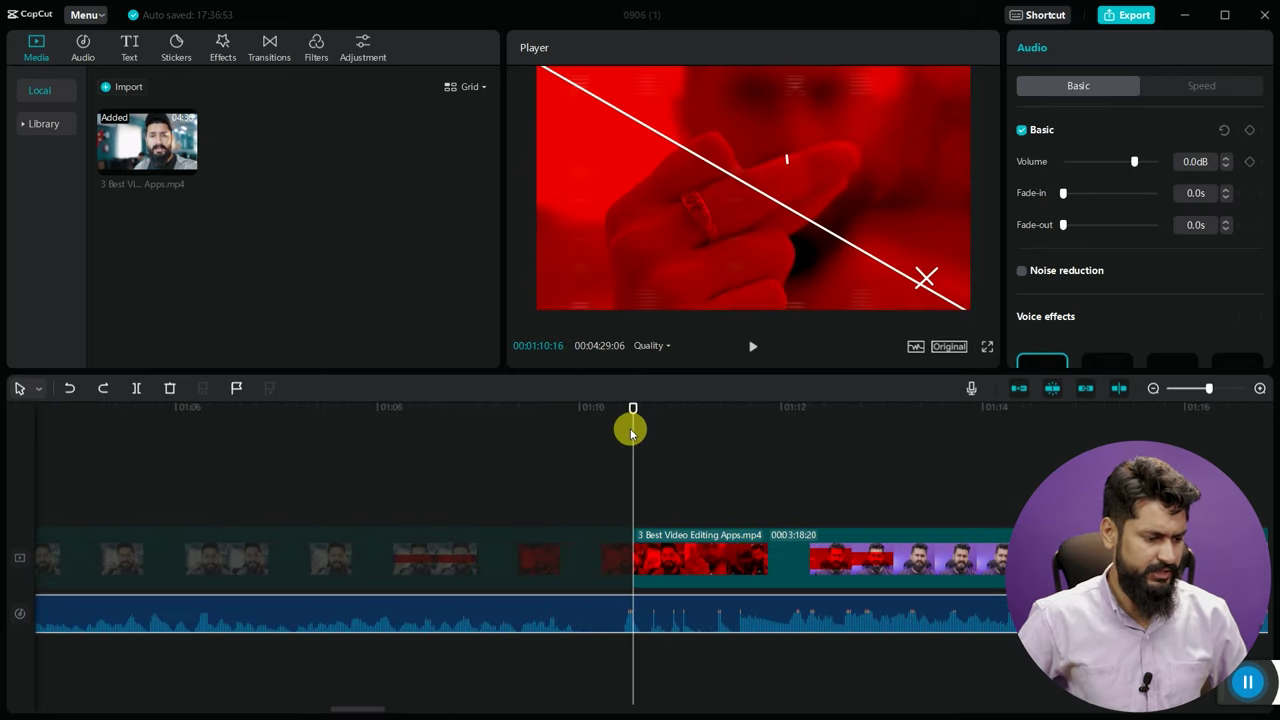
{"action": "scroll", "coordinate": [632, 432], "scroll_direction": "up", "scroll_amount": 2}
{"action": "left_click", "coordinate": [557, 410]}
{"action": "left_click", "coordinate": [566, 556]}
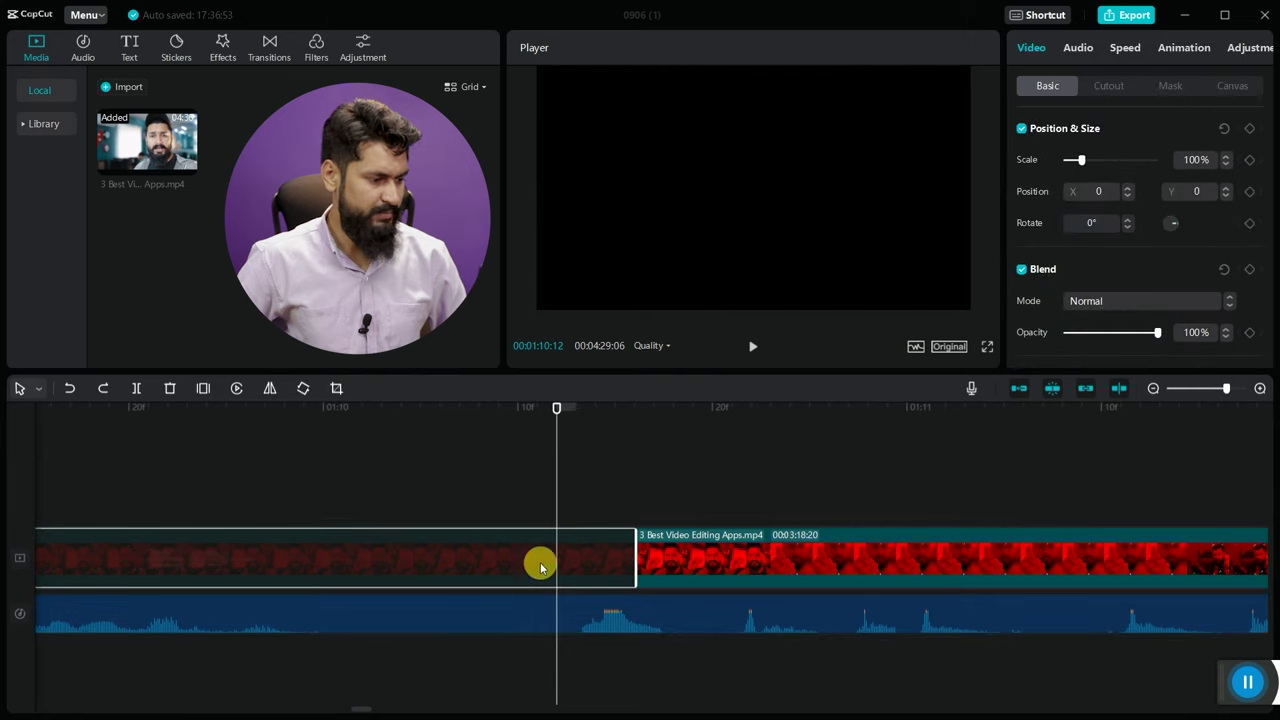
{"action": "left_click", "coordinate": [138, 389]}
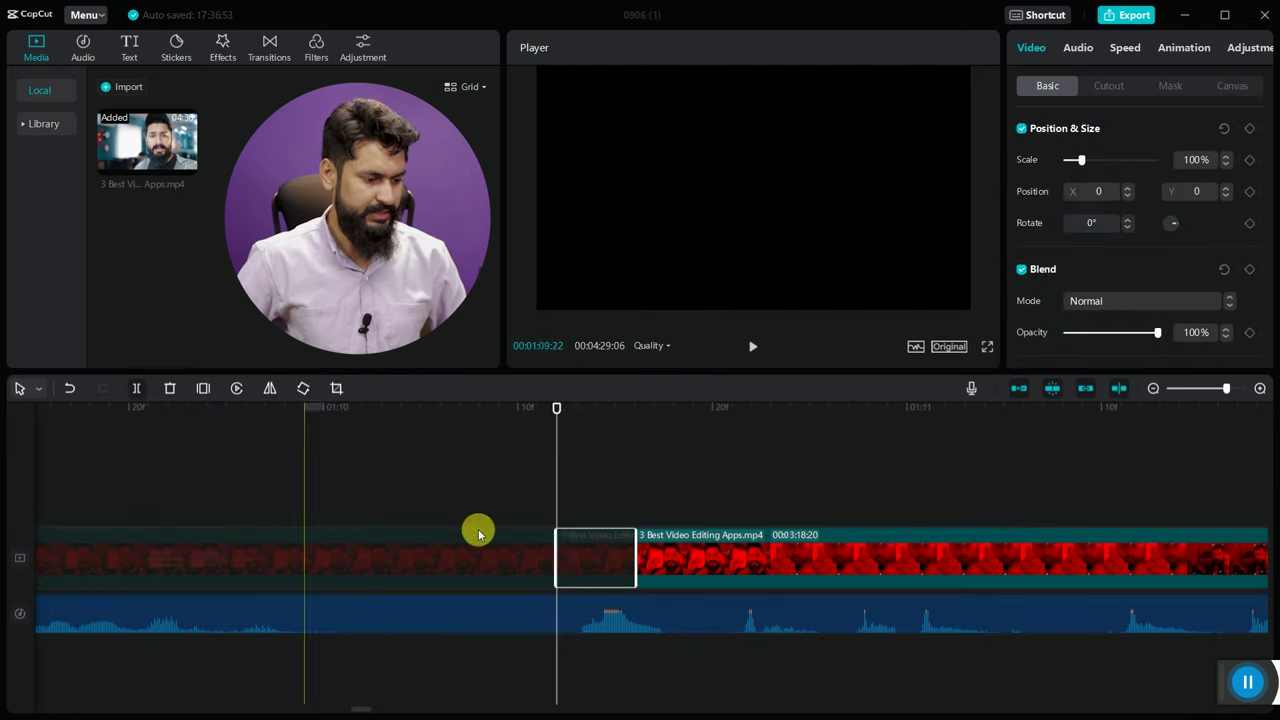
{"action": "left_click", "coordinate": [570, 617]}
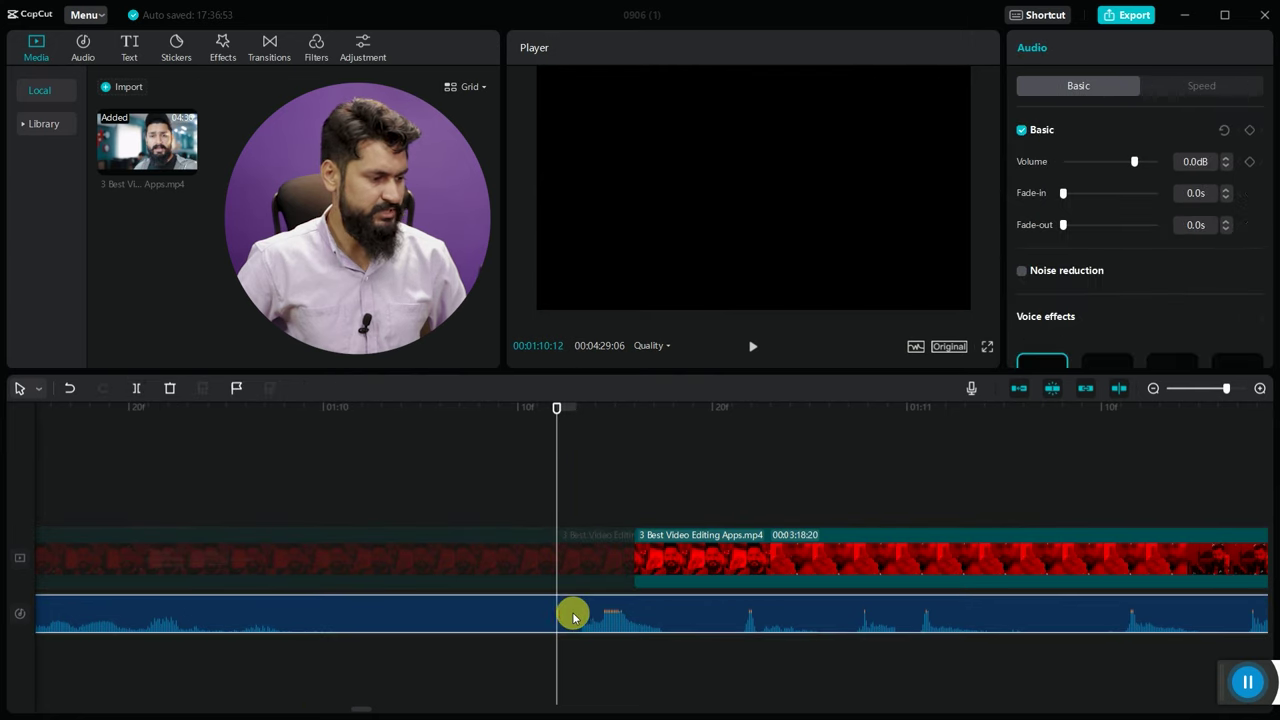
{"action": "left_click", "coordinate": [140, 390]}
{"action": "left_click", "coordinate": [605, 566]}
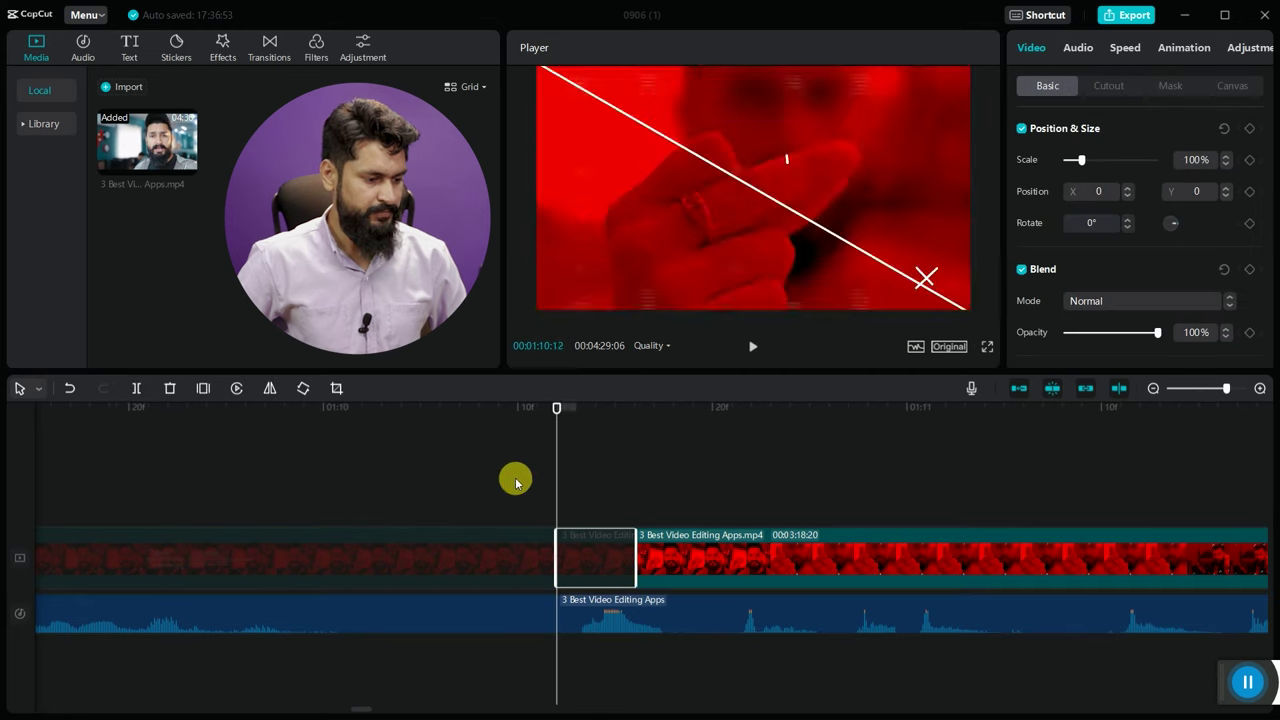
- Split the video clip and the separated audio at 00:01:11:09, within the red transition
{"action": "left_click_drag", "start_coordinate": [563, 412], "coordinate": [1080, 503]}
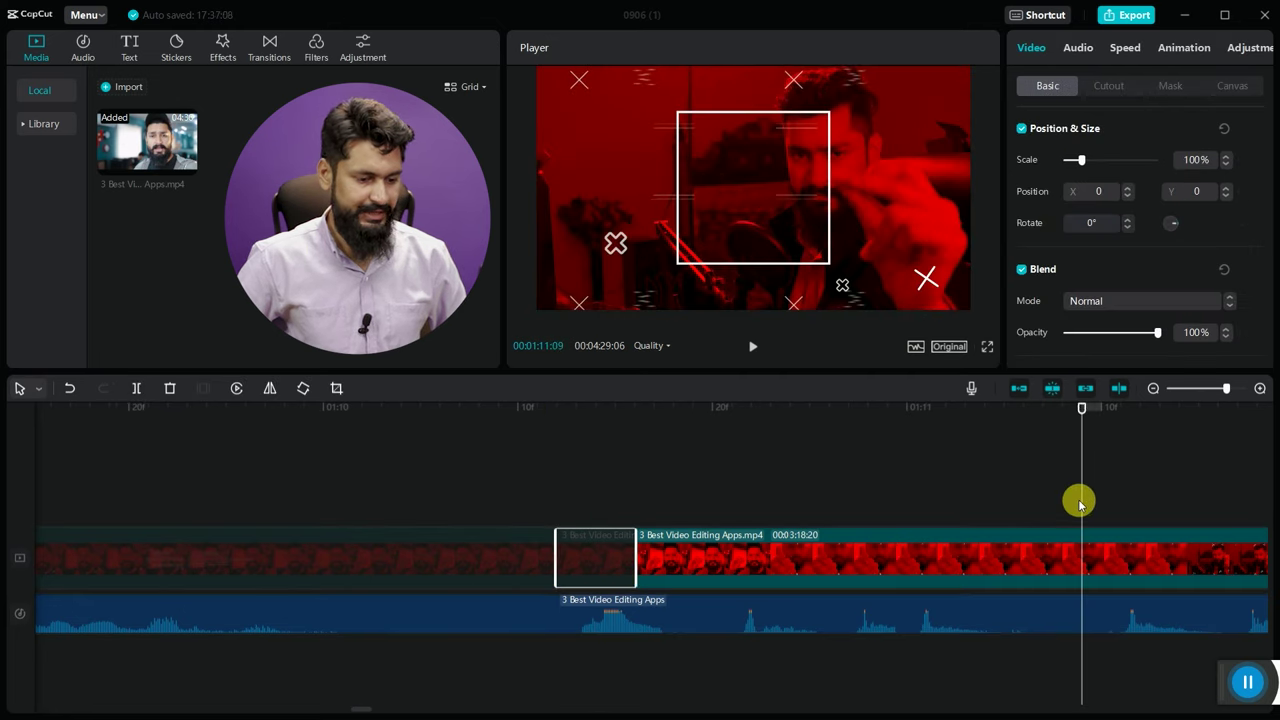
{"action": "left_click", "coordinate": [1085, 558]}
{"action": "left_click", "coordinate": [136, 388]}
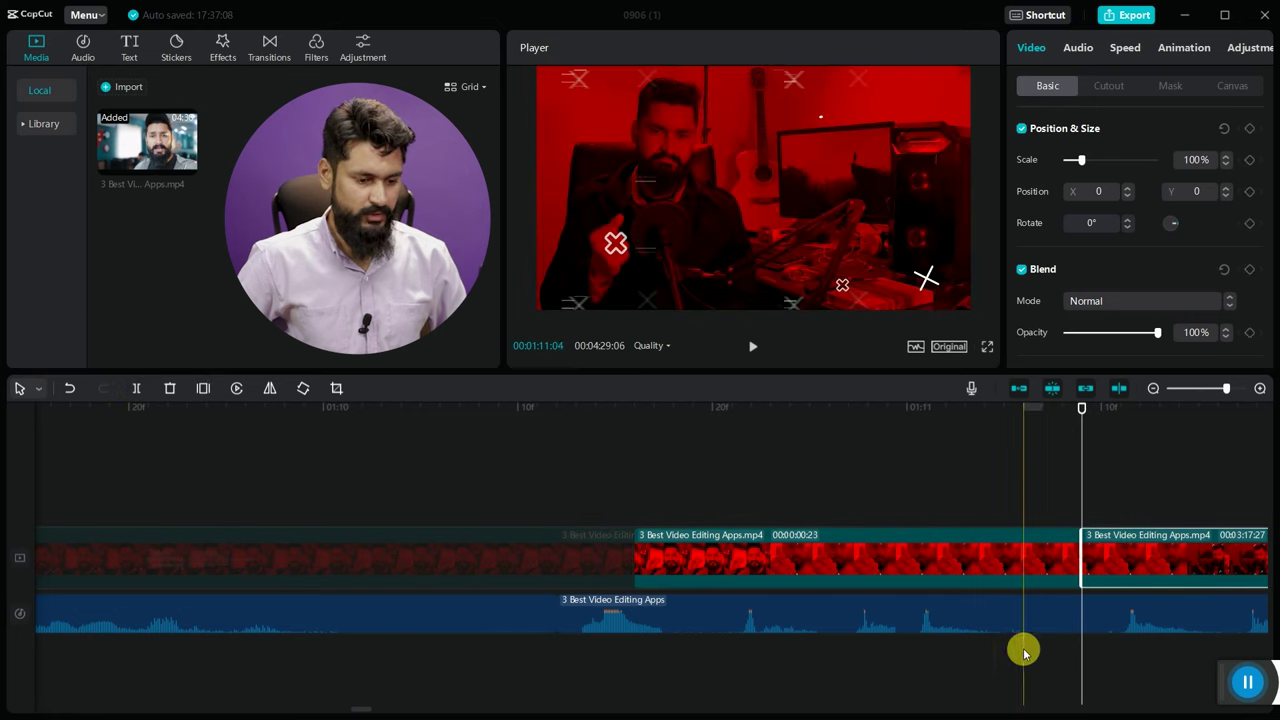
{"action": "left_click", "coordinate": [988, 606]}
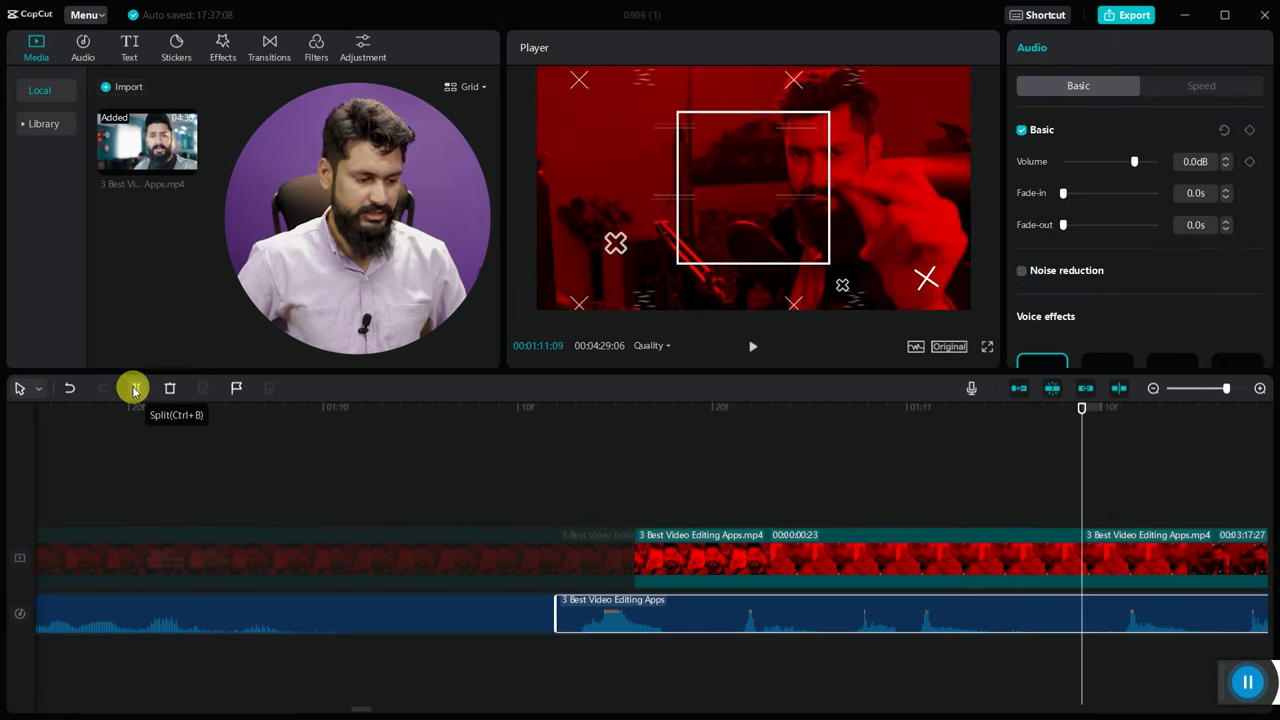
{"action": "left_click", "coordinate": [136, 388]}
- Delete the video and audio between 00:01:10:12 and 00:01:11:09, and move the remaining audio back to close the gap
{"action": "left_click_drag", "start_coordinate": [626, 500], "coordinate": [728, 620]}
{"action": "key", "text": "Delete"}
{"action": "left_click_drag", "start_coordinate": [1171, 614], "coordinate": [645, 623]}
- Play the timeline from just before the 00:01:10:12 cut to check the join
{"action": "left_click", "coordinate": [497, 410]}
{"action": "key", "text": "space"}
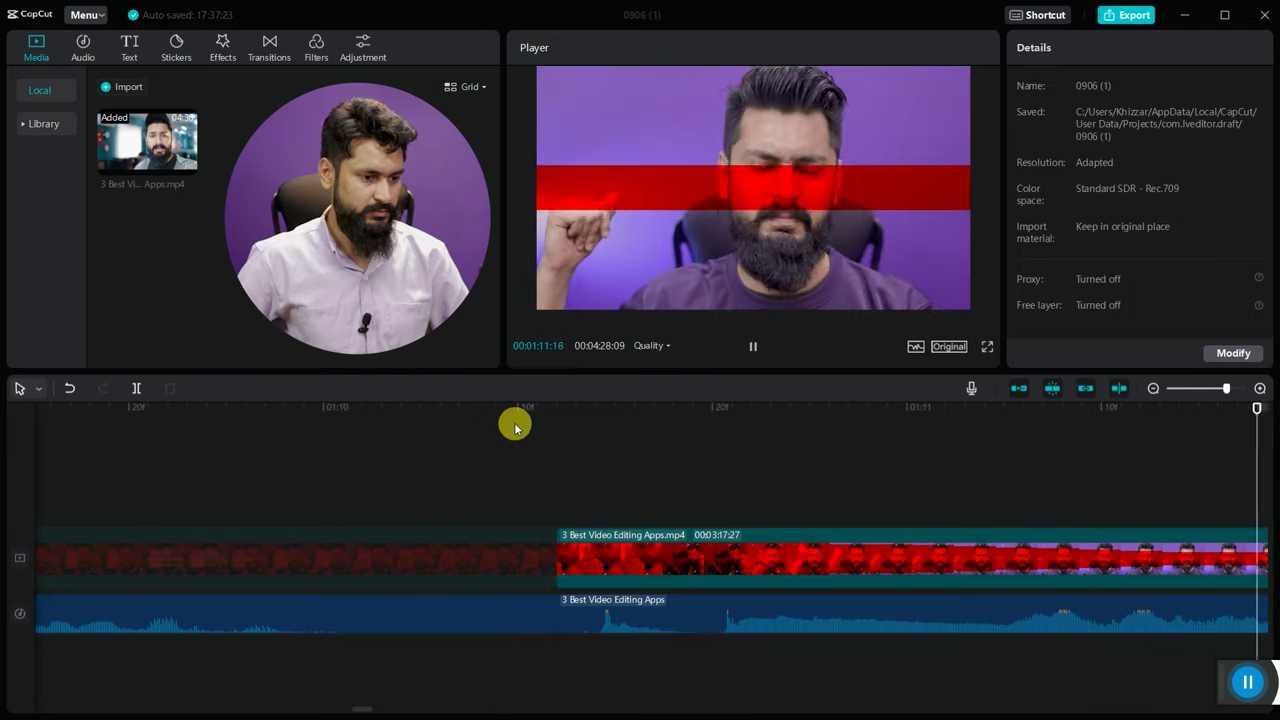
{"action": "left_click", "coordinate": [671, 437]}
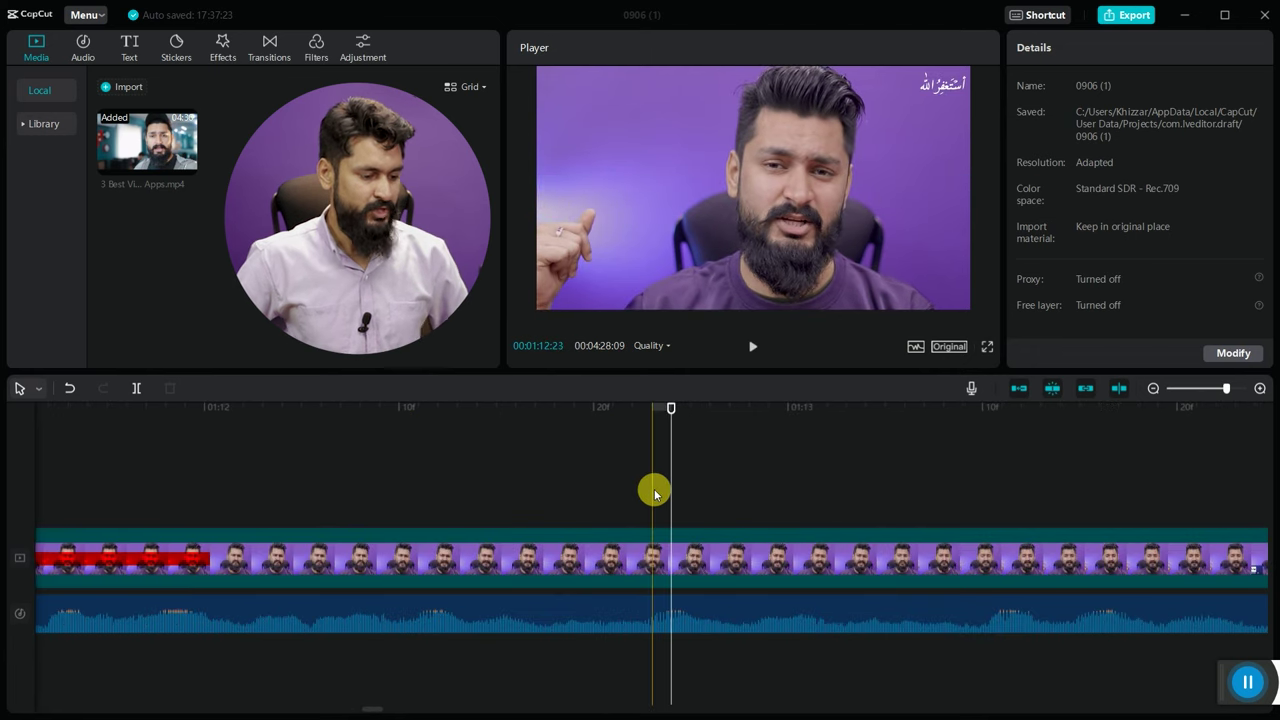
- Split the video clip and the separated audio at 00:01:15:08, where the VN Video Editor card is shown
{"action": "scroll", "coordinate": [657, 491], "scroll_direction": "down", "scroll_amount": 6, "text": "ctrl"}
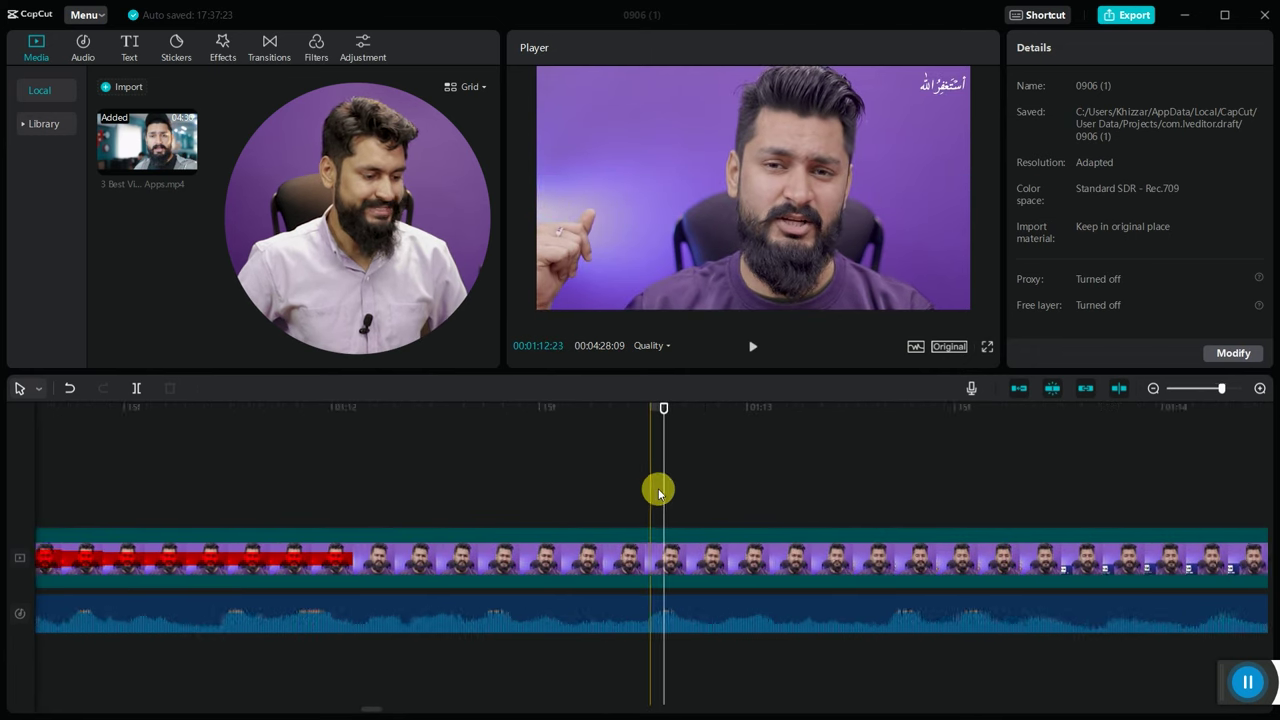
{"action": "left_click", "coordinate": [822, 420]}
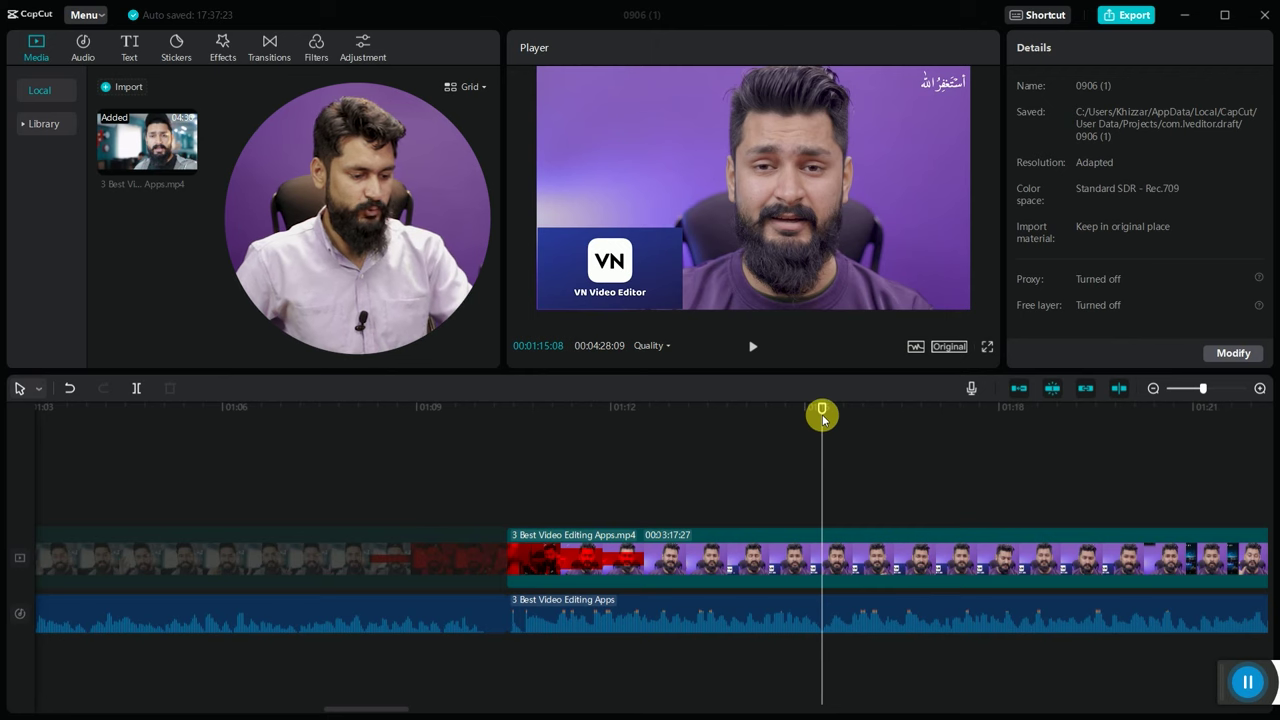
{"action": "left_click", "coordinate": [1259, 388]}
{"action": "left_click", "coordinate": [1259, 388]}
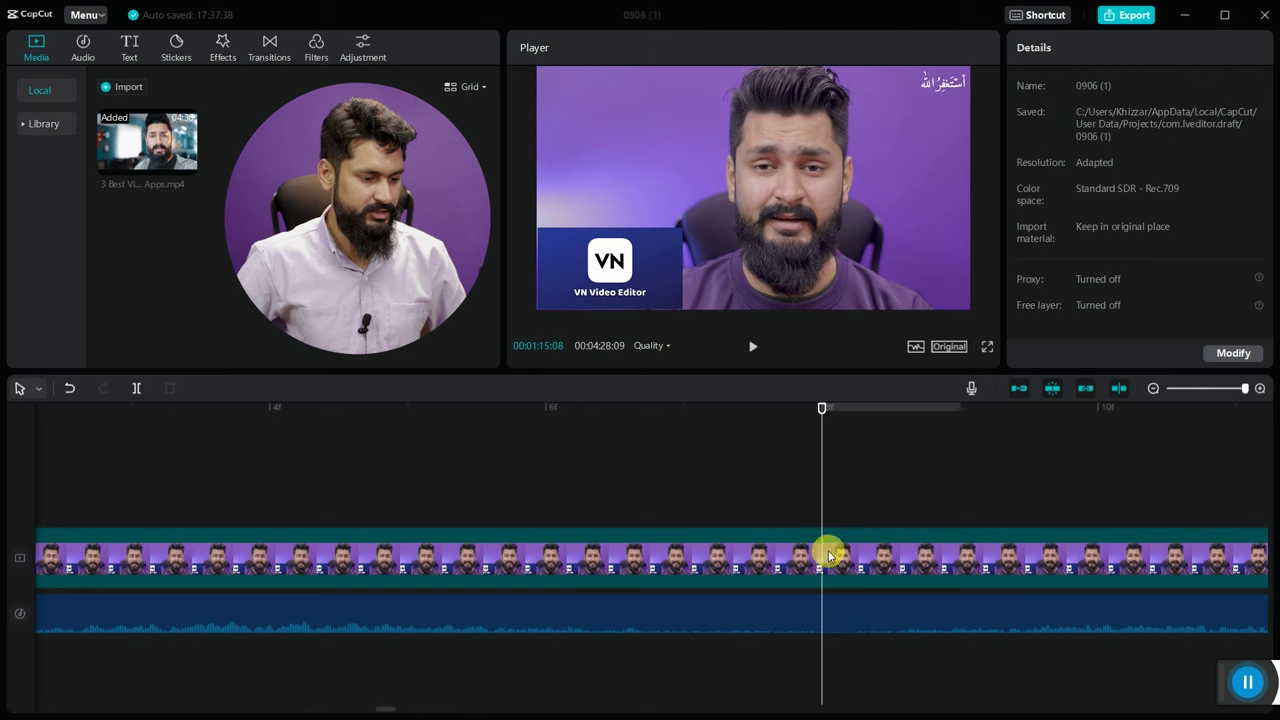
{"action": "left_click", "coordinate": [827, 560]}
{"action": "left_click", "coordinate": [137, 390]}
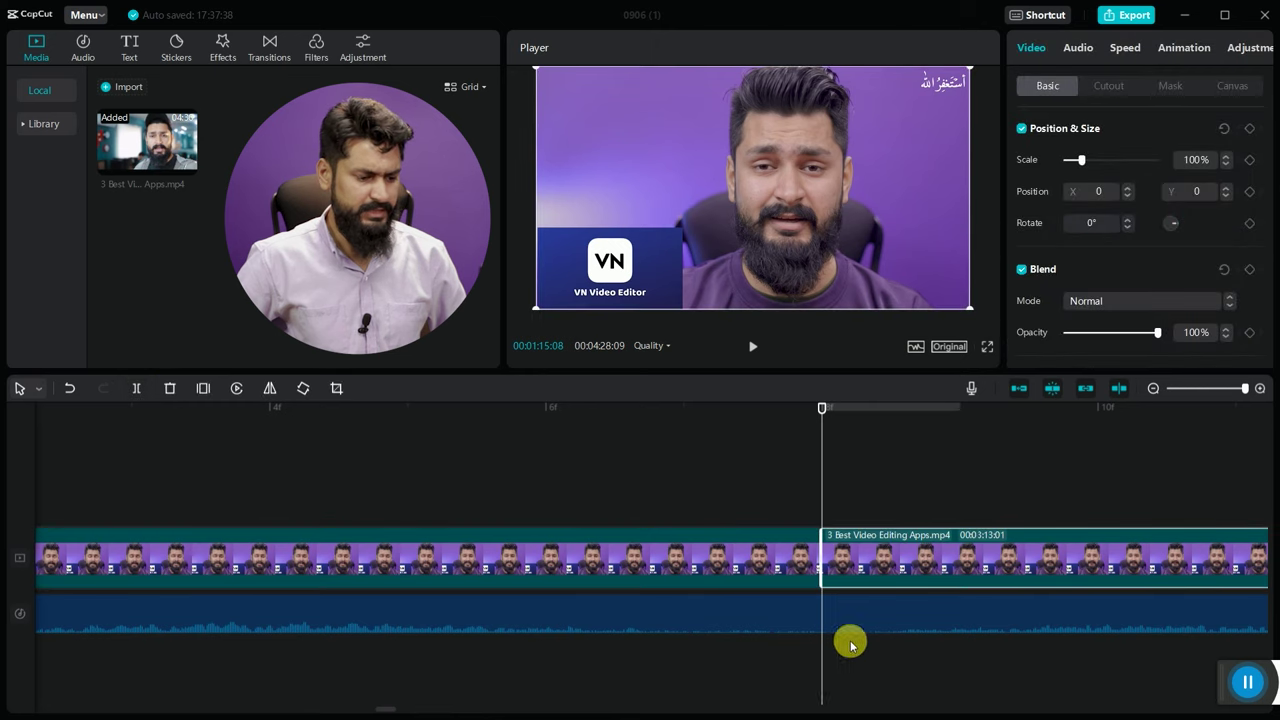
{"action": "left_click", "coordinate": [826, 623]}
{"action": "left_click", "coordinate": [140, 390]}
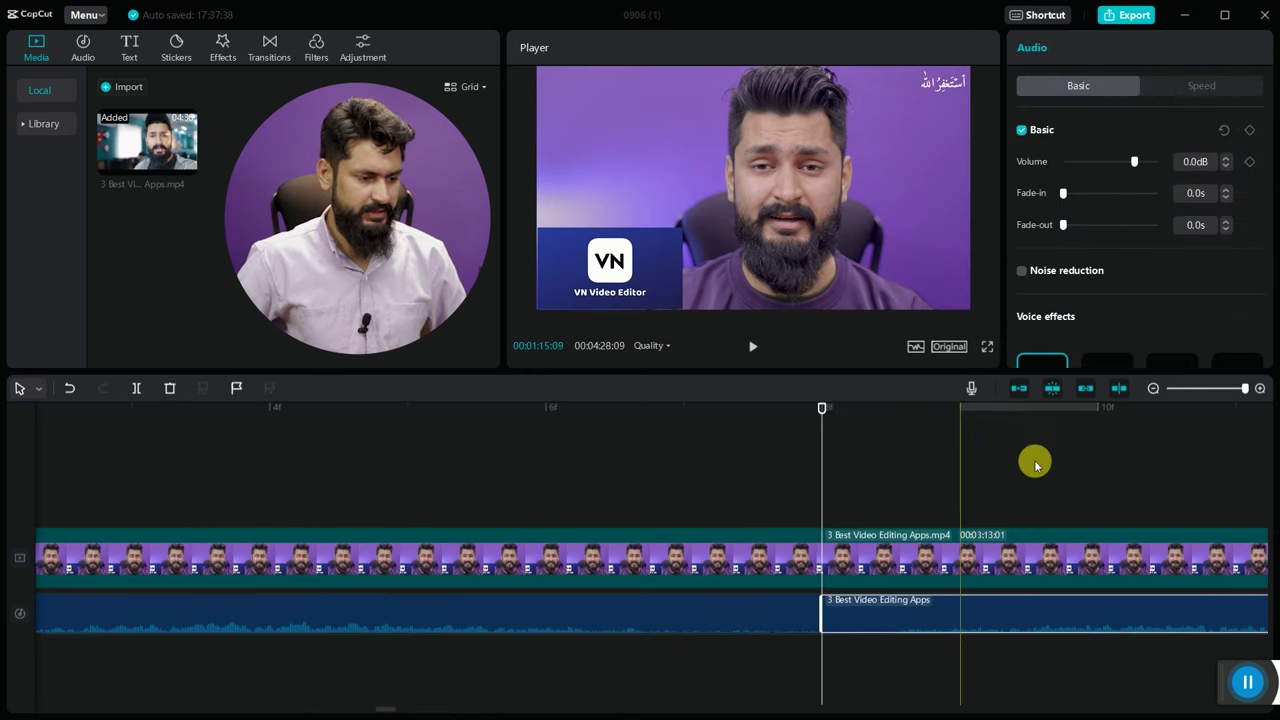
- Play on to the end of the spoken section and split the video and its audio at 00:01:19:22
{"action": "key", "text": "space"}
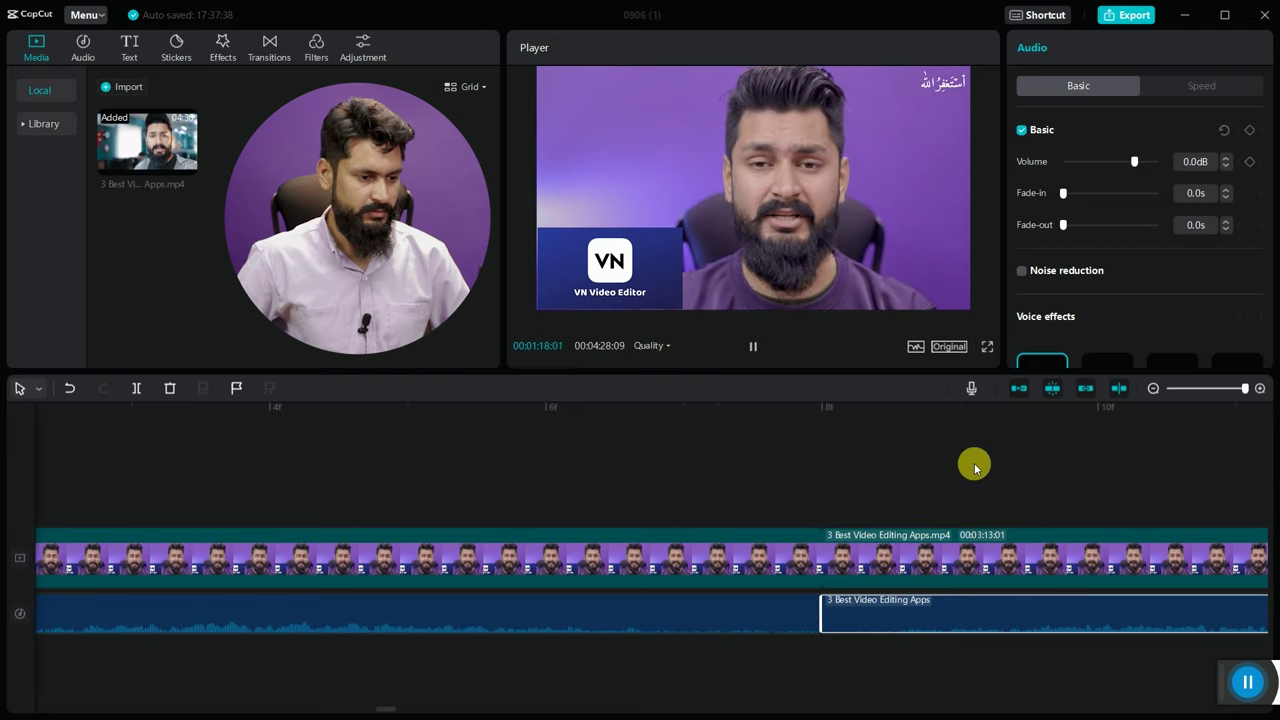
{"action": "key", "text": "space"}
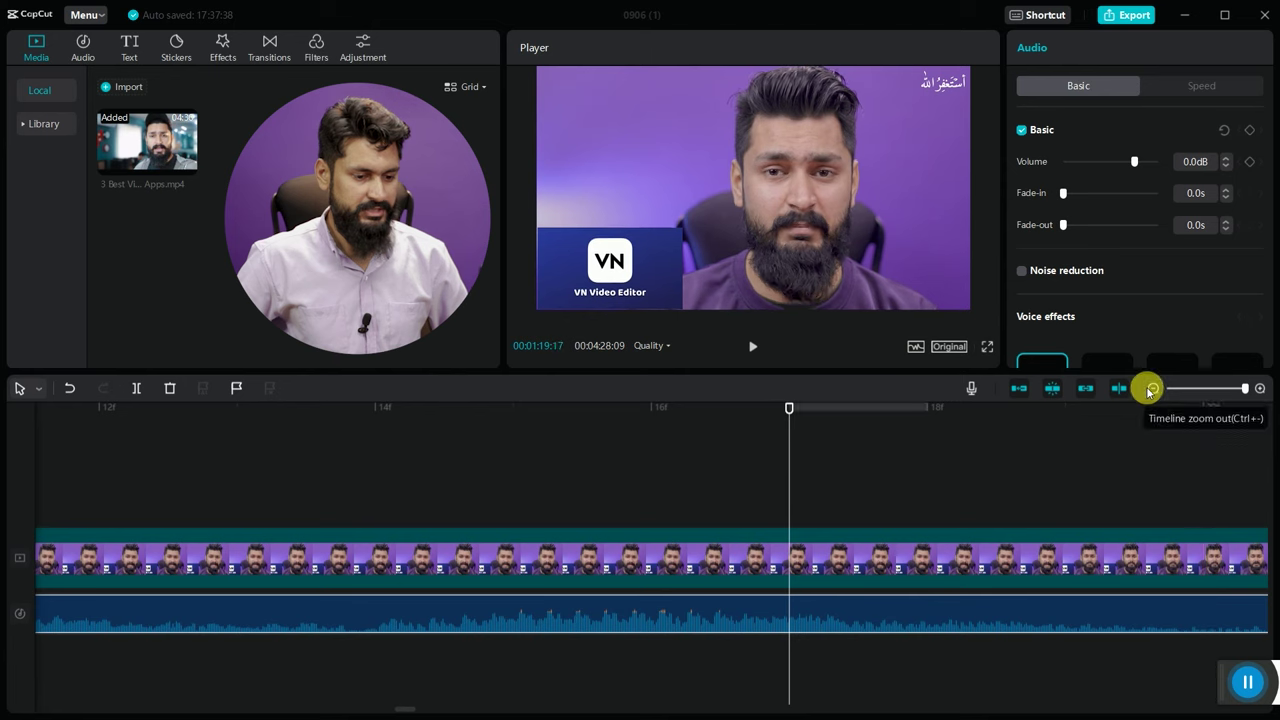
{"action": "left_click", "coordinate": [1150, 390]}
{"action": "left_click", "coordinate": [1150, 390]}
{"action": "left_click", "coordinate": [860, 418]}
{"action": "left_click", "coordinate": [862, 412]}
{"action": "left_click_drag", "start_coordinate": [864, 414], "coordinate": [875, 414]}
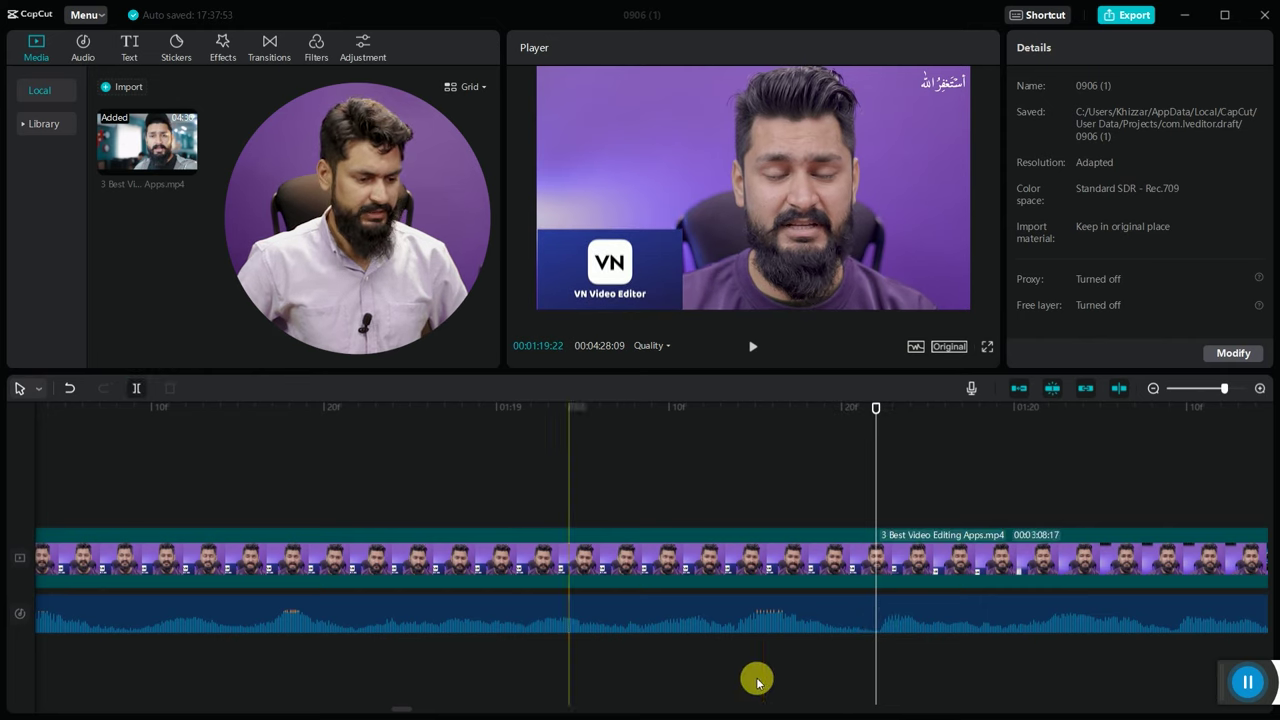
{"action": "left_click", "coordinate": [855, 615]}
{"action": "left_click", "coordinate": [138, 389]}
- Delete the video and audio between 00:01:15:08 and 00:01:19:22, and move the remaining audio back to close the gap
{"action": "left_click_drag", "start_coordinate": [664, 492], "coordinate": [726, 636]}
{"action": "key", "text": "Delete"}
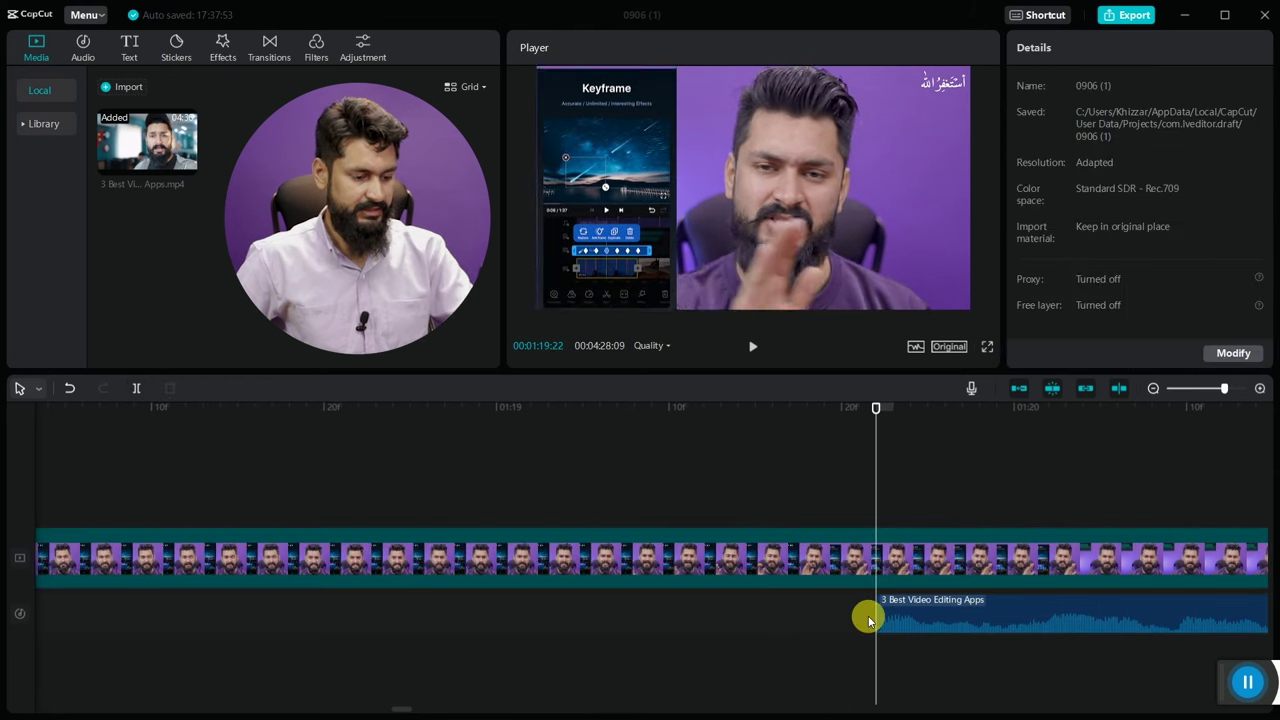
{"action": "left_click", "coordinate": [1152, 391]}
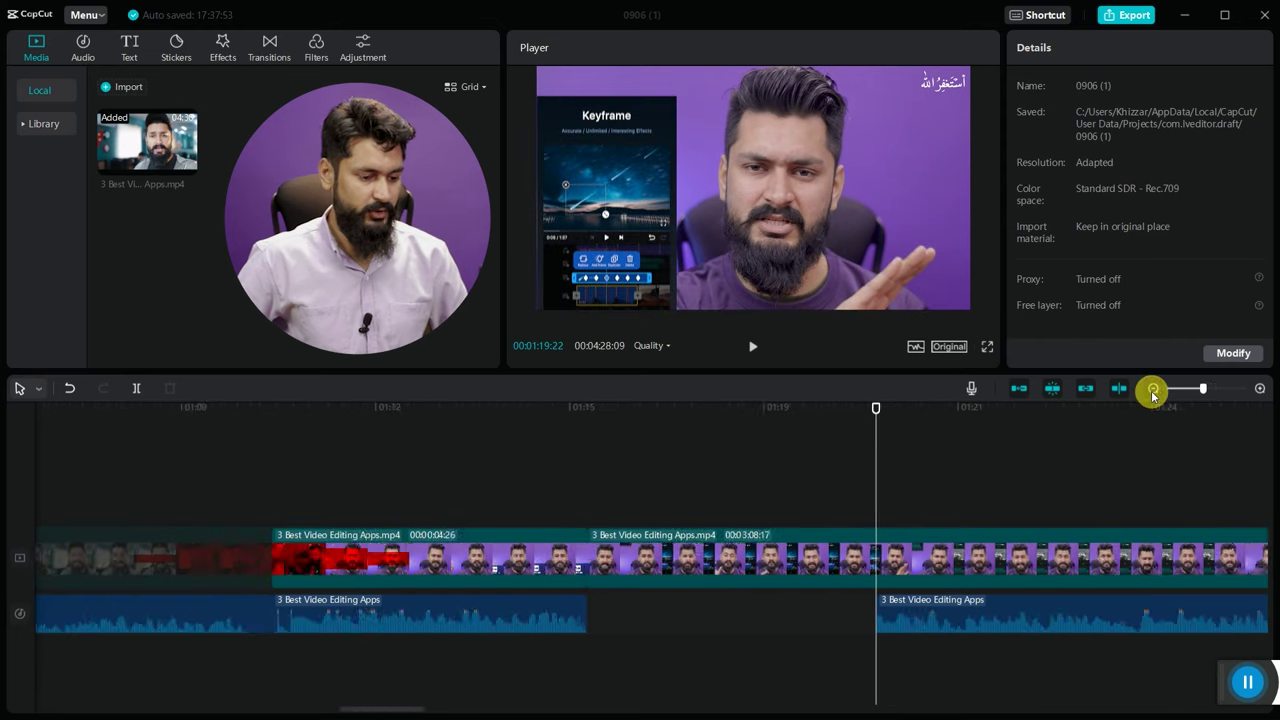
{"action": "left_click", "coordinate": [1152, 391]}
{"action": "left_click_drag", "start_coordinate": [912, 627], "coordinate": [838, 626]}
- Play the timeline across the 00:01:15:08 cut to check that picture and sound join
{"action": "left_click", "coordinate": [790, 408]}
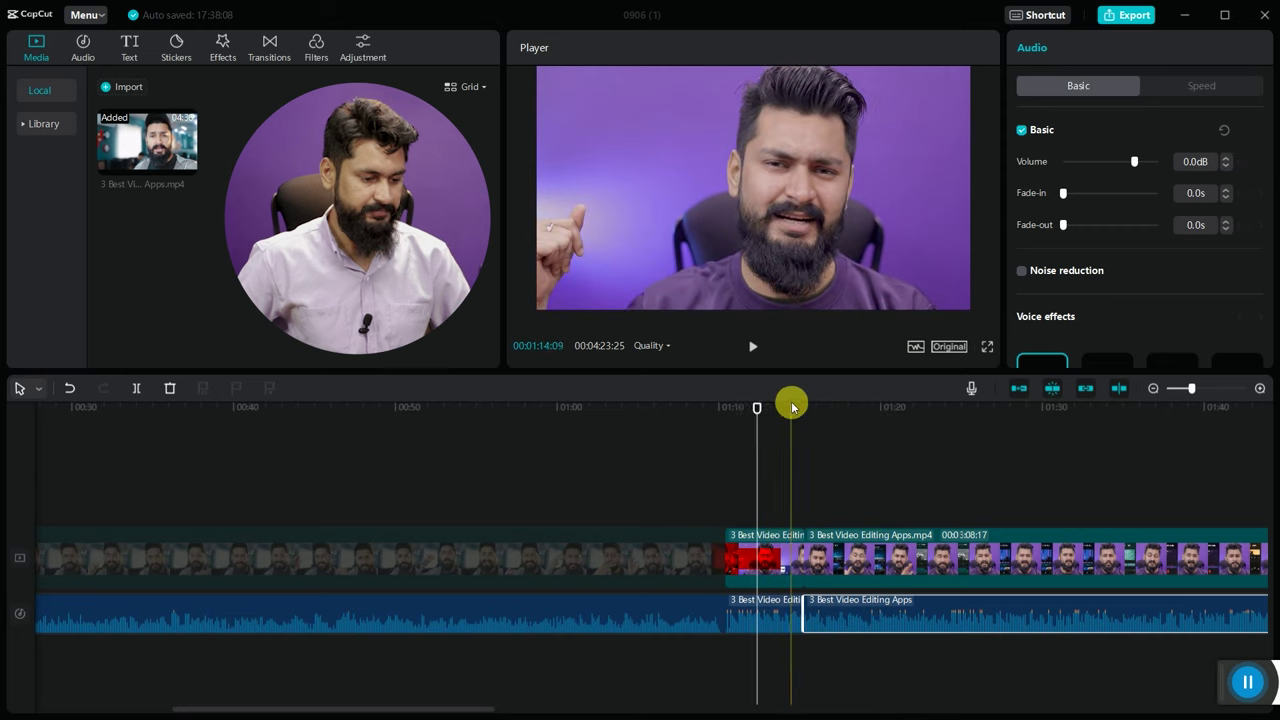
{"action": "left_click", "coordinate": [782, 405]}
{"action": "key", "text": "space"}
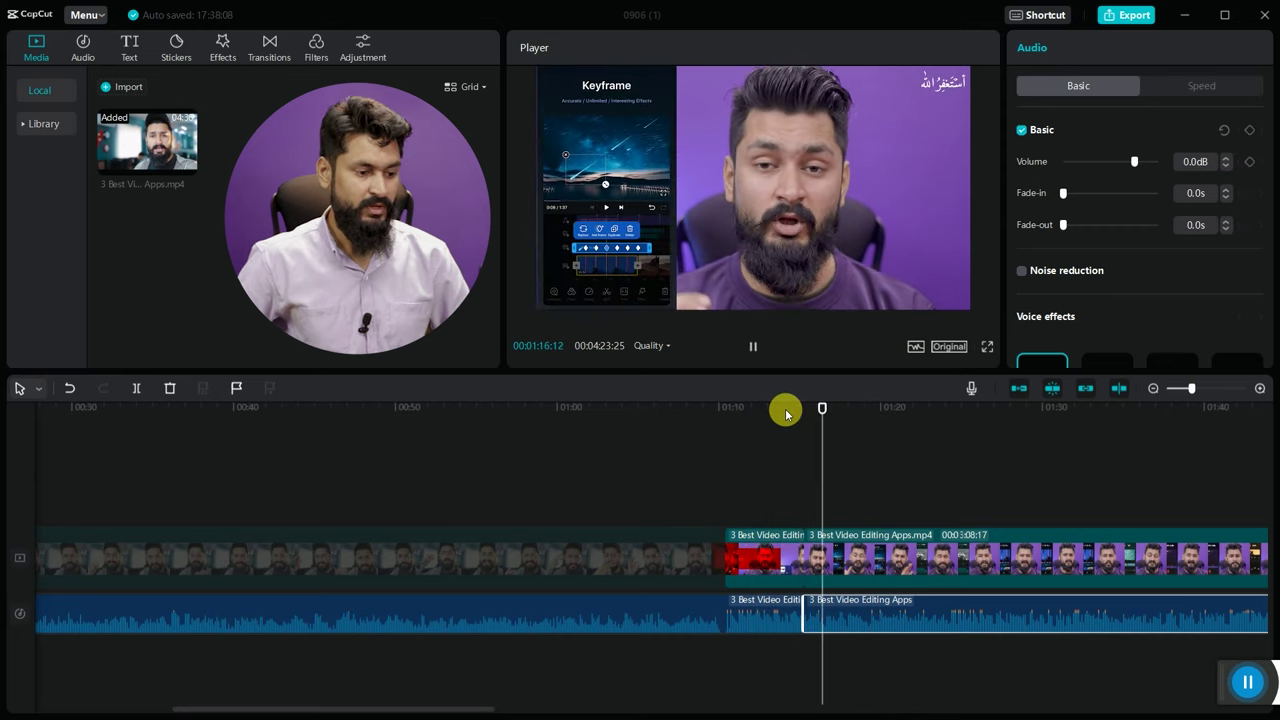
{"action": "left_click", "coordinate": [787, 408]}
{"action": "key", "text": "space"}
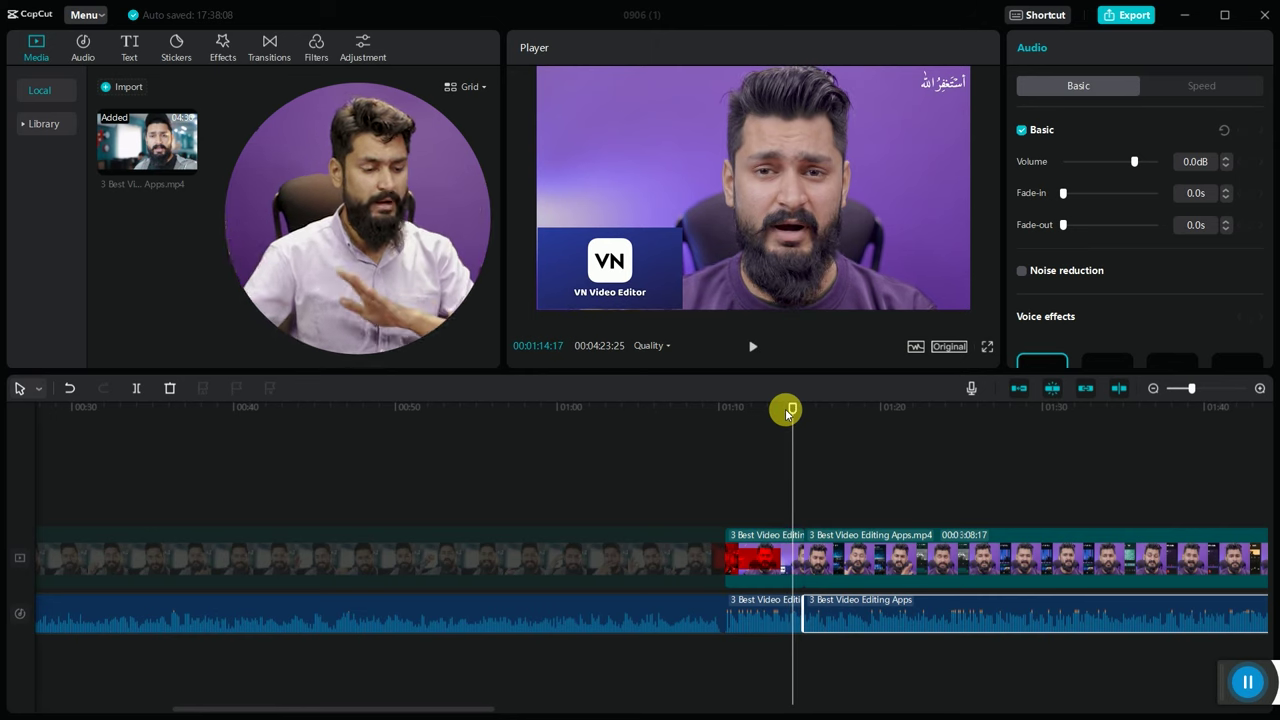
- Import India Fuse - French Fuse and place two copies end to end below the separated audio, starting at 00:00
{"action": "left_click_drag", "start_coordinate": [785, 408], "coordinate": [3, 485]}
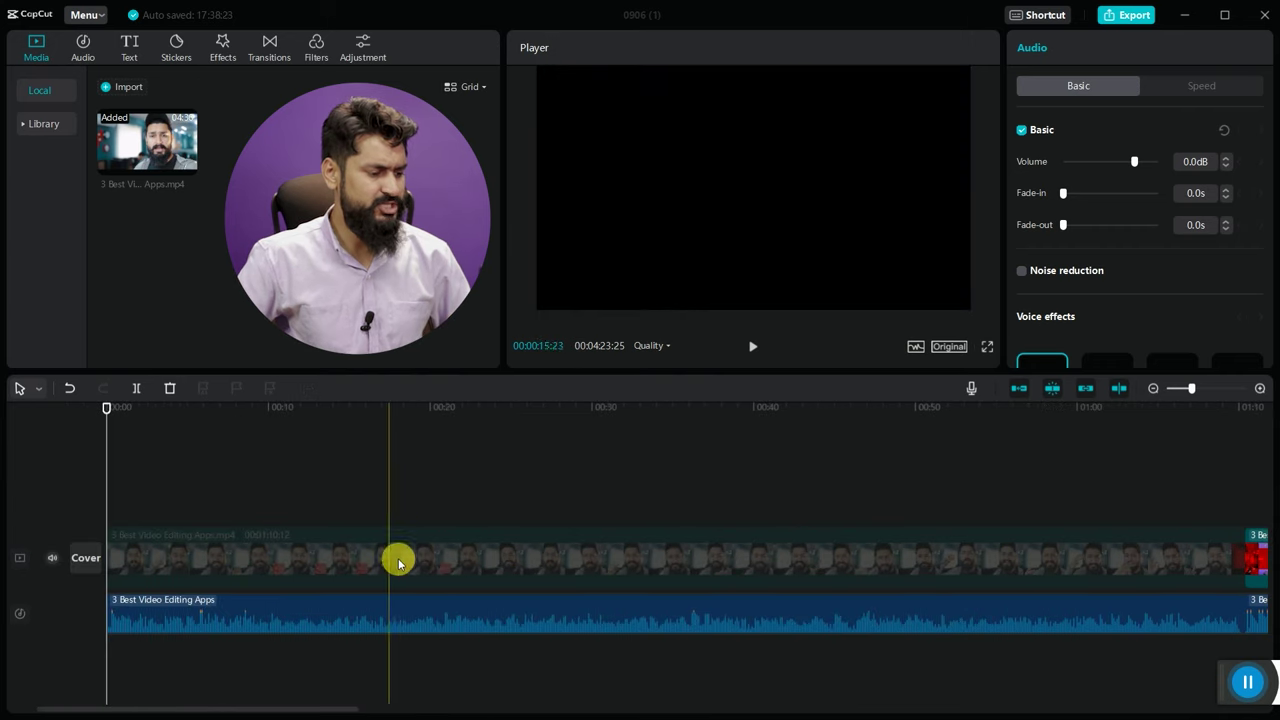
{"action": "left_click", "coordinate": [405, 492]}
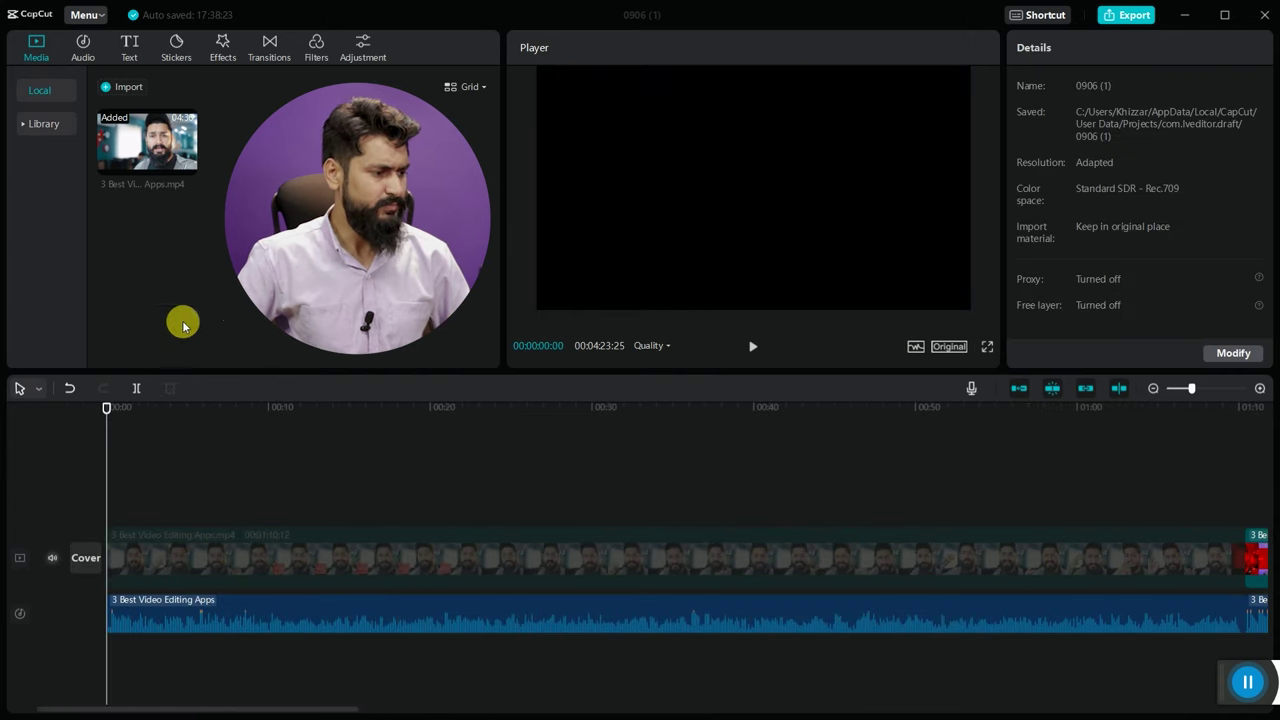
{"action": "left_click", "coordinate": [126, 90]}
{"action": "left_click", "coordinate": [660, 146]}
{"action": "left_click", "coordinate": [1140, 692]}
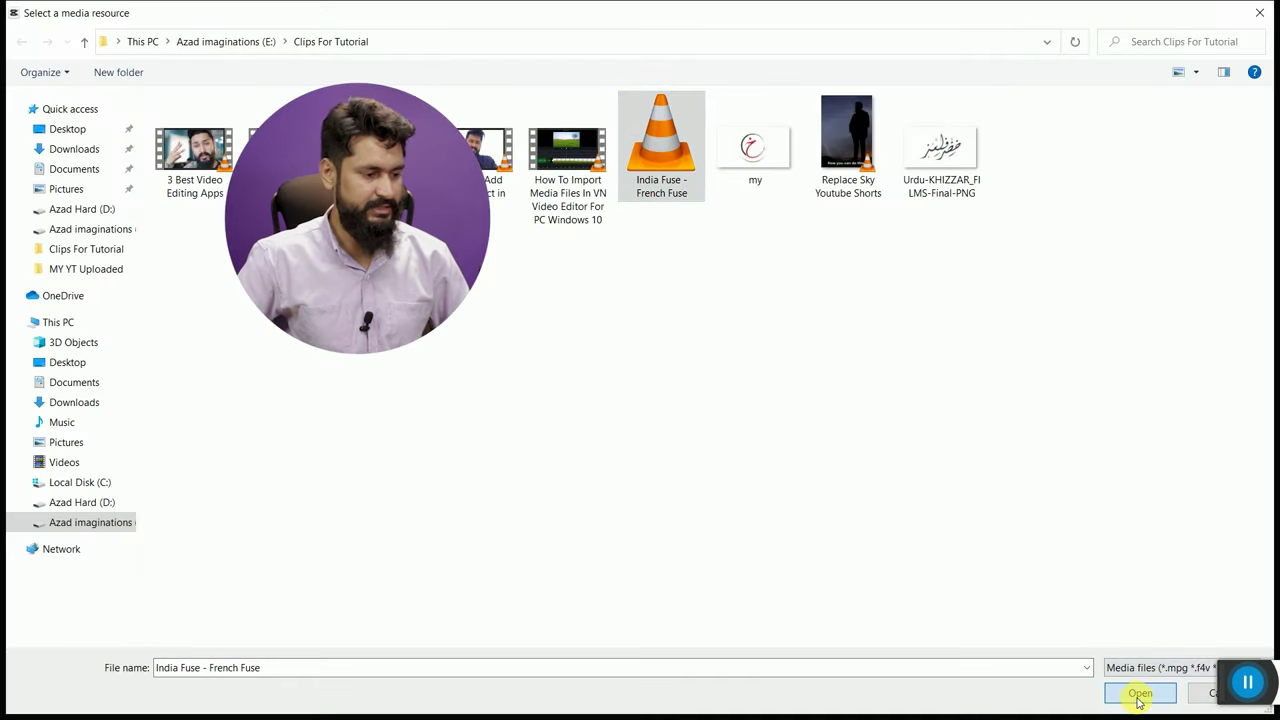
{"action": "left_click_drag", "start_coordinate": [150, 150], "coordinate": [103, 677]}
{"action": "left_click", "coordinate": [1175, 389]}
- Listen to the first India Fuse music clip with the voice and examine its basic audio settings and voice effects
{"action": "left_click", "coordinate": [240, 651]}
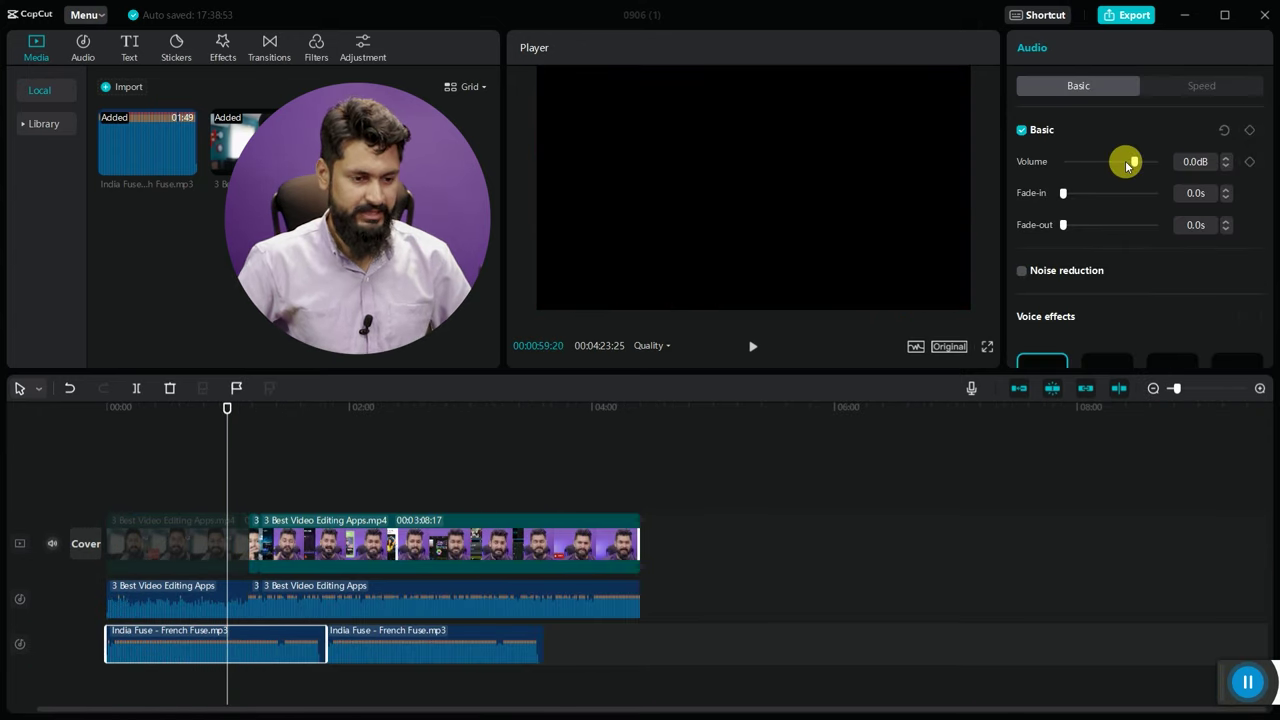
{"action": "key", "text": "space"}
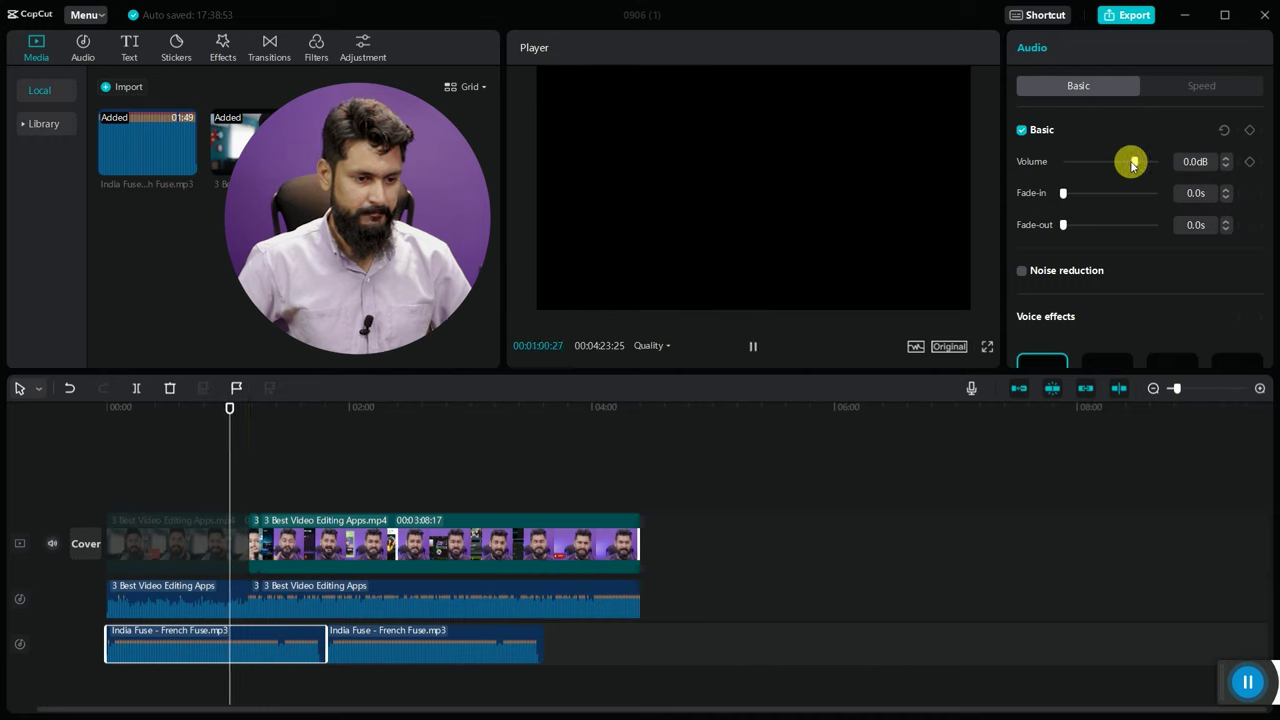
{"action": "key", "text": "space"}
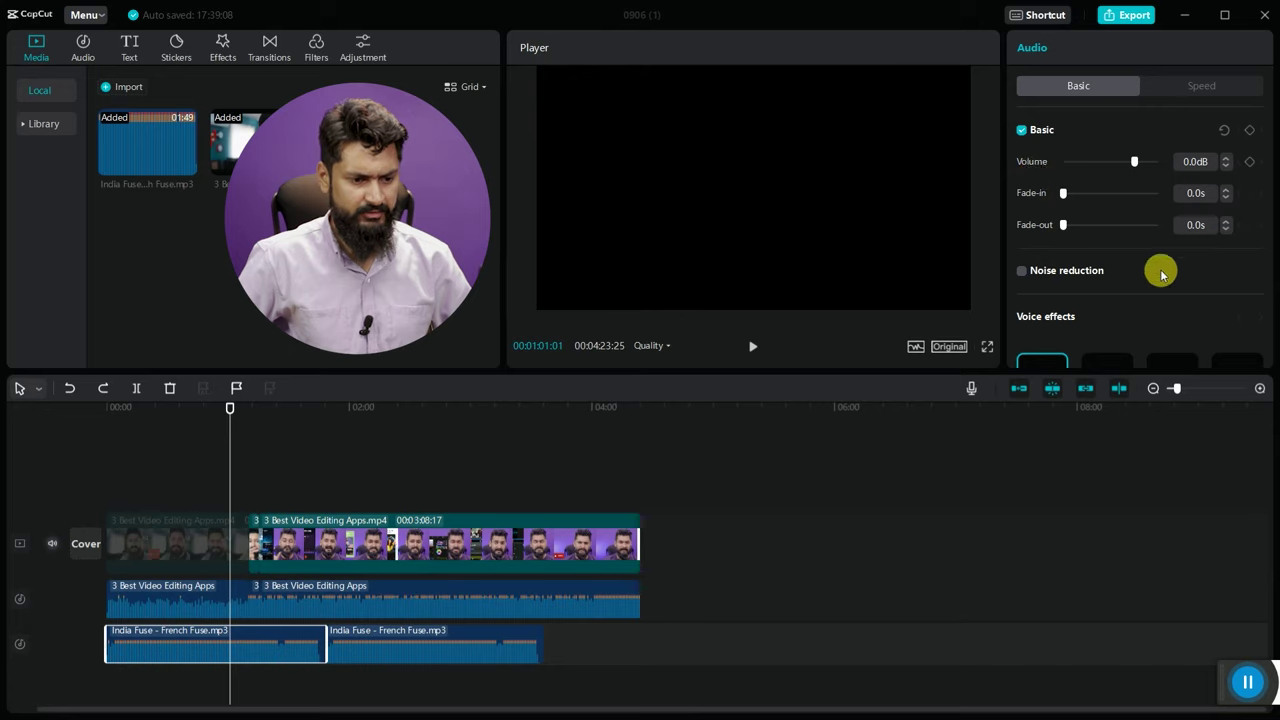
{"action": "scroll", "coordinate": [1135, 265], "scroll_direction": "down", "scroll_amount": 5}
{"action": "scroll", "coordinate": [1140, 170], "scroll_direction": "up", "scroll_amount": 1}
{"action": "scroll", "coordinate": [1118, 218], "scroll_direction": "up", "scroll_amount": 2}
{"action": "scroll", "coordinate": [1130, 260], "scroll_direction": "up", "scroll_amount": 3}
{"action": "scroll", "coordinate": [1148, 310], "scroll_direction": "down", "scroll_amount": 5}
{"action": "scroll", "coordinate": [1140, 297], "scroll_direction": "up", "scroll_amount": 1}
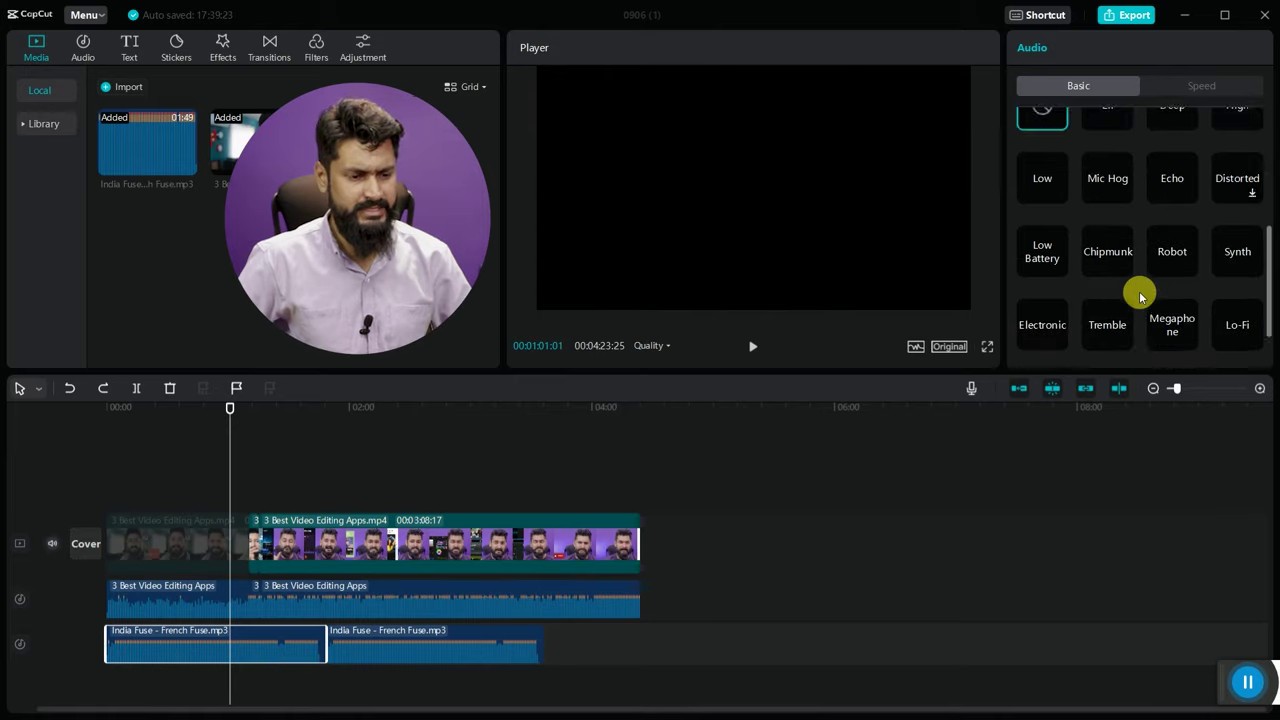
{"action": "scroll", "coordinate": [1135, 270], "scroll_direction": "up", "scroll_amount": 4}
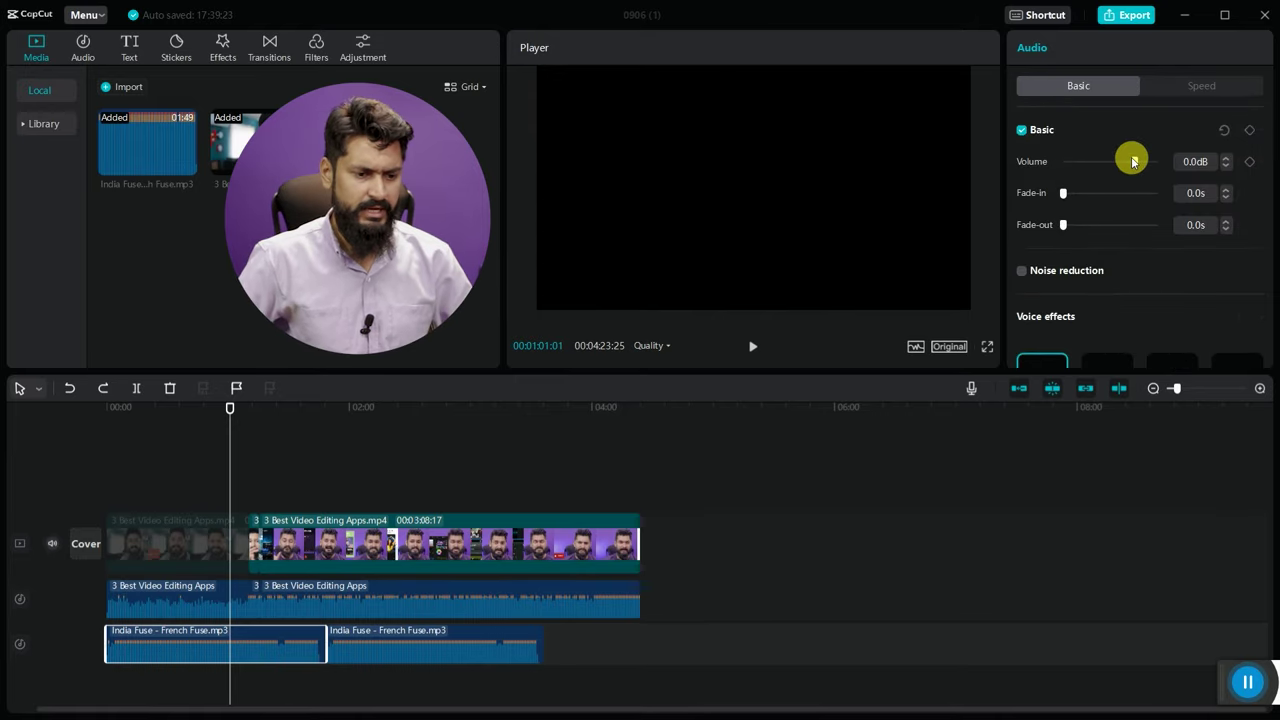
- Lower the first India Fuse clip's volume to -33.1 dB, play it back, and readjust the volume to -14.5 dB
{"action": "left_click_drag", "start_coordinate": [1131, 161], "coordinate": [1095, 160]}
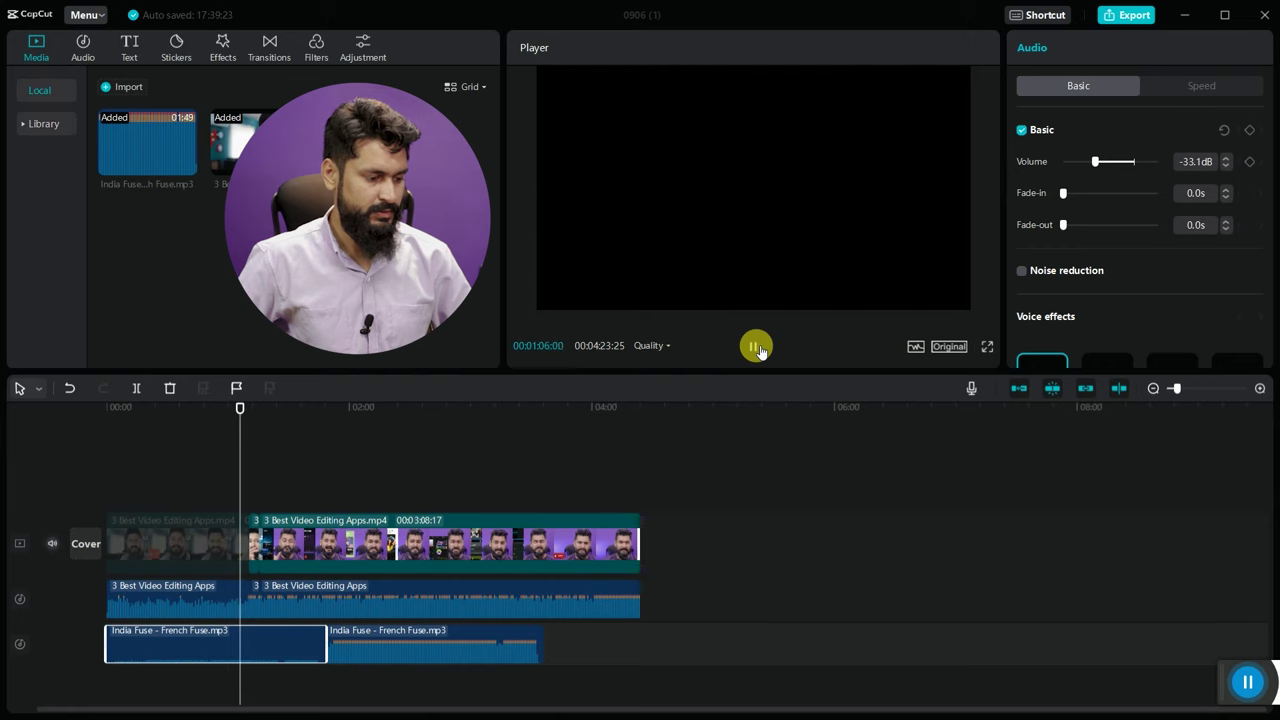
{"action": "left_click", "coordinate": [758, 348]}
{"action": "left_click", "coordinate": [529, 434]}
{"action": "left_click", "coordinate": [309, 628]}
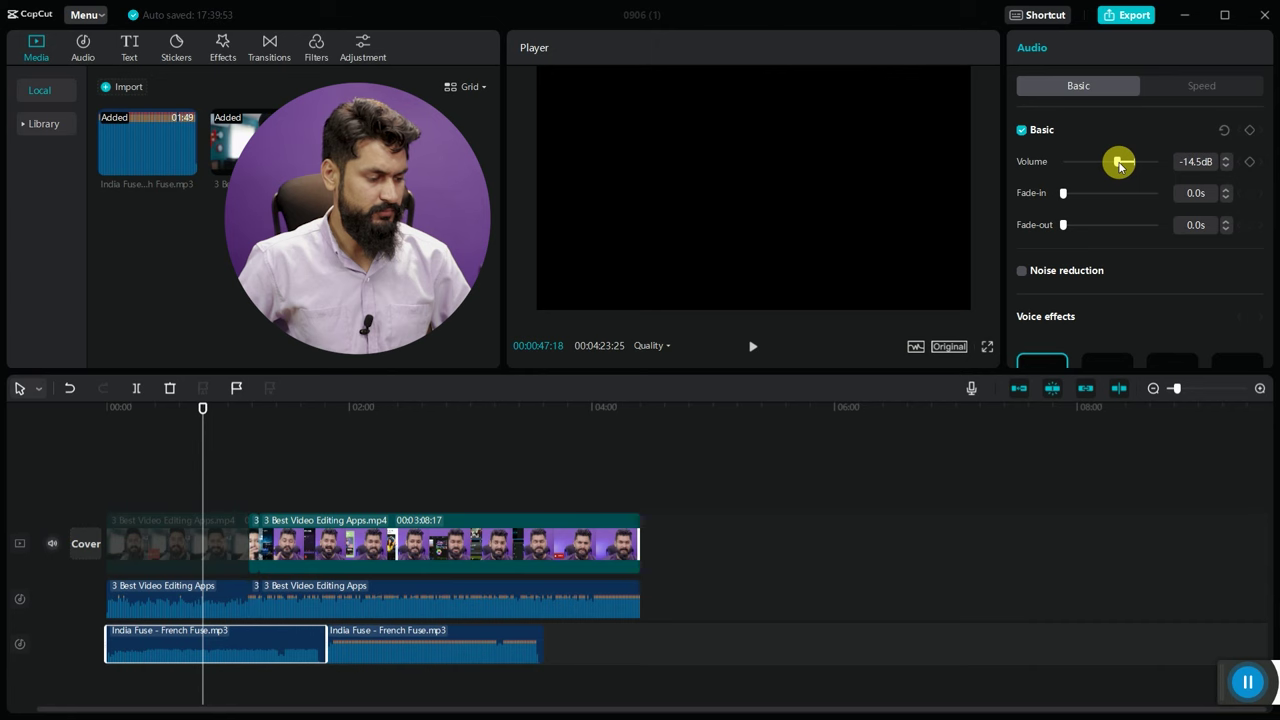
- Play the voice and music together from about 00:01:01, compare both clips, and set the first India Fuse clip's volume to -19.0 dB
{"action": "left_click", "coordinate": [226, 409]}
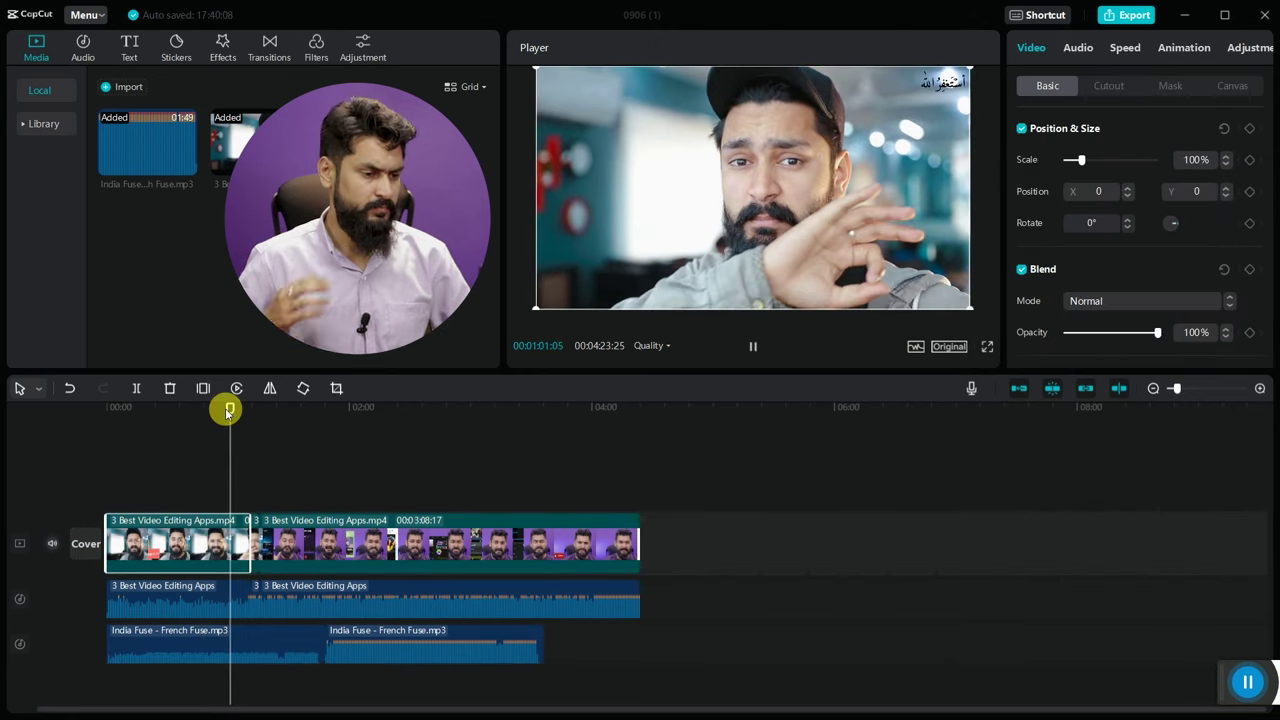
{"action": "key", "text": "space"}
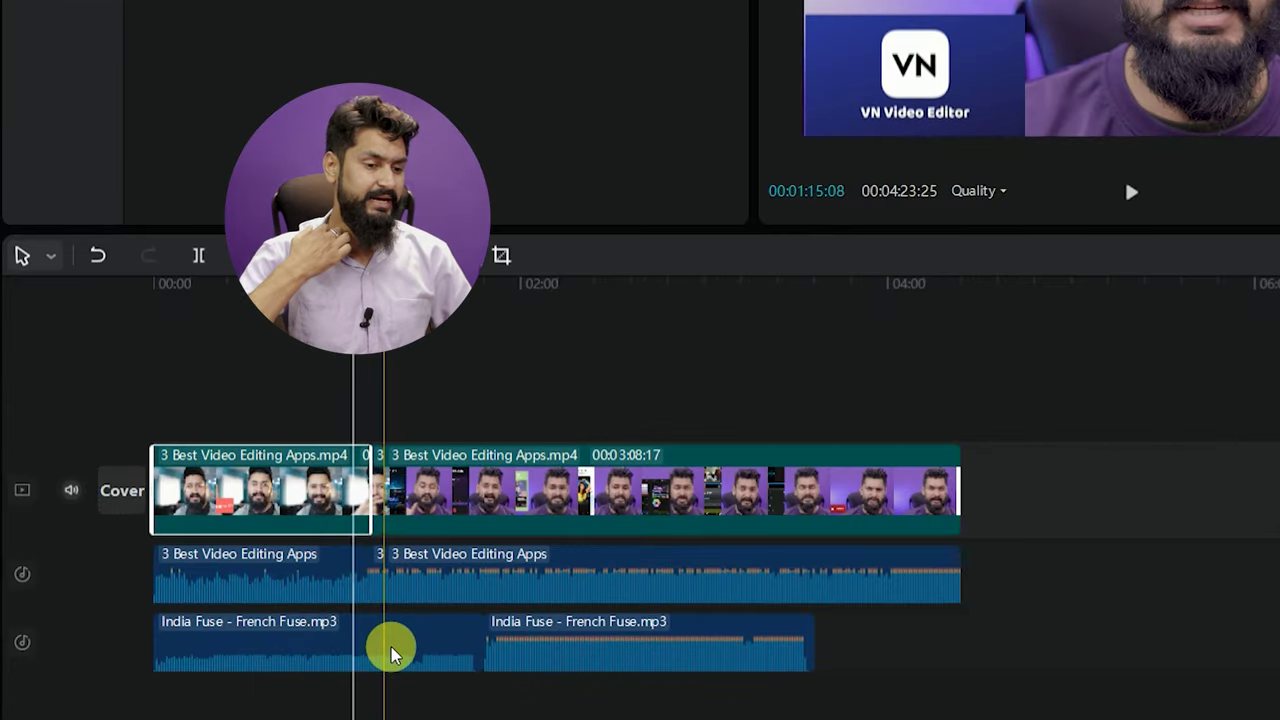
{"action": "left_click", "coordinate": [390, 652]}
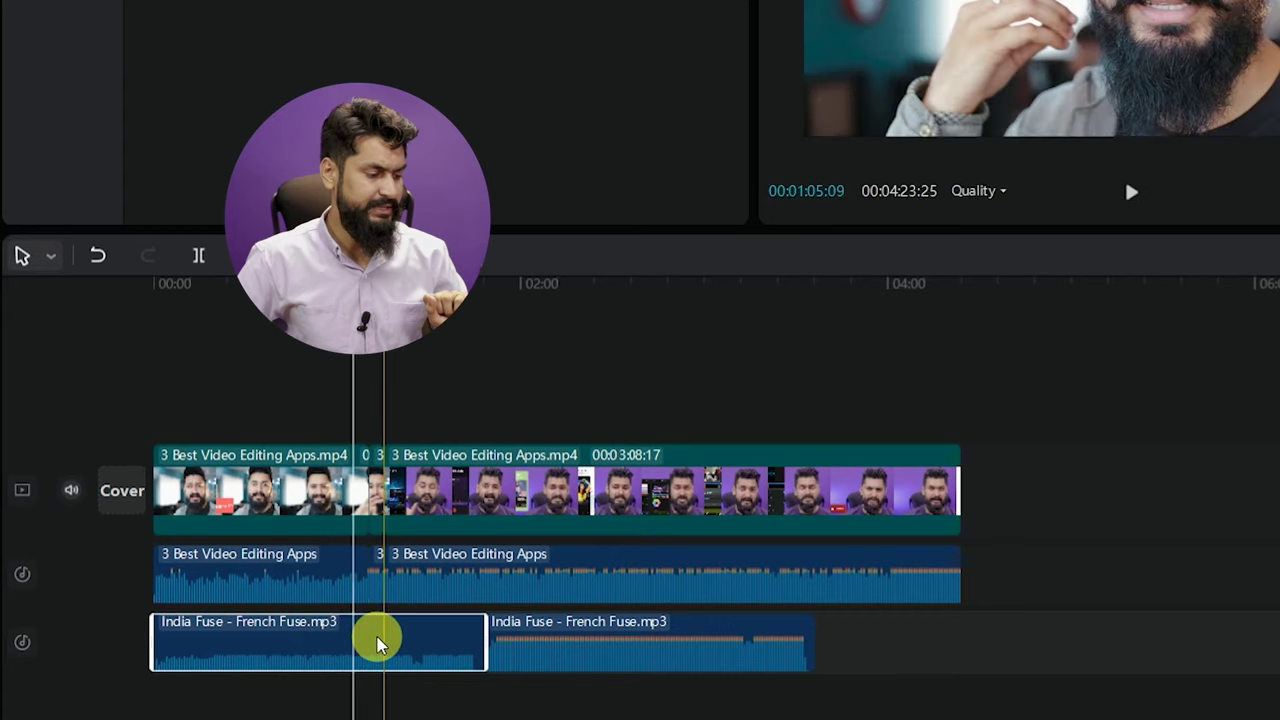
{"action": "left_click", "coordinate": [310, 583]}
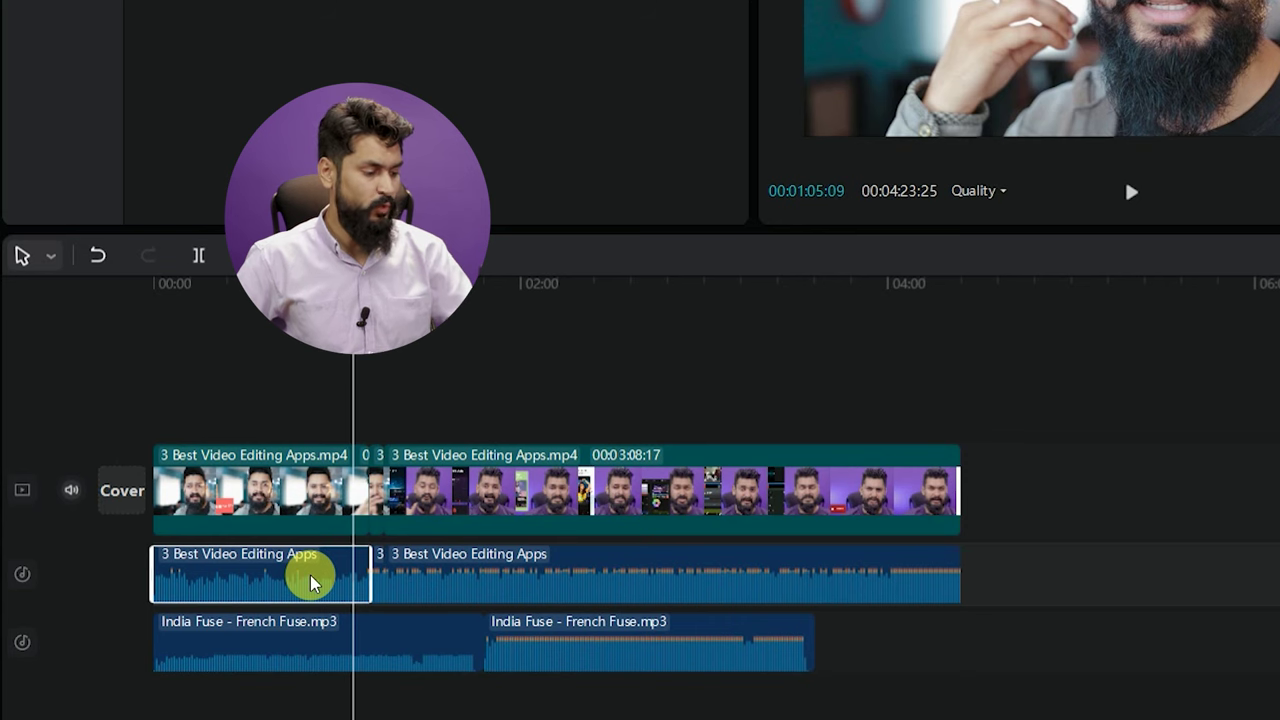
{"action": "left_click", "coordinate": [329, 634]}
{"action": "left_click", "coordinate": [330, 585]}
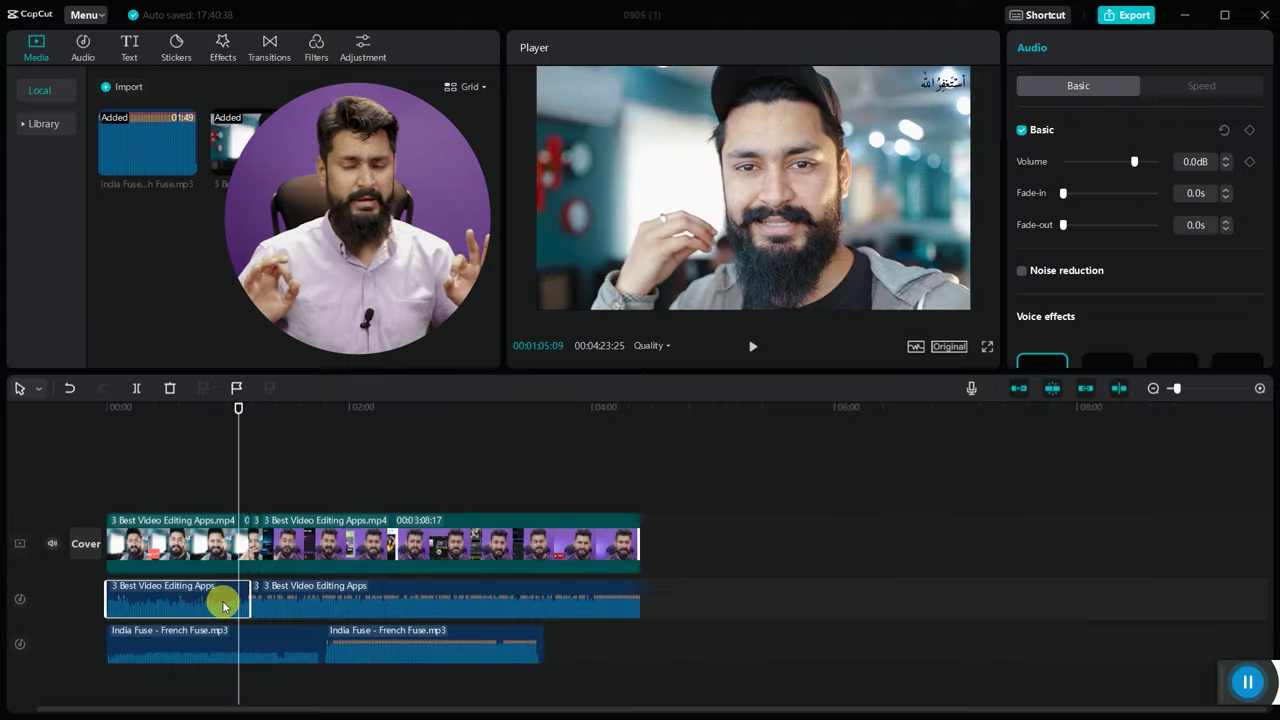
{"action": "left_click", "coordinate": [212, 603]}
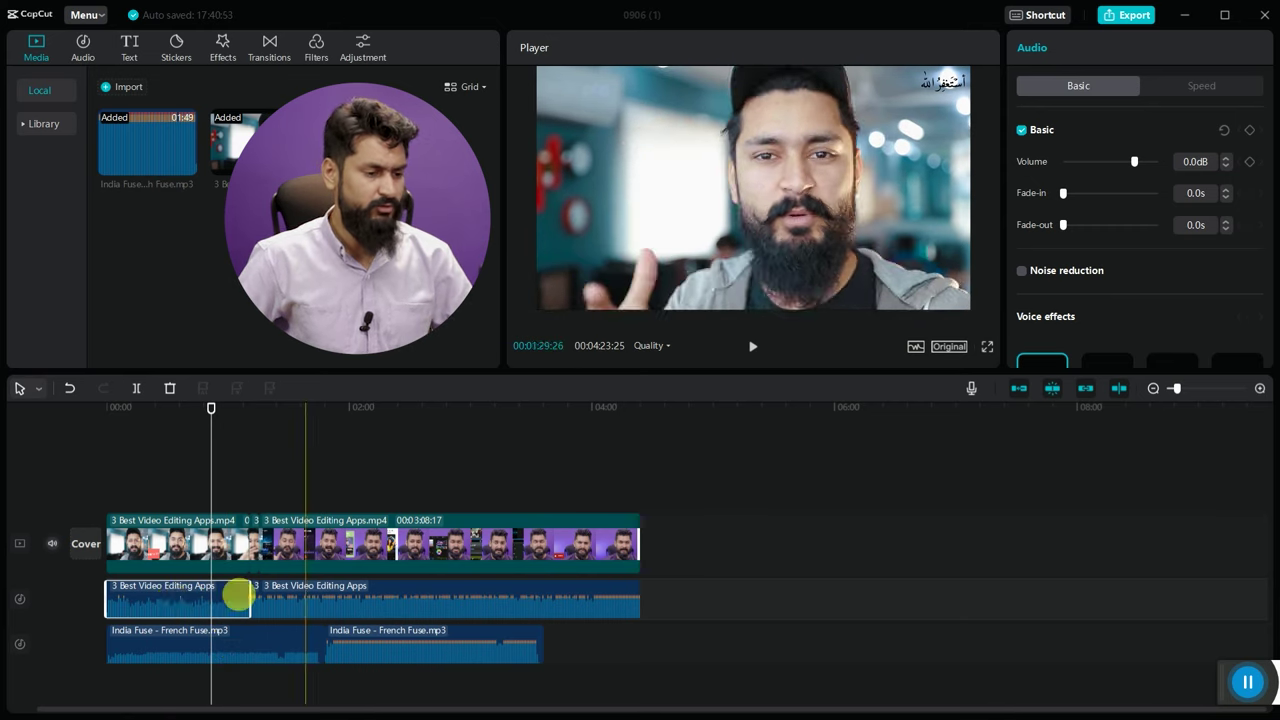
{"action": "left_click", "coordinate": [217, 657]}
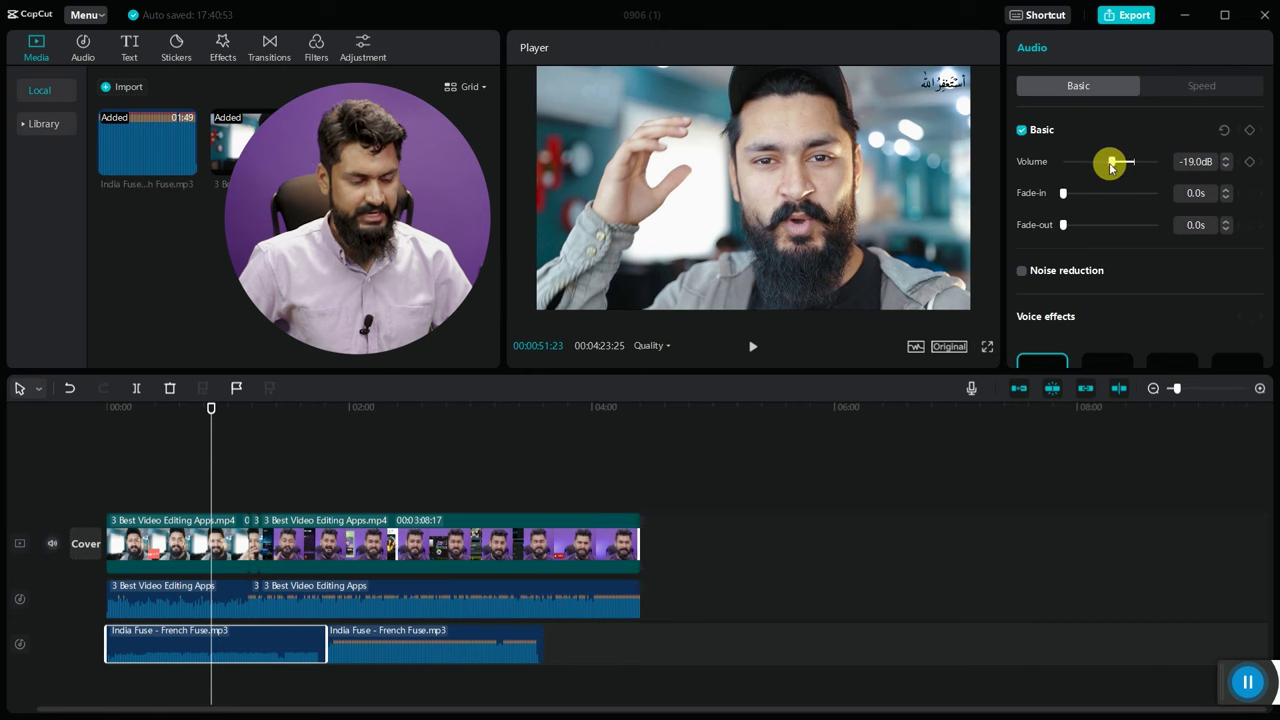
- Lower the volume of the second India Fuse clip to -16.2 dB
{"action": "left_click", "coordinate": [405, 655]}
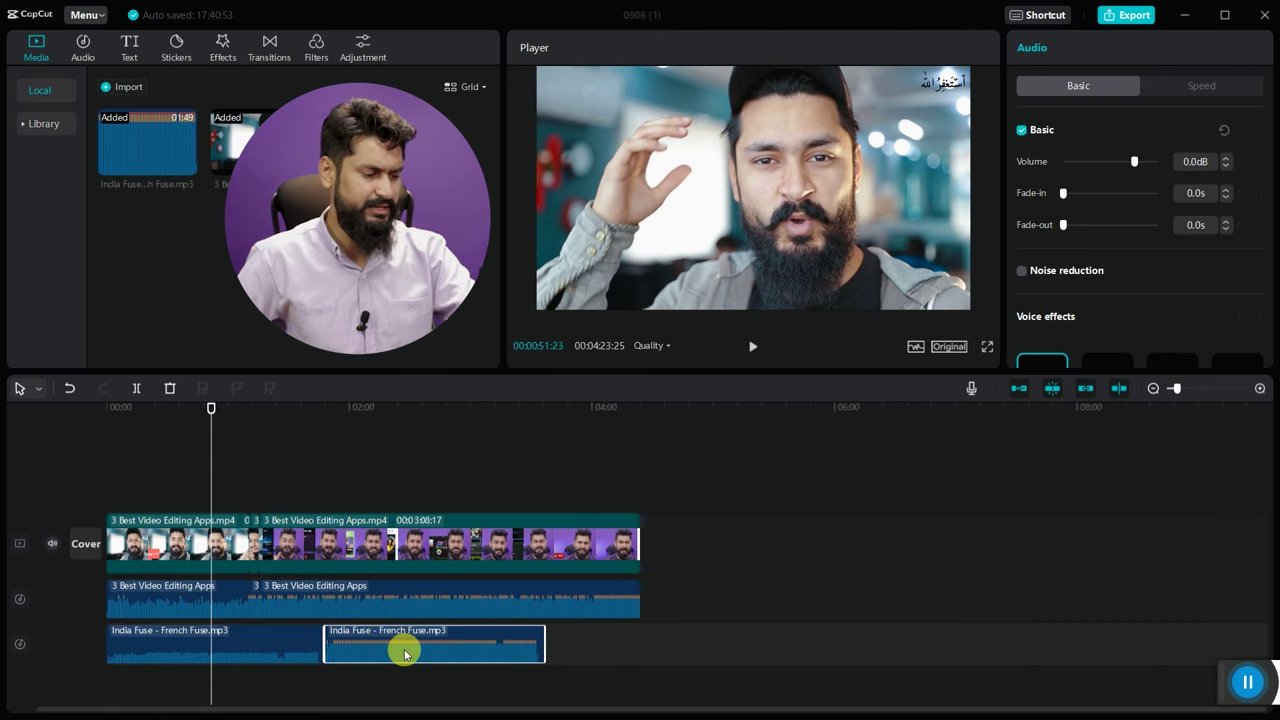
{"action": "left_click", "coordinate": [392, 495]}
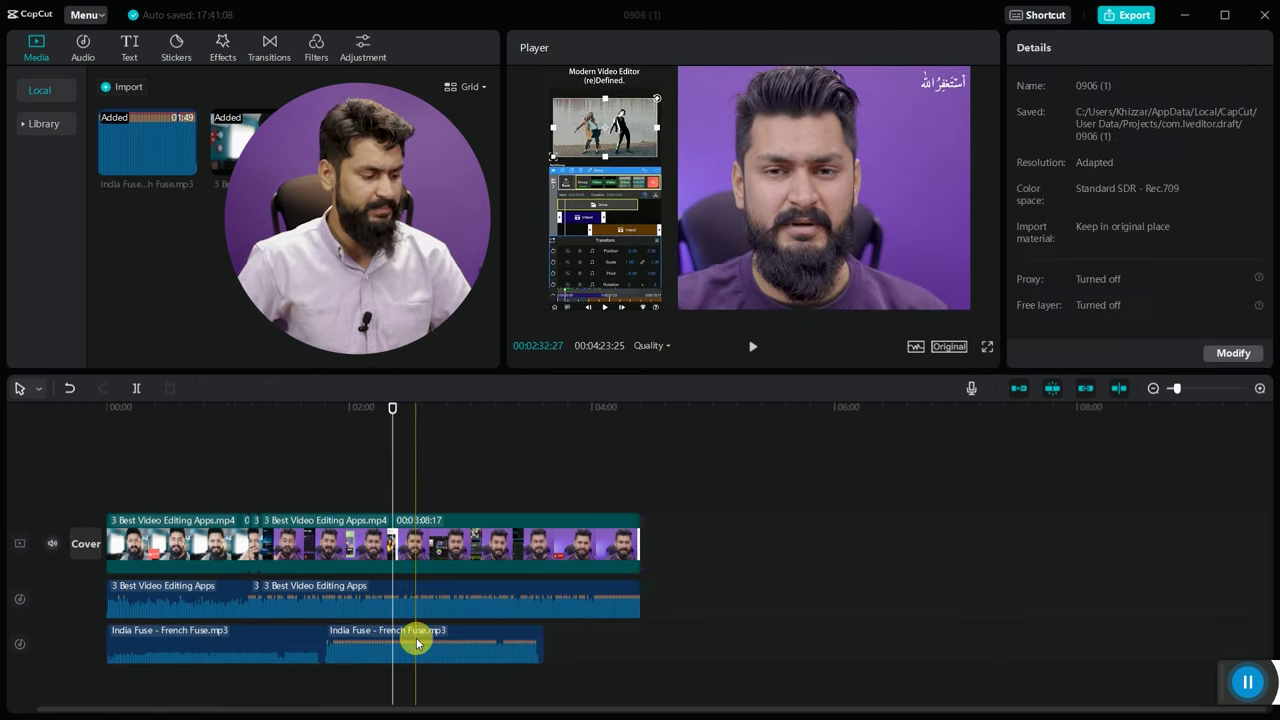
{"action": "left_click", "coordinate": [417, 643]}
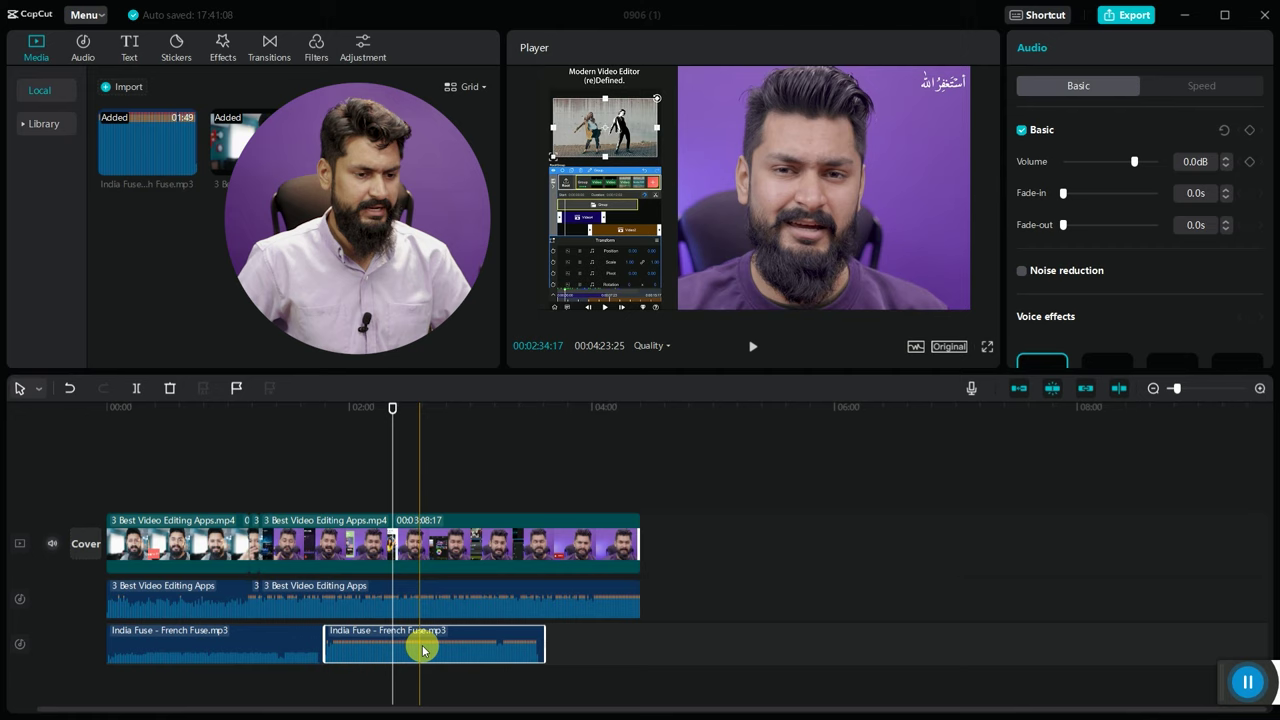
{"action": "left_click", "coordinate": [296, 628]}
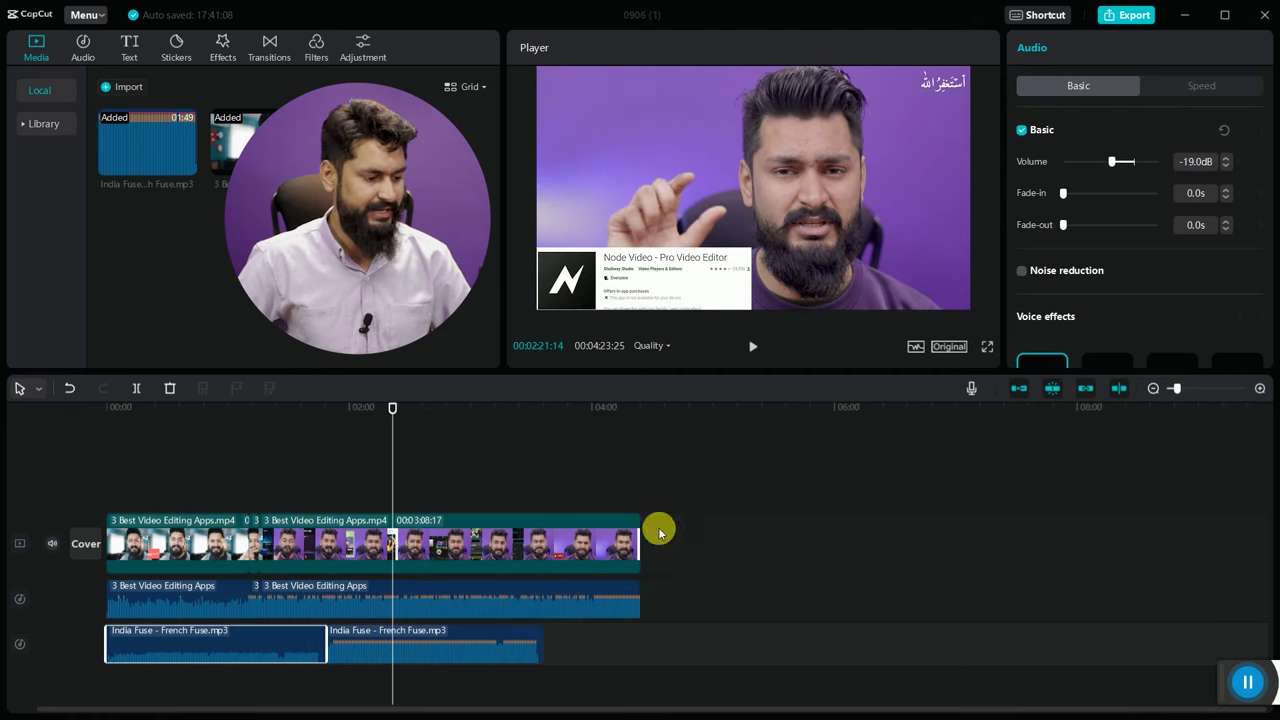
{"action": "left_click", "coordinate": [426, 666]}
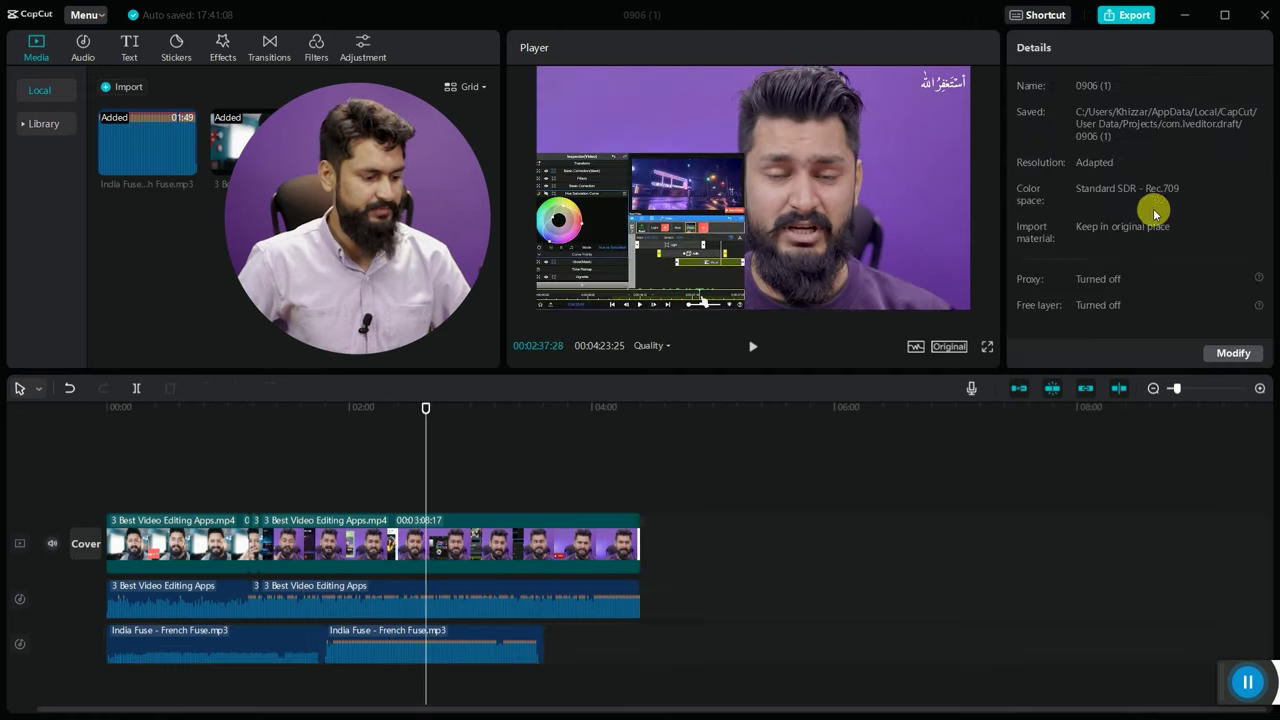
{"action": "left_click", "coordinate": [426, 648]}
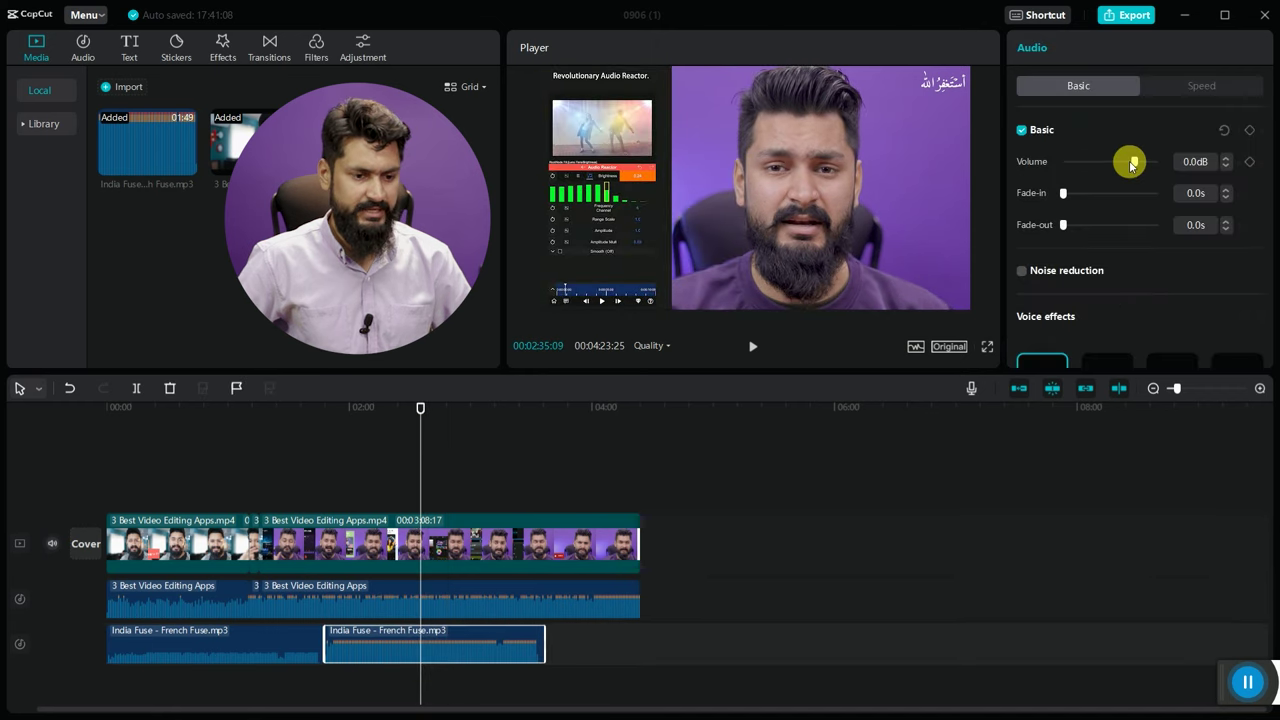
{"action": "key", "text": "ctrl+z"}
- Delete the second India Fuse clip and copy the first one with its reduced volume
{"action": "left_click", "coordinate": [370, 648]}
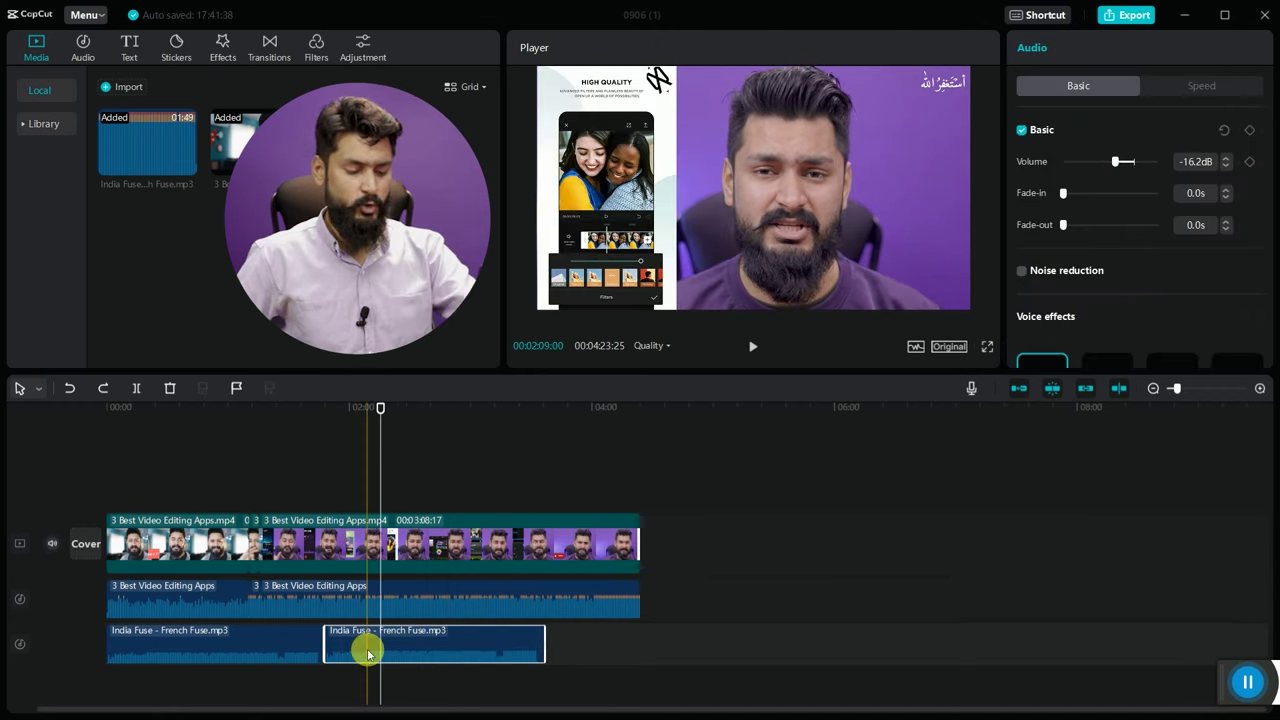
{"action": "key", "text": "Delete"}
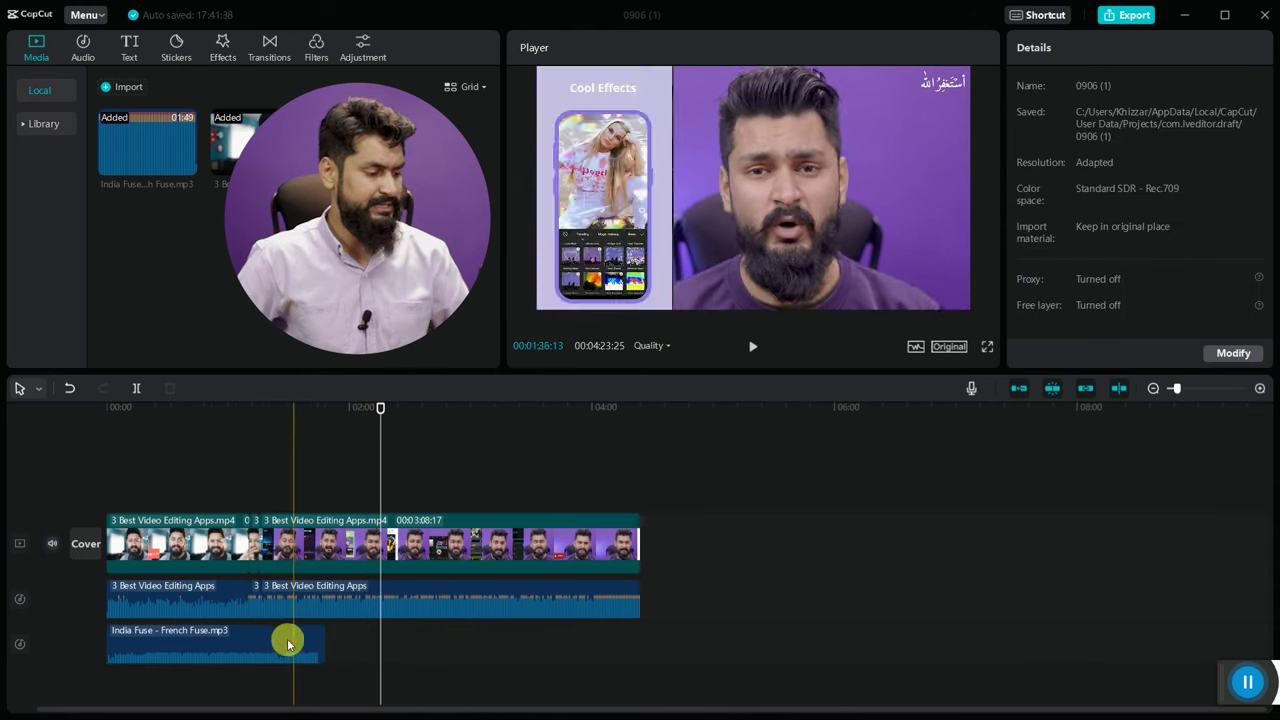
{"action": "left_click", "coordinate": [268, 416]}
{"action": "left_click", "coordinate": [238, 416]}
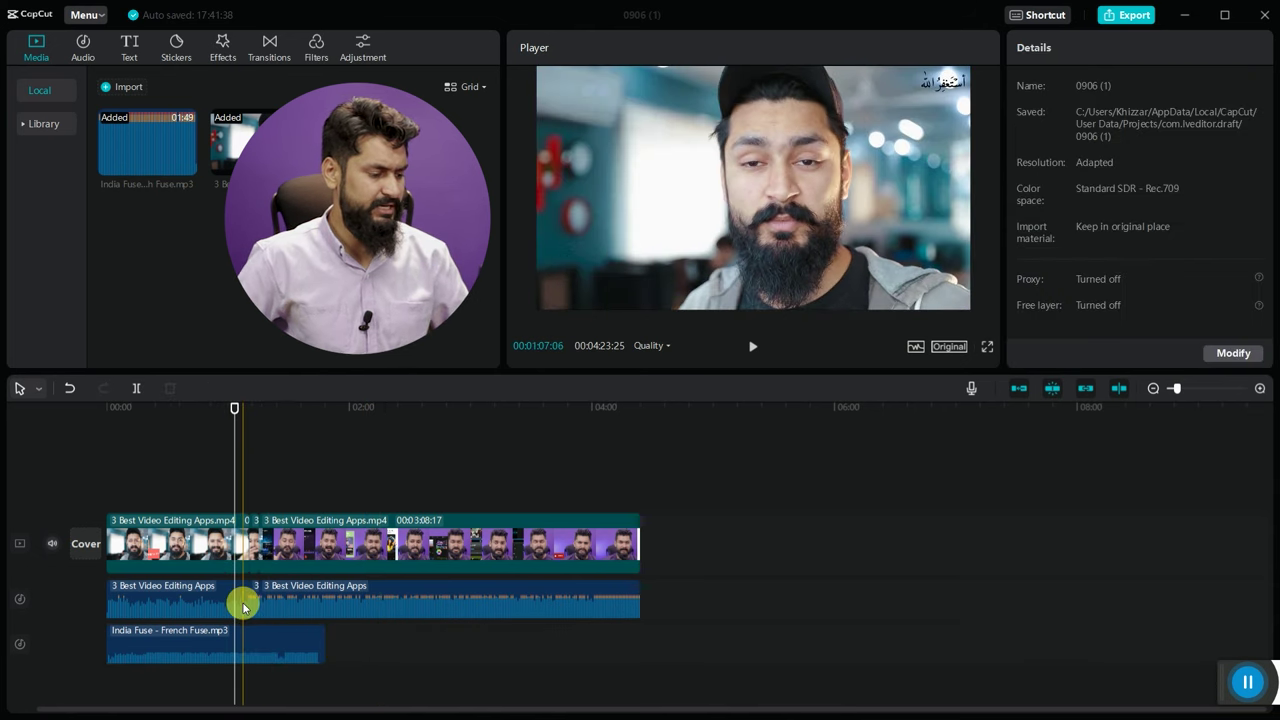
{"action": "left_click", "coordinate": [255, 645]}
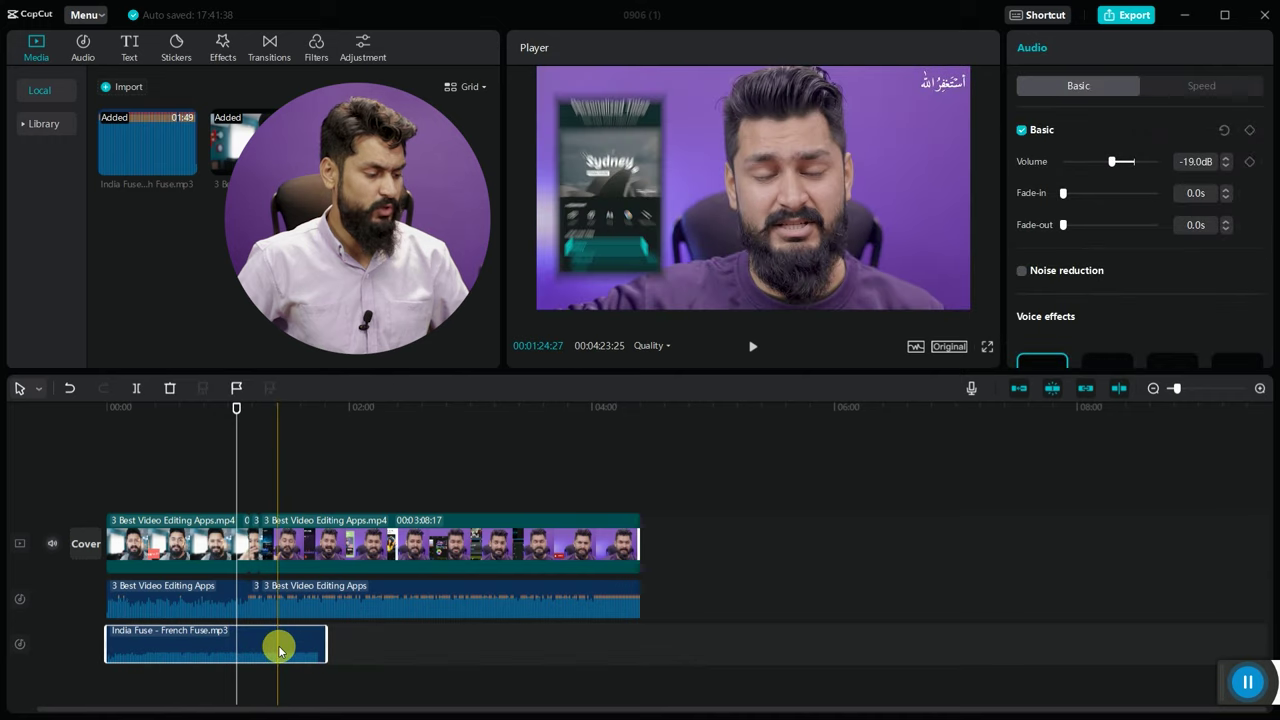
{"action": "right_click", "coordinate": [278, 645]}
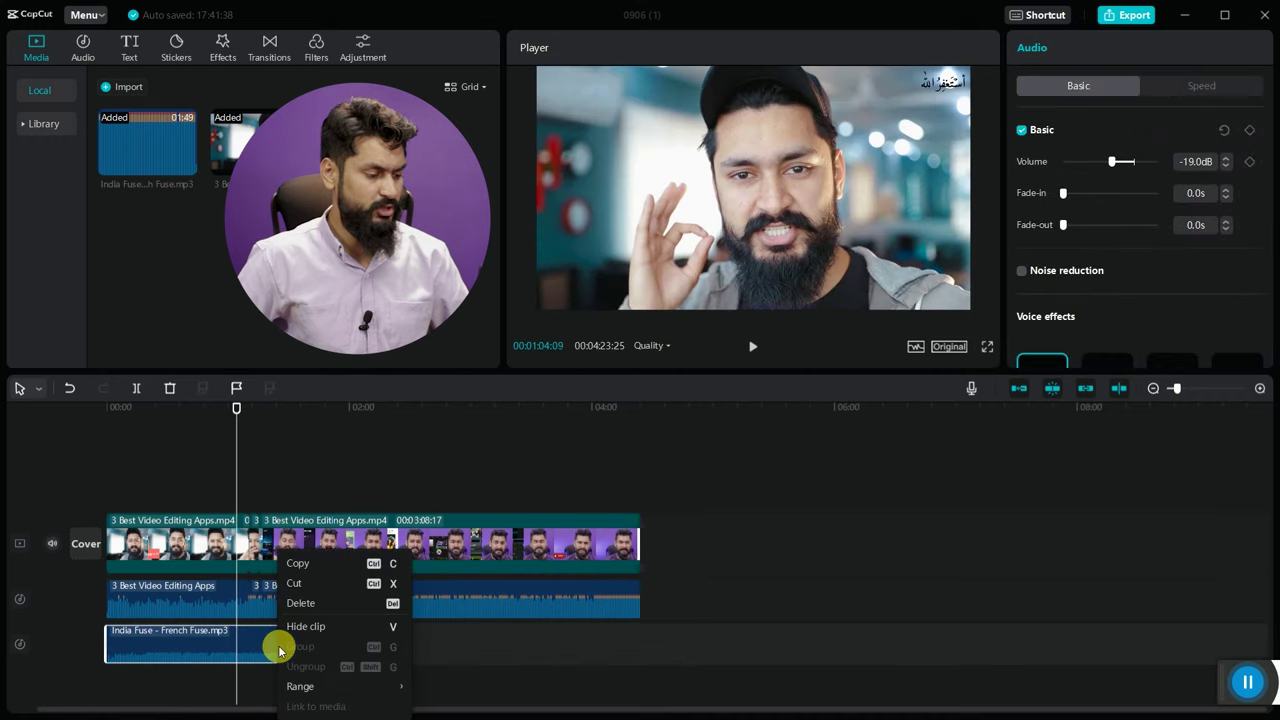
{"action": "left_click", "coordinate": [307, 568]}
- Paste the copied India Fuse clip on a separate track from about 00:01:41, overlapping the first clip's end, and play the join
{"action": "left_click", "coordinate": [337, 411]}
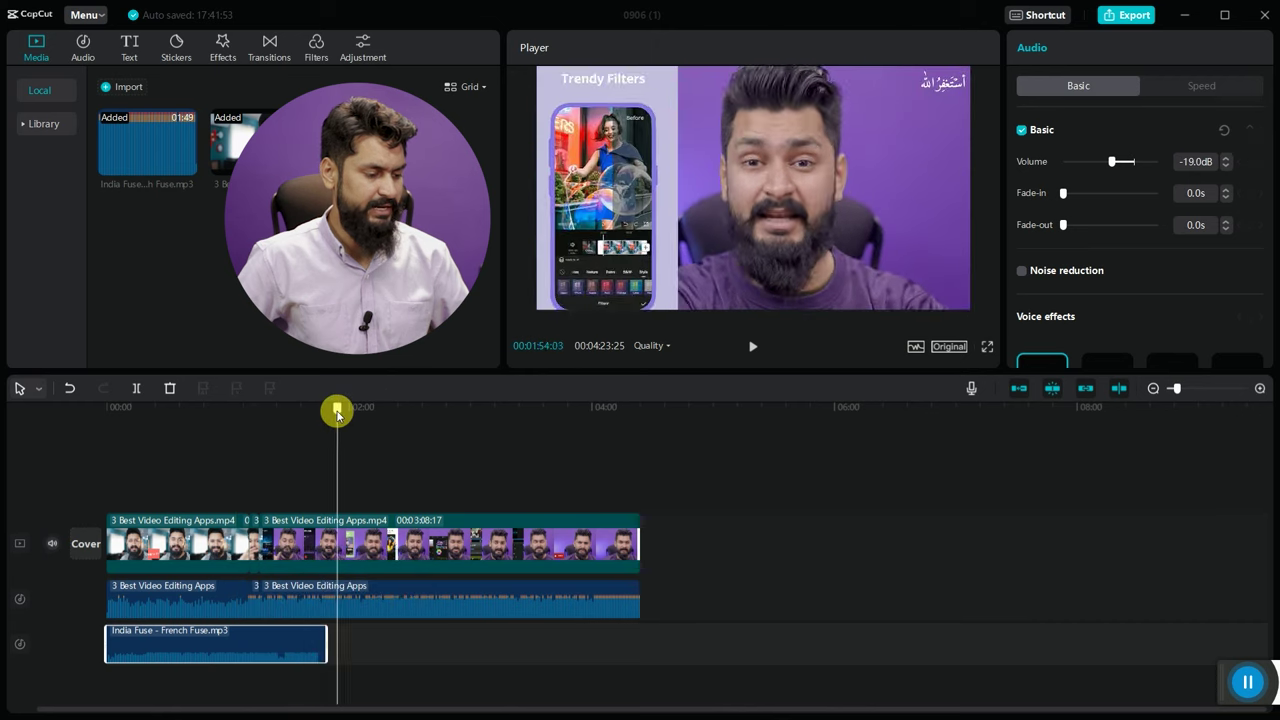
{"action": "right_click", "coordinate": [385, 645]}
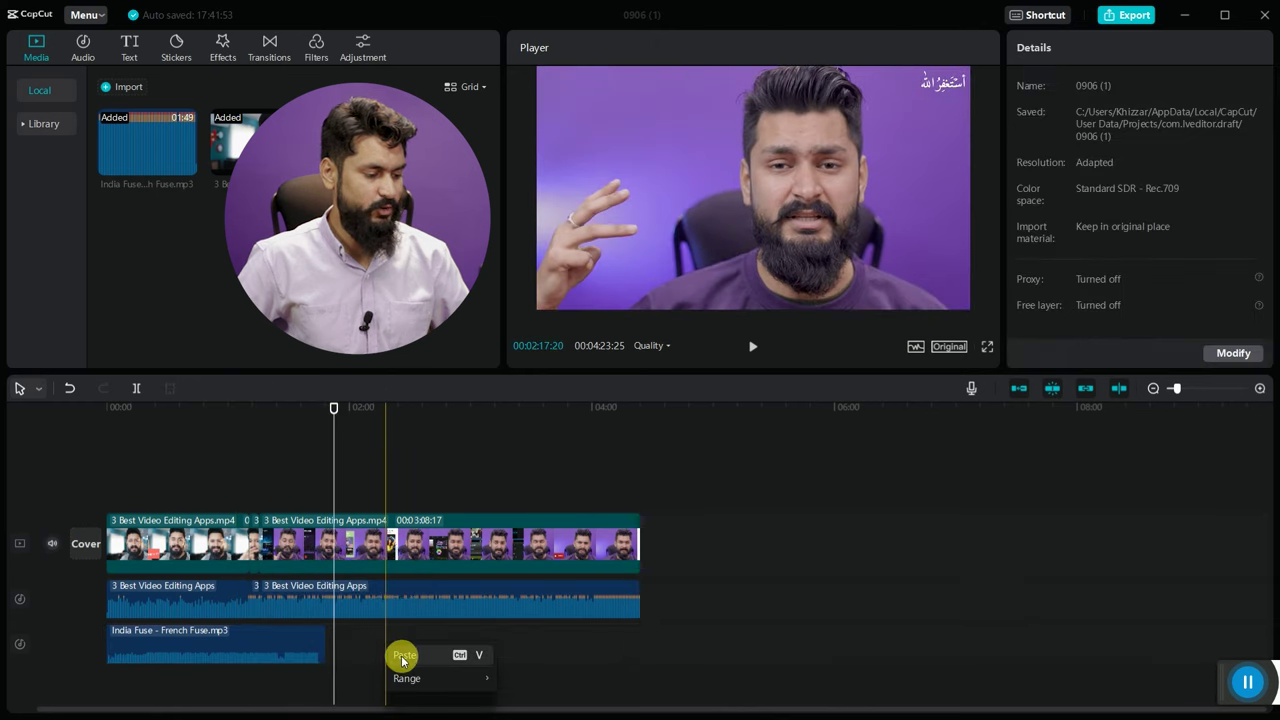
{"action": "left_click", "coordinate": [401, 656]}
{"action": "left_click_drag", "start_coordinate": [423, 646], "coordinate": [359, 648]}
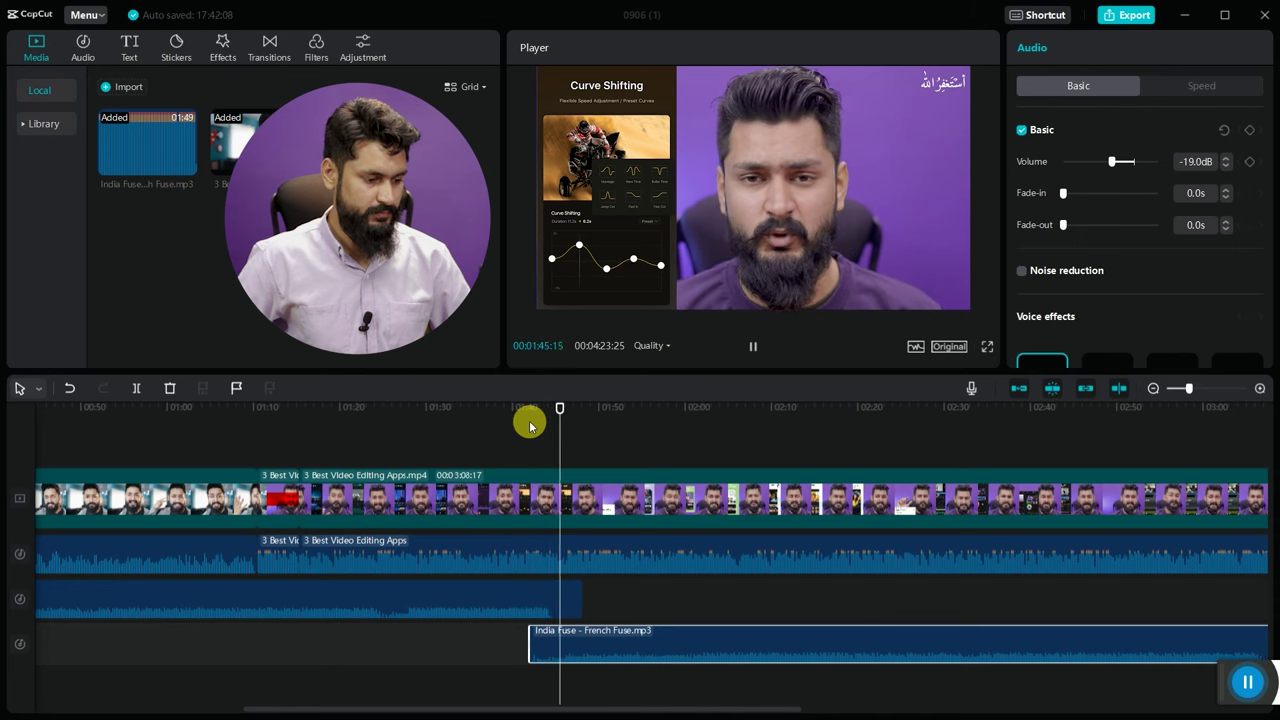
{"action": "key", "text": "space"}
{"action": "left_click", "coordinate": [529, 412]}
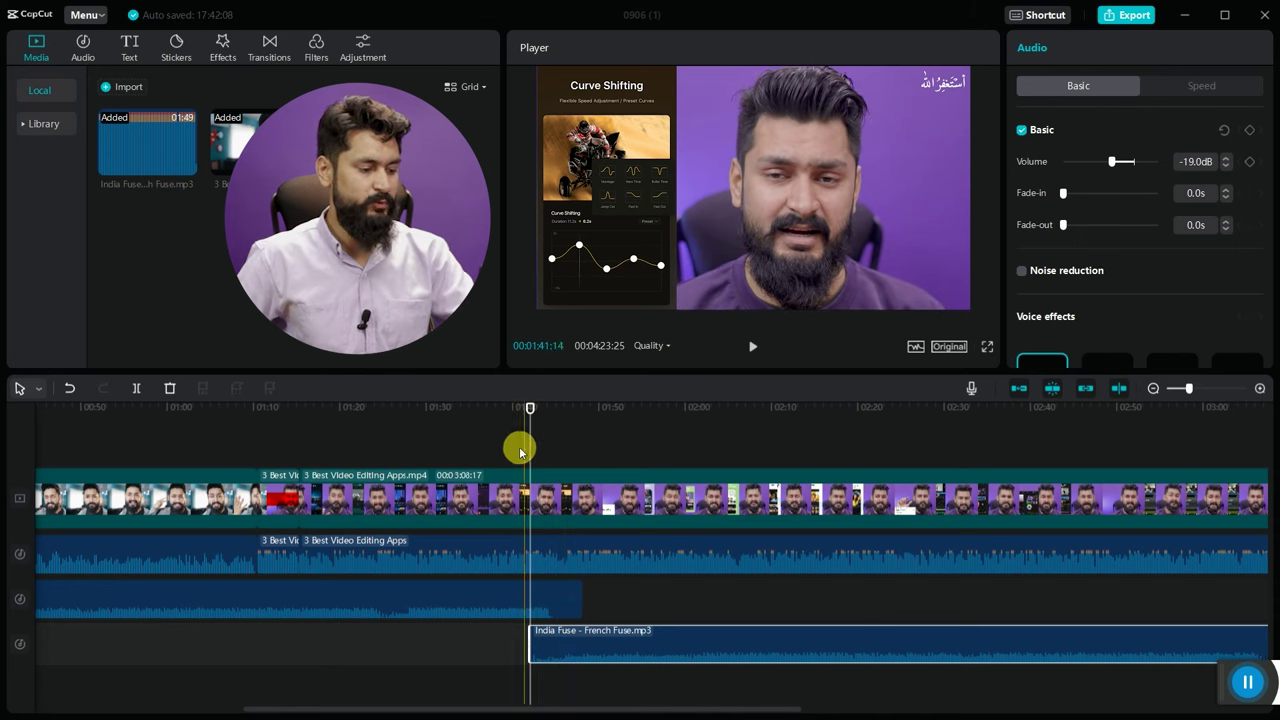
{"action": "scroll", "coordinate": [494, 450], "scroll_direction": "down", "scroll_amount": 6}
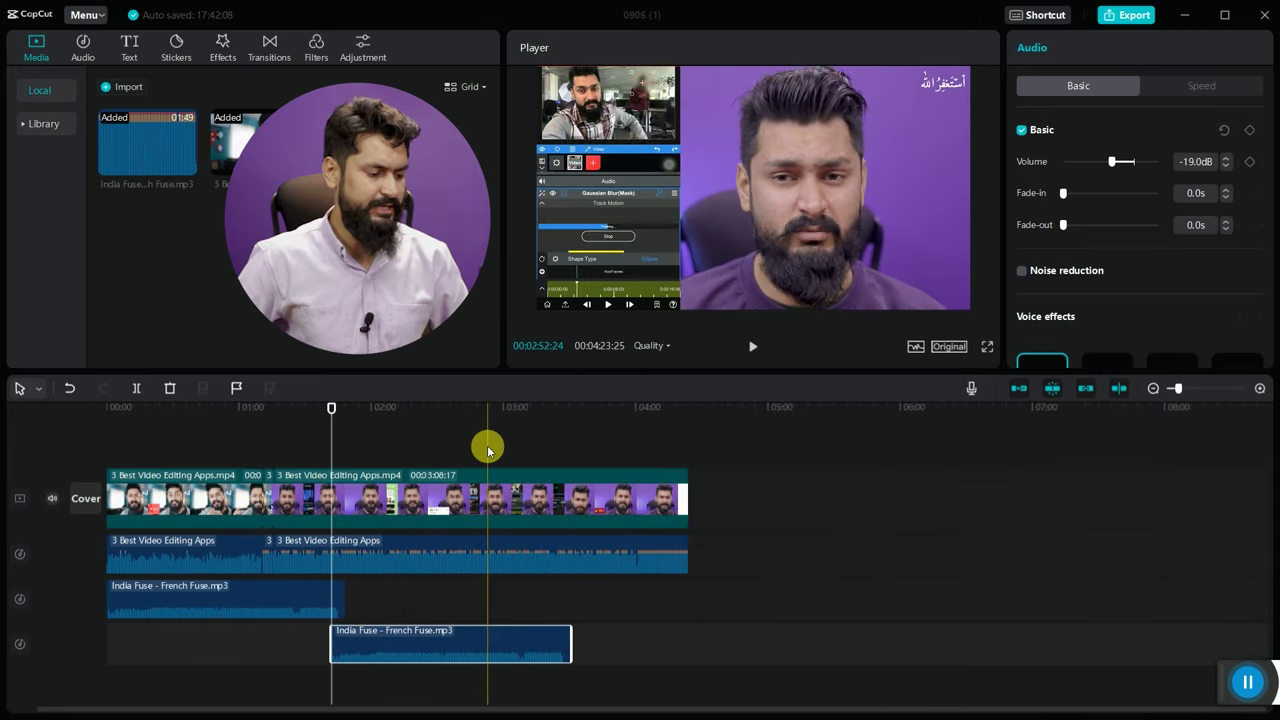
- Try to move the second India Fuse clip earlier on the timeline, and undo the move
{"action": "left_click_drag", "start_coordinate": [432, 647], "coordinate": [397, 632]}
{"action": "key", "text": "ctrl+z"}
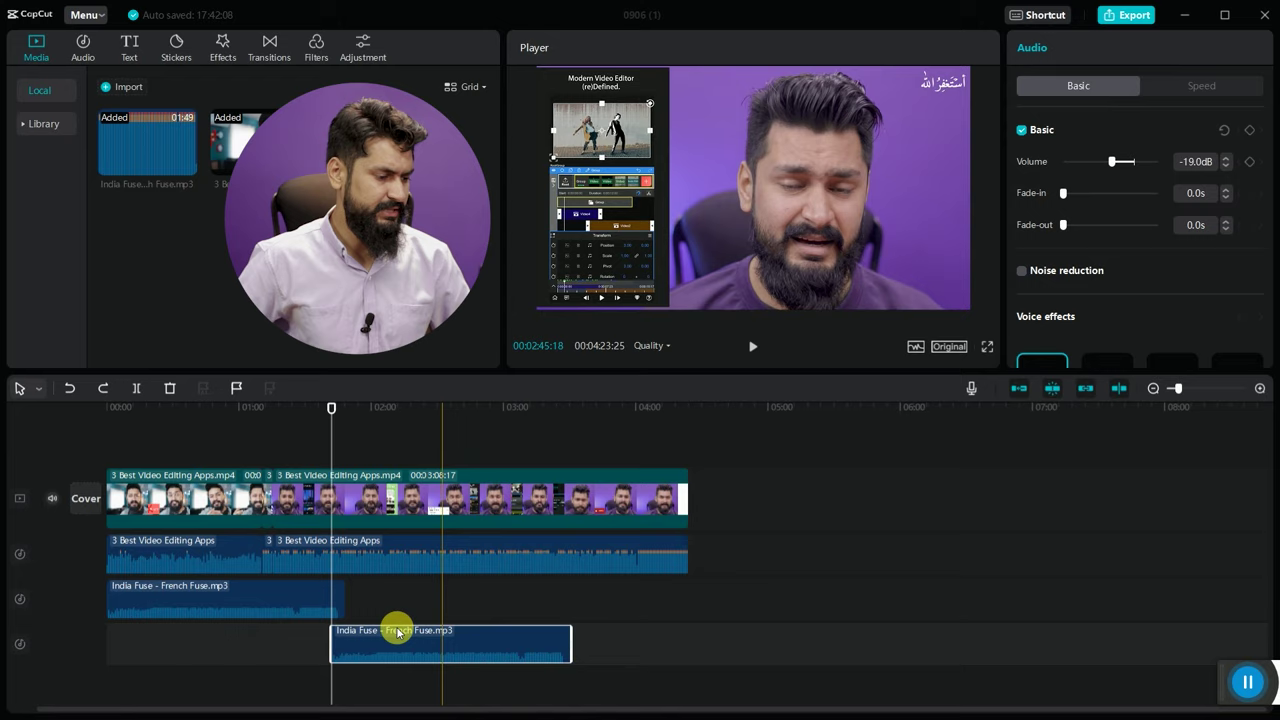
{"action": "left_click", "coordinate": [275, 428]}
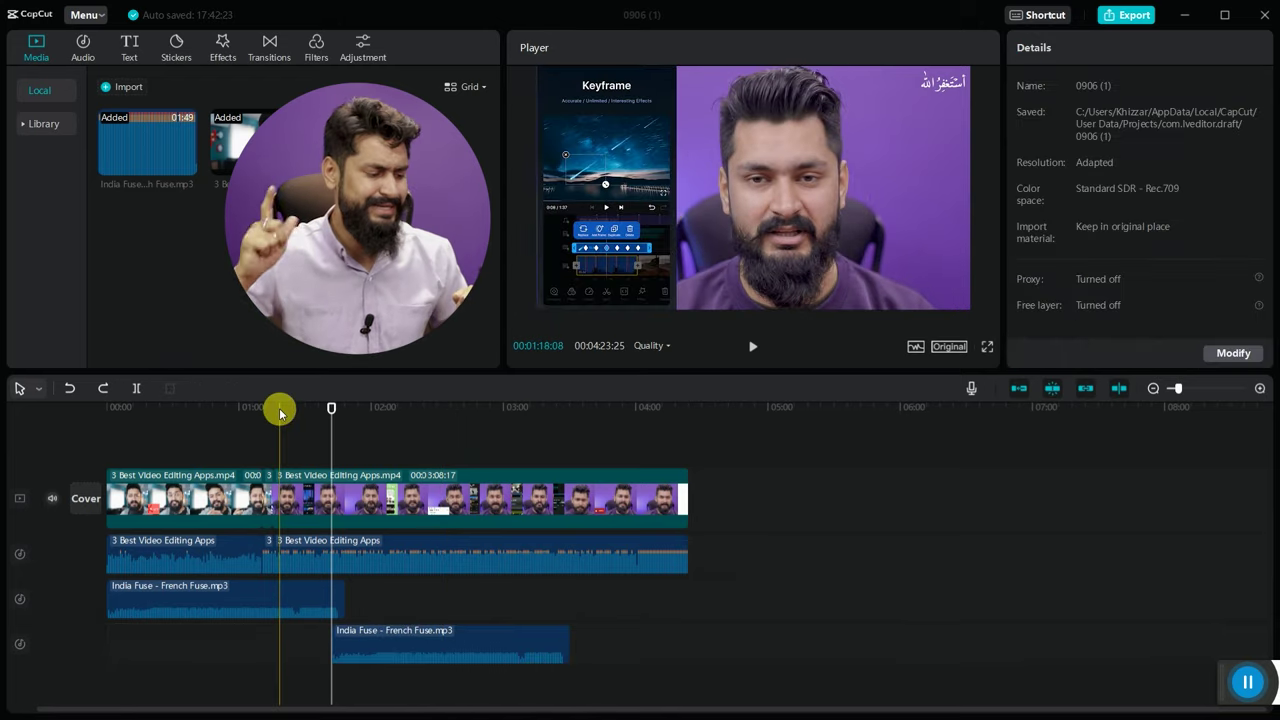
- Preview the Default text and add it on a track above the video, spanning about 00:38 to 01:01
{"action": "left_click", "coordinate": [241, 408]}
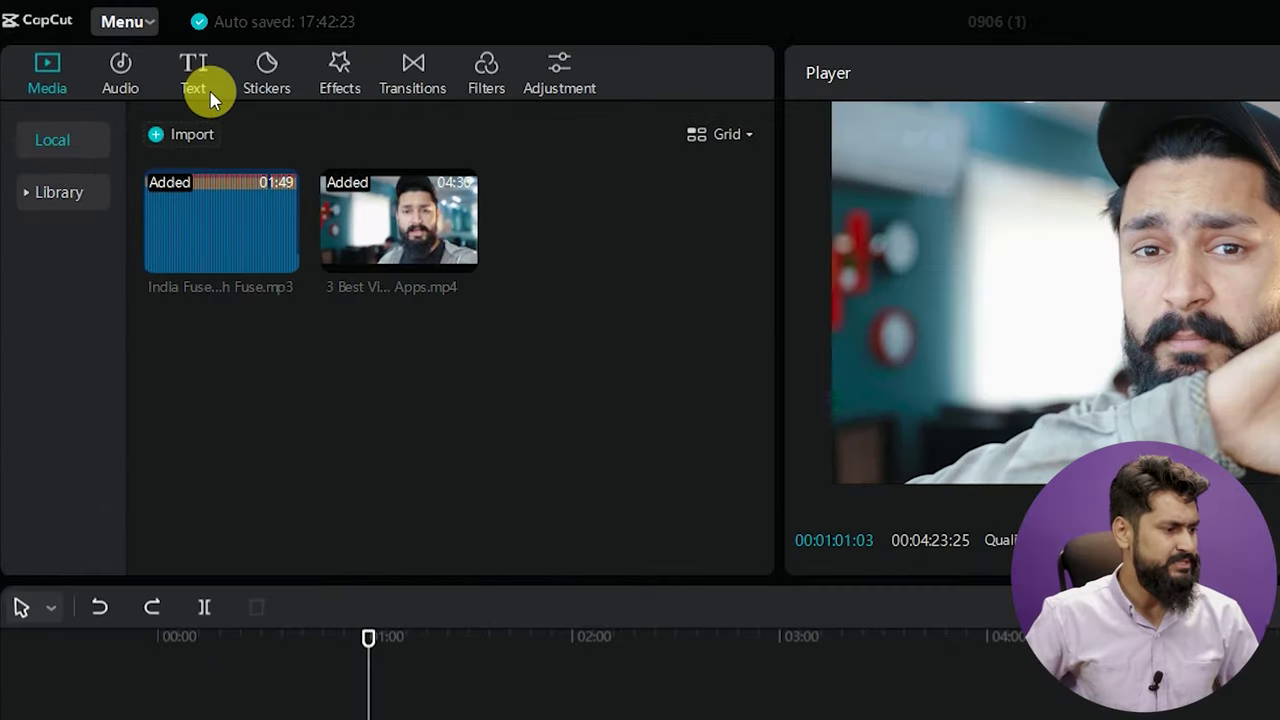
{"action": "left_click", "coordinate": [200, 88]}
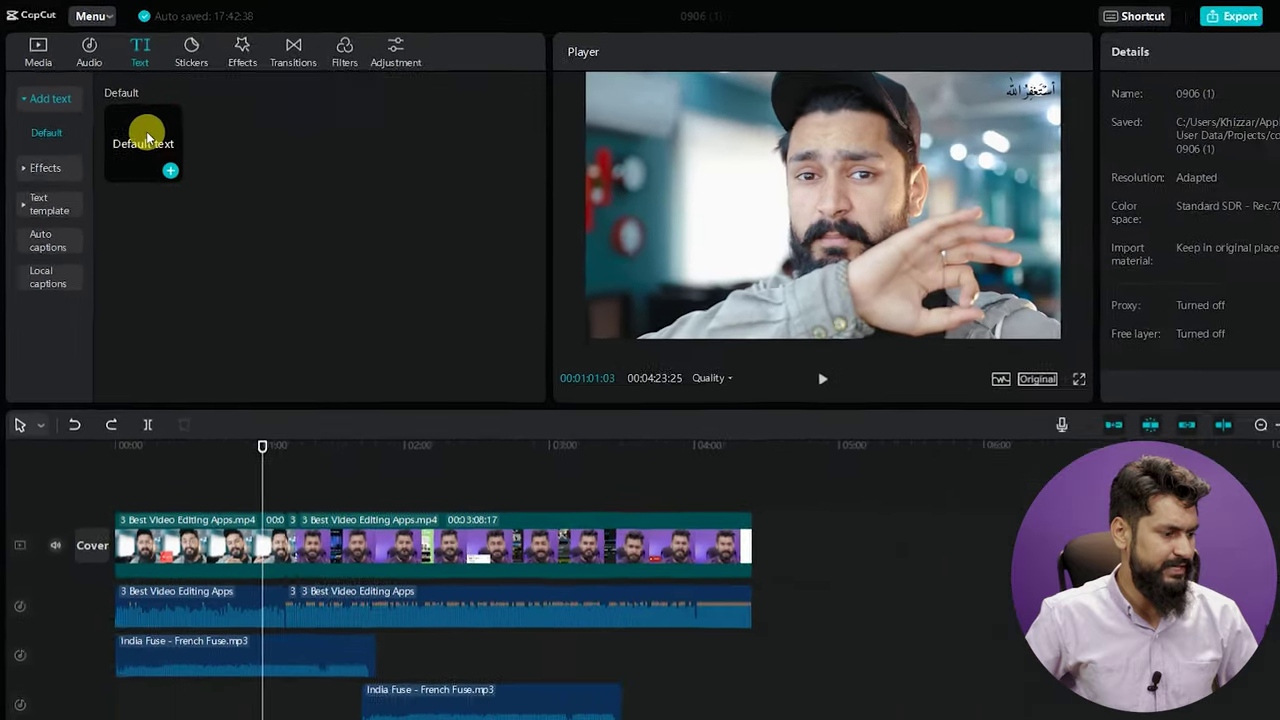
{"action": "left_click", "coordinate": [176, 186]}
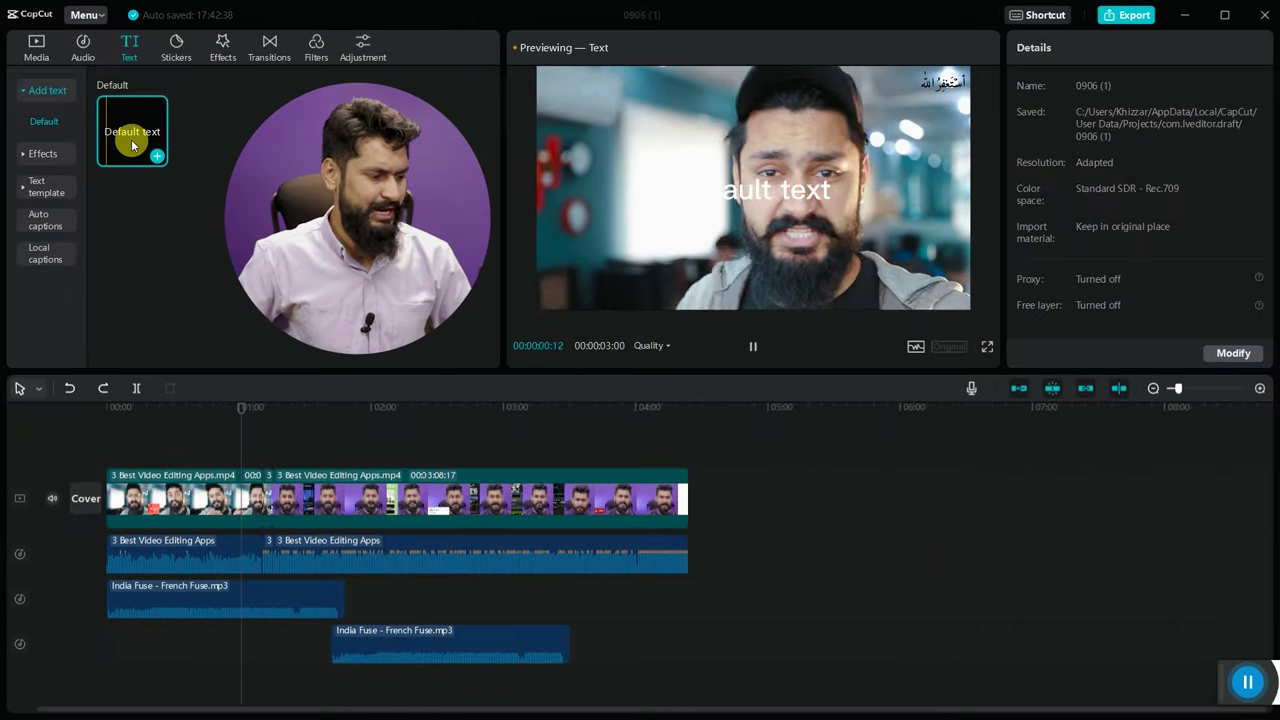
{"action": "key", "text": "space"}
{"action": "left_click_drag", "start_coordinate": [123, 115], "coordinate": [190, 462]}
{"action": "left_click", "coordinate": [225, 466]}
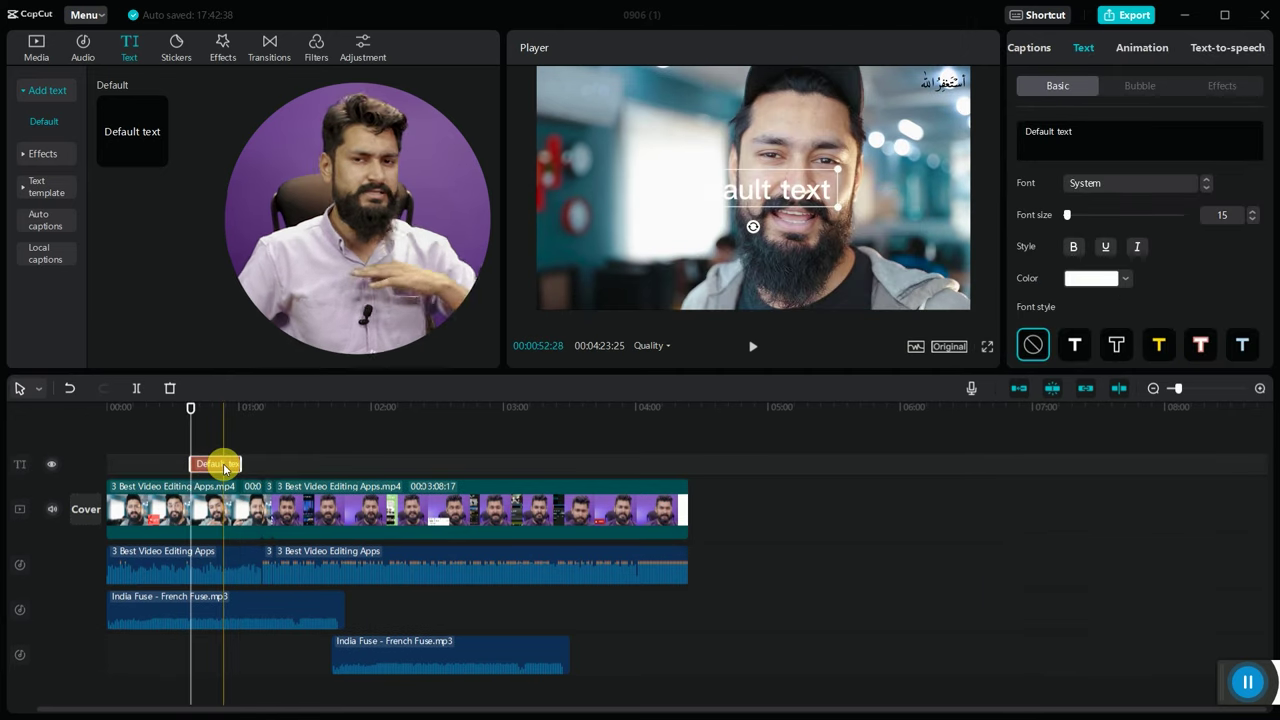
- Look through the text settings, try the black-outlined and white-outlined font styles on the default text, and clear the style
{"action": "scroll", "coordinate": [1235, 240], "scroll_direction": "down", "scroll_amount": 5}
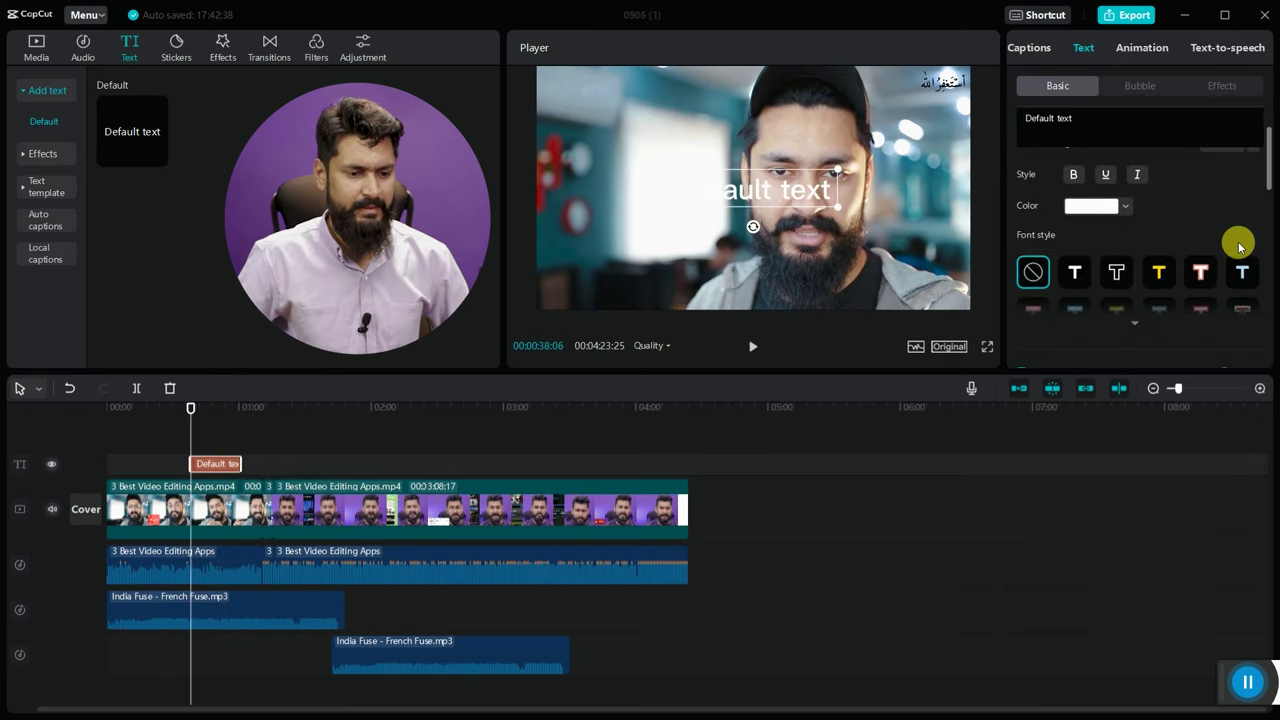
{"action": "scroll", "coordinate": [1150, 195], "scroll_direction": "up", "scroll_amount": 8}
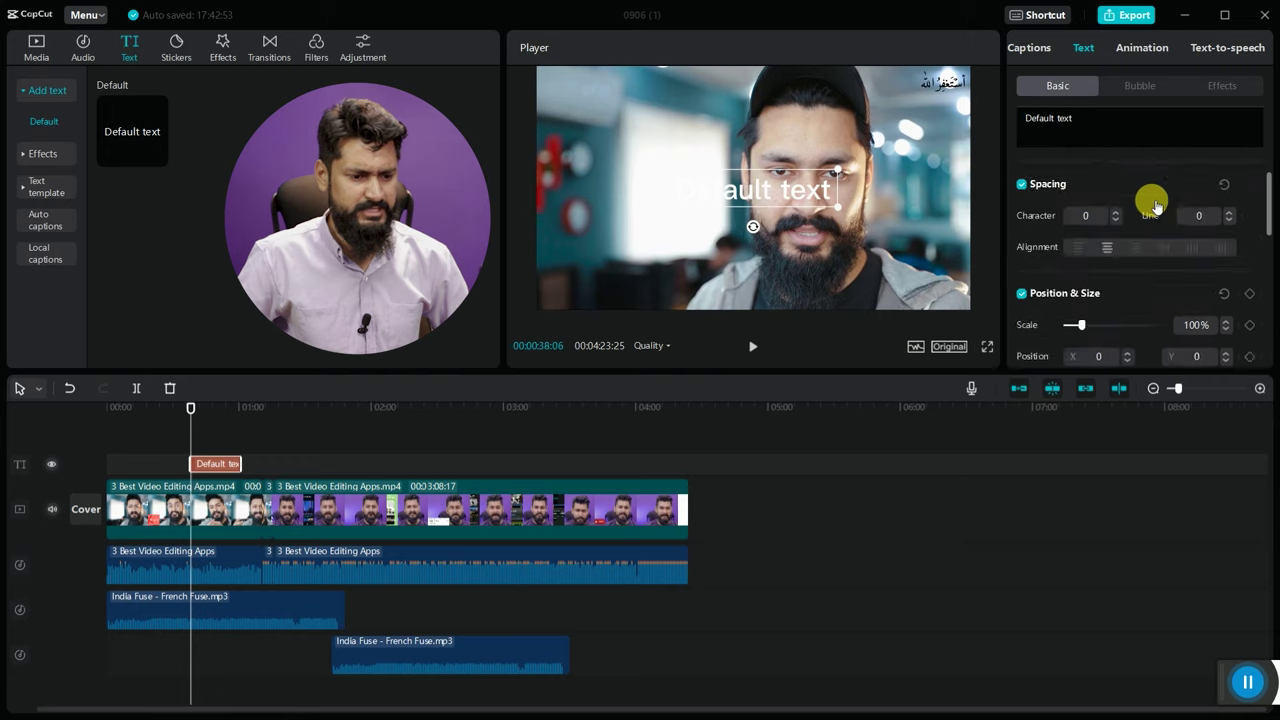
{"action": "left_click", "coordinate": [1075, 337]}
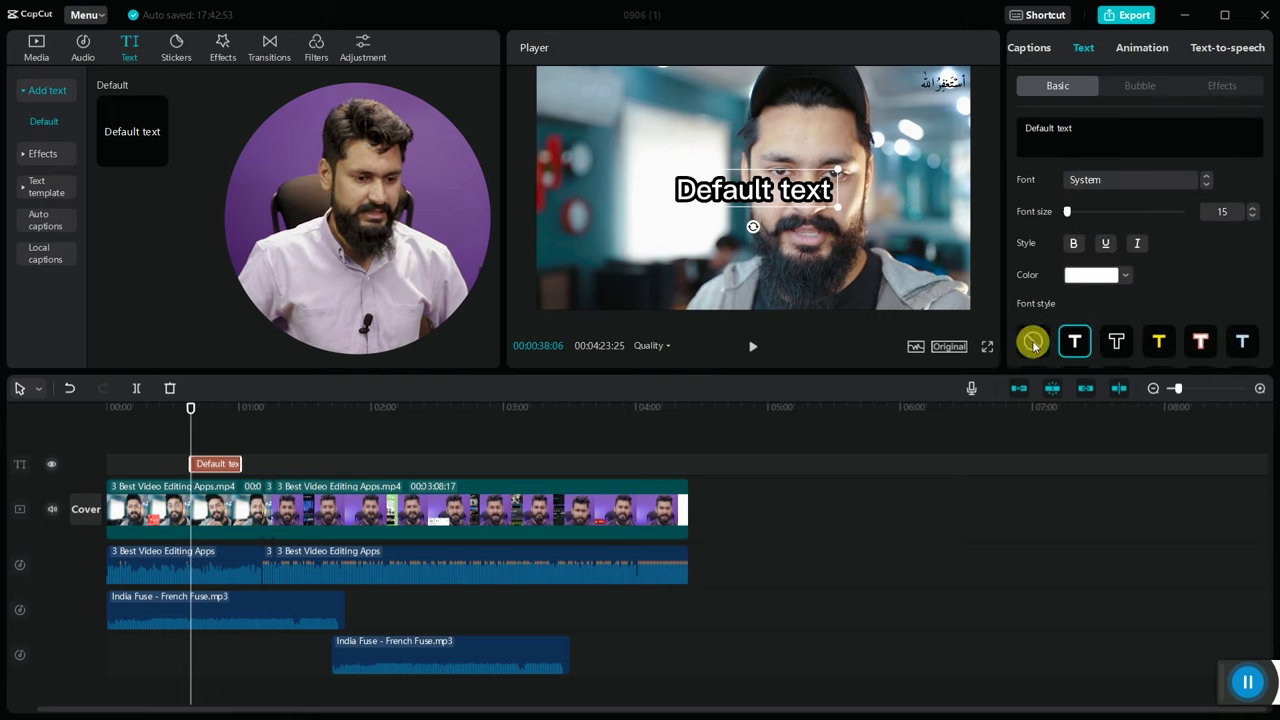
{"action": "left_click", "coordinate": [1119, 342]}
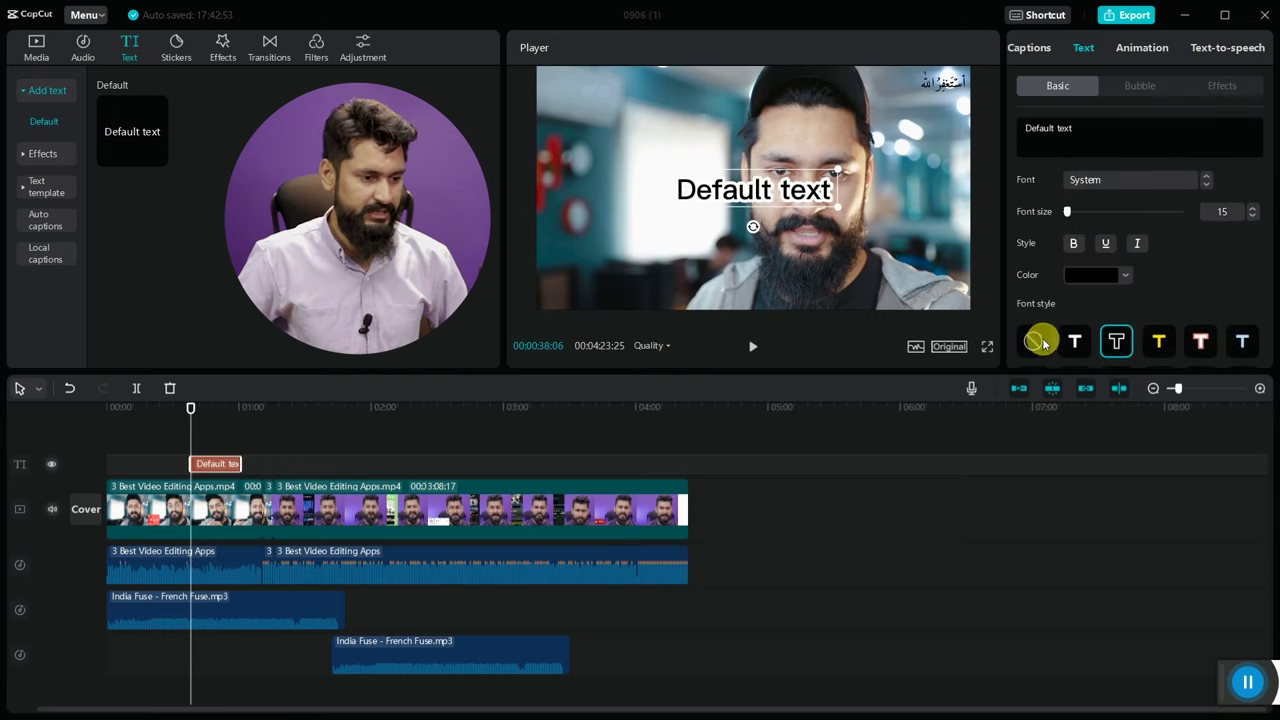
{"action": "left_click", "coordinate": [1036, 341]}
- Move the default text to the lower left of the video frame, try the pink-outlined font style, and clear it
{"action": "left_click_drag", "start_coordinate": [766, 192], "coordinate": [684, 292]}
{"action": "left_click", "coordinate": [1202, 343]}
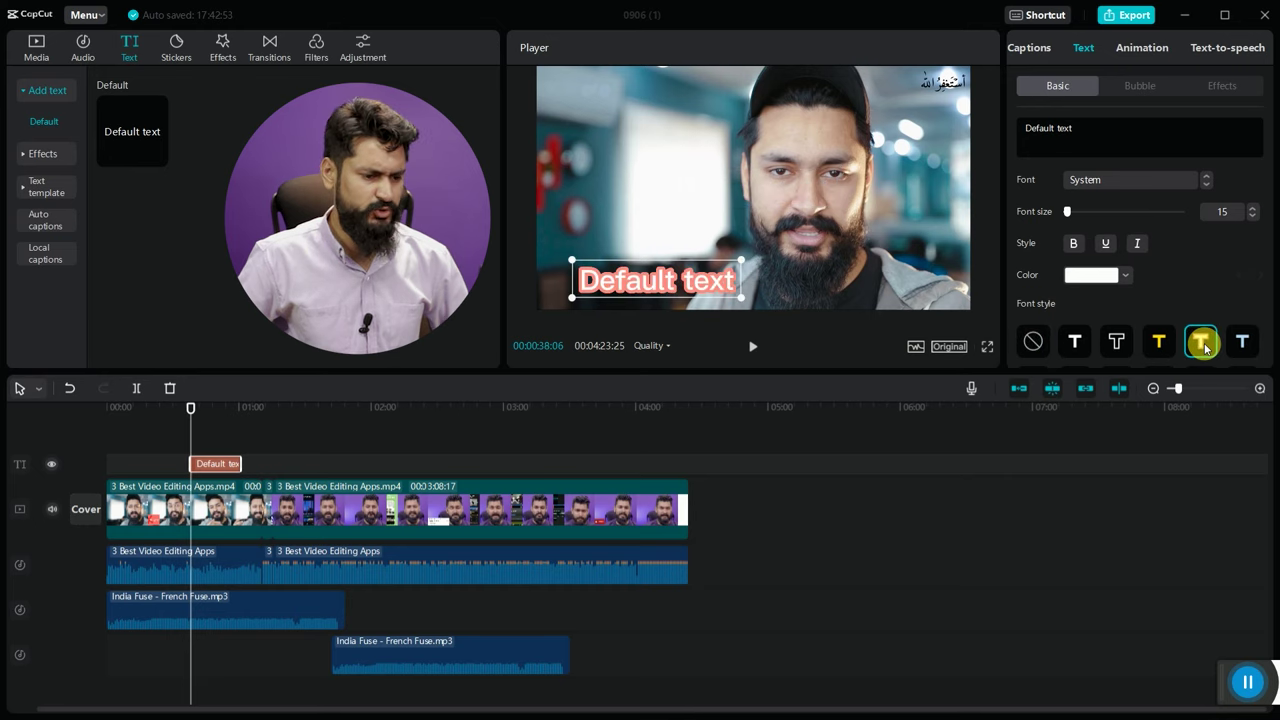
{"action": "left_click", "coordinate": [1036, 342]}
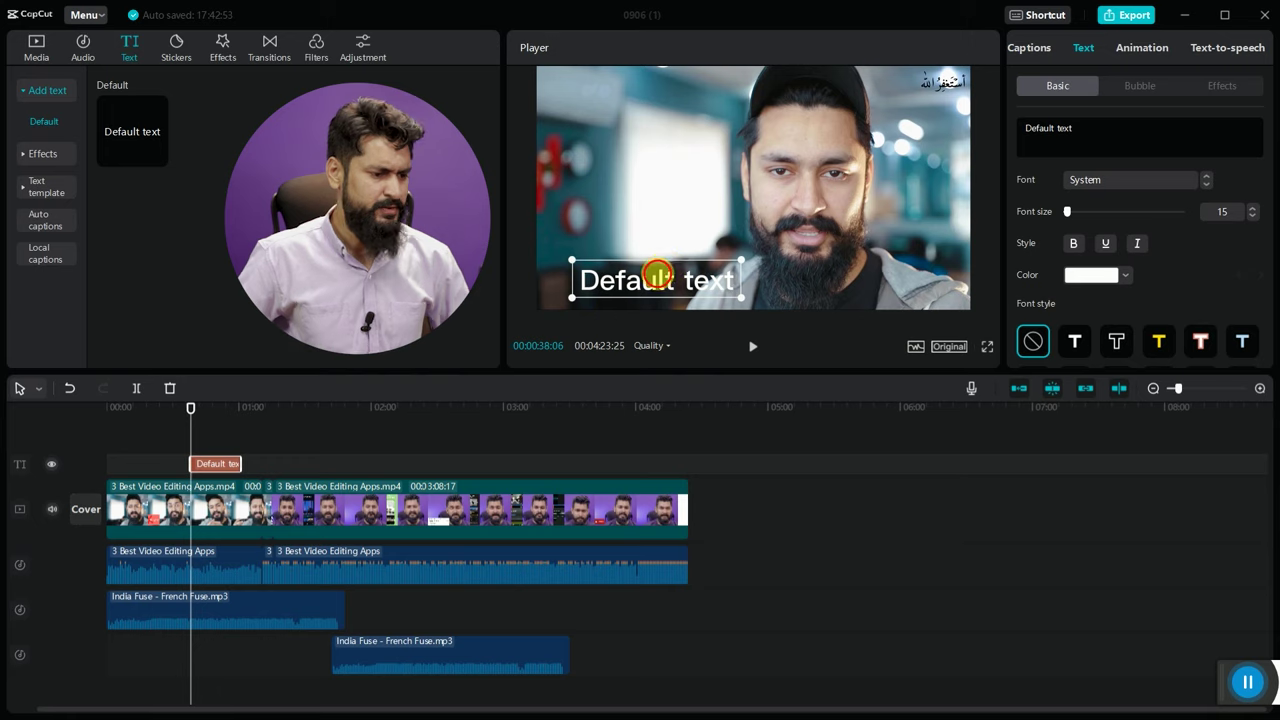
- Change the default text's wording to "like my video" and set its font to Gambol
{"action": "double_click", "coordinate": [657, 275]}
{"action": "type", "text": "like my video"}
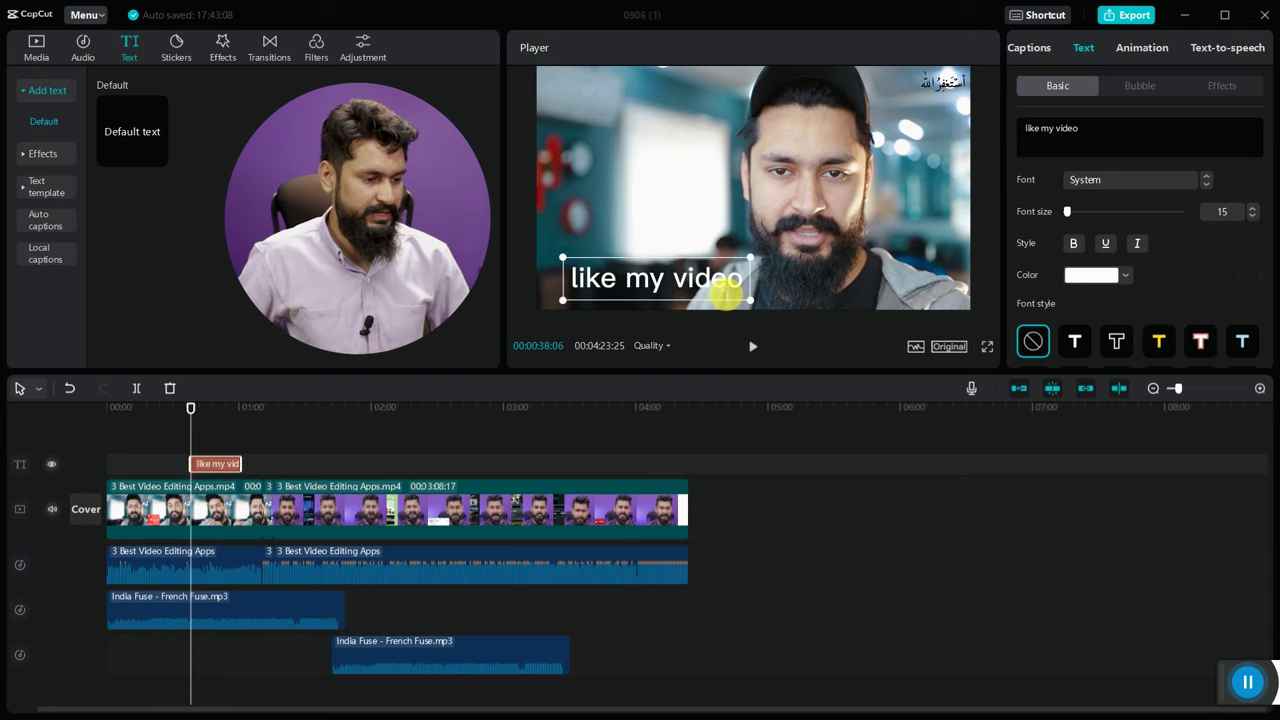
{"action": "double_click", "coordinate": [570, 296]}
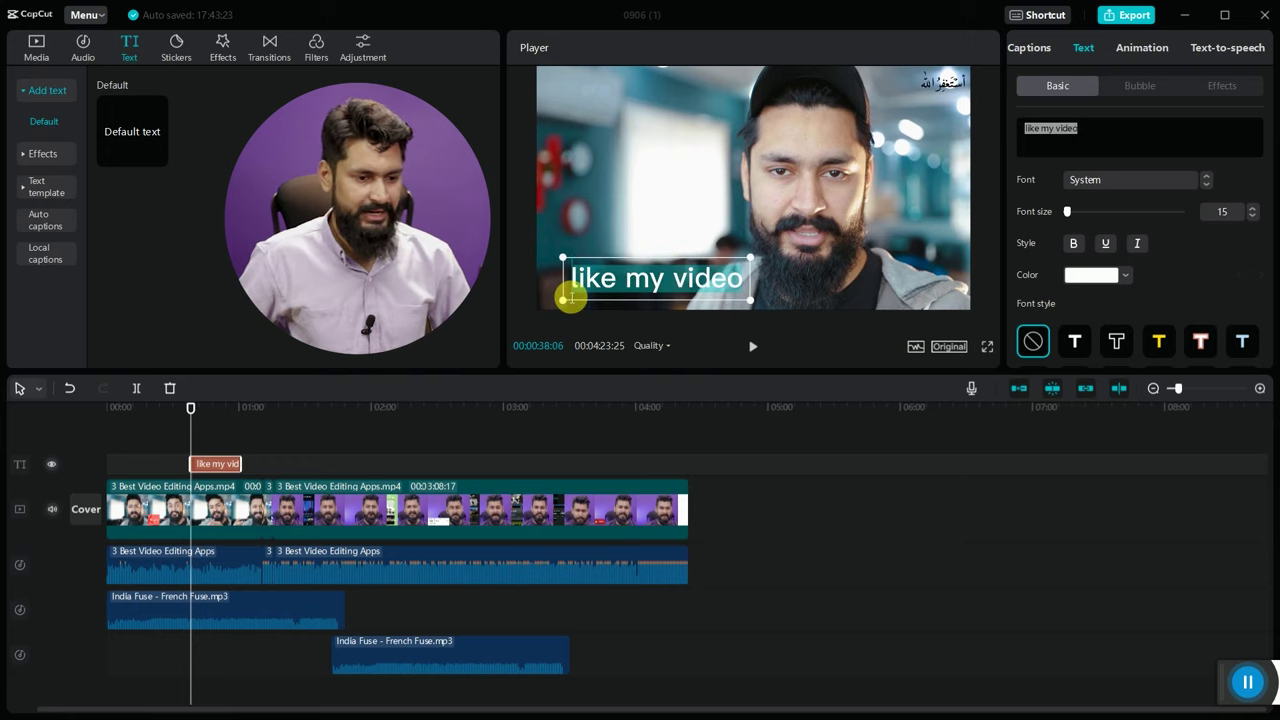
{"action": "left_click", "coordinate": [1163, 186]}
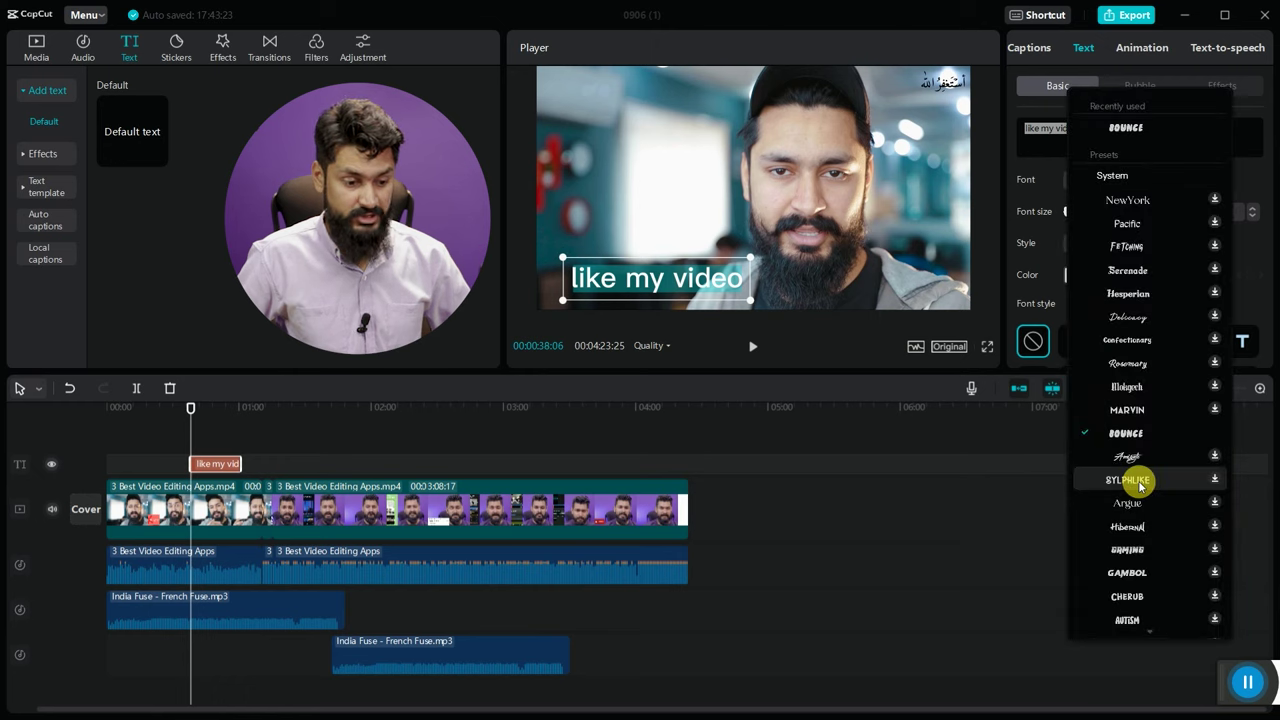
{"action": "left_click", "coordinate": [1137, 574]}
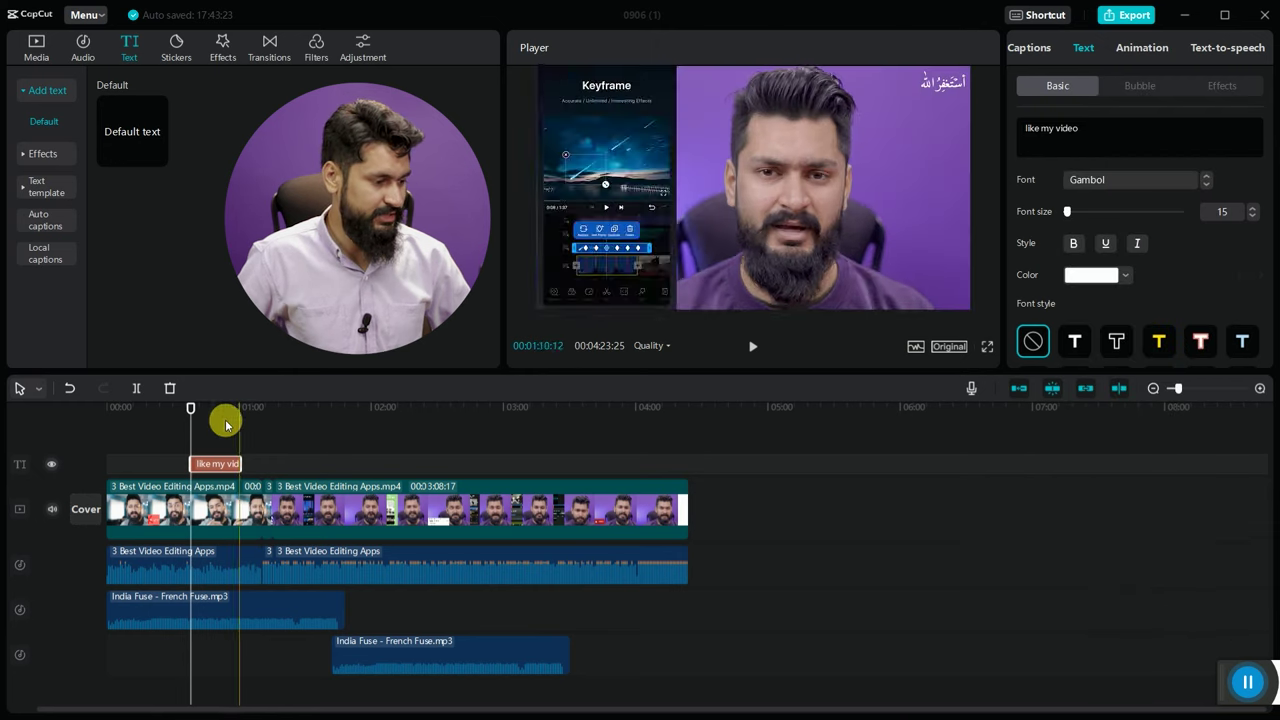
{"action": "left_click", "coordinate": [212, 406]}
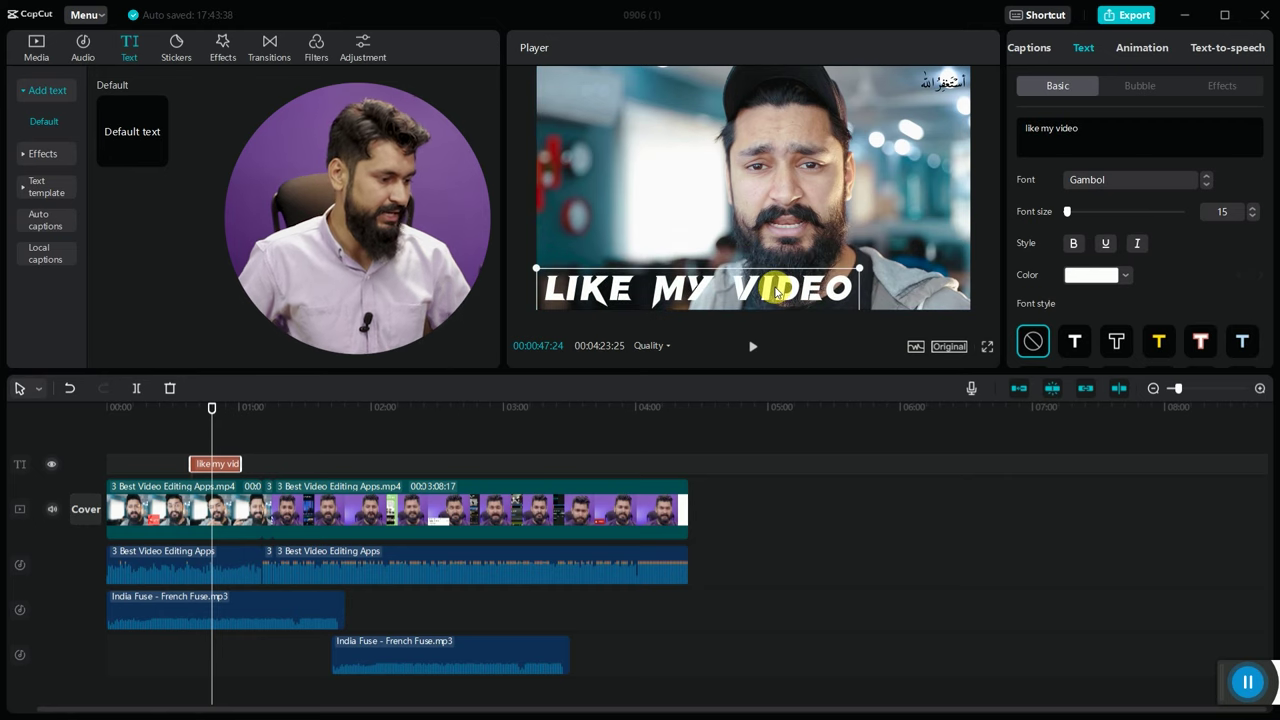
- Move the "like my video" text clip to the start of the video, return it to about 00:38, and play that section
{"action": "left_click_drag", "start_coordinate": [195, 414], "coordinate": [6, 417]}
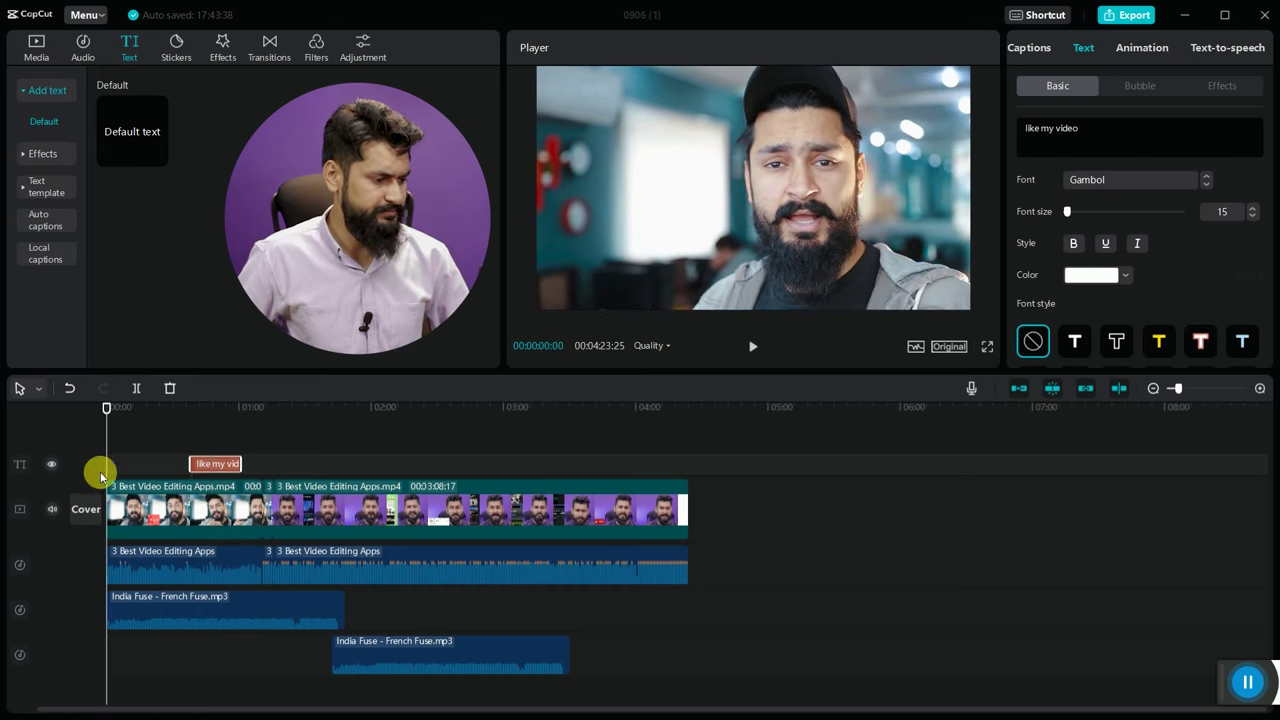
{"action": "left_click_drag", "start_coordinate": [225, 464], "coordinate": [141, 467]}
{"action": "scroll", "coordinate": [138, 455], "scroll_direction": "up", "scroll_amount": 2}
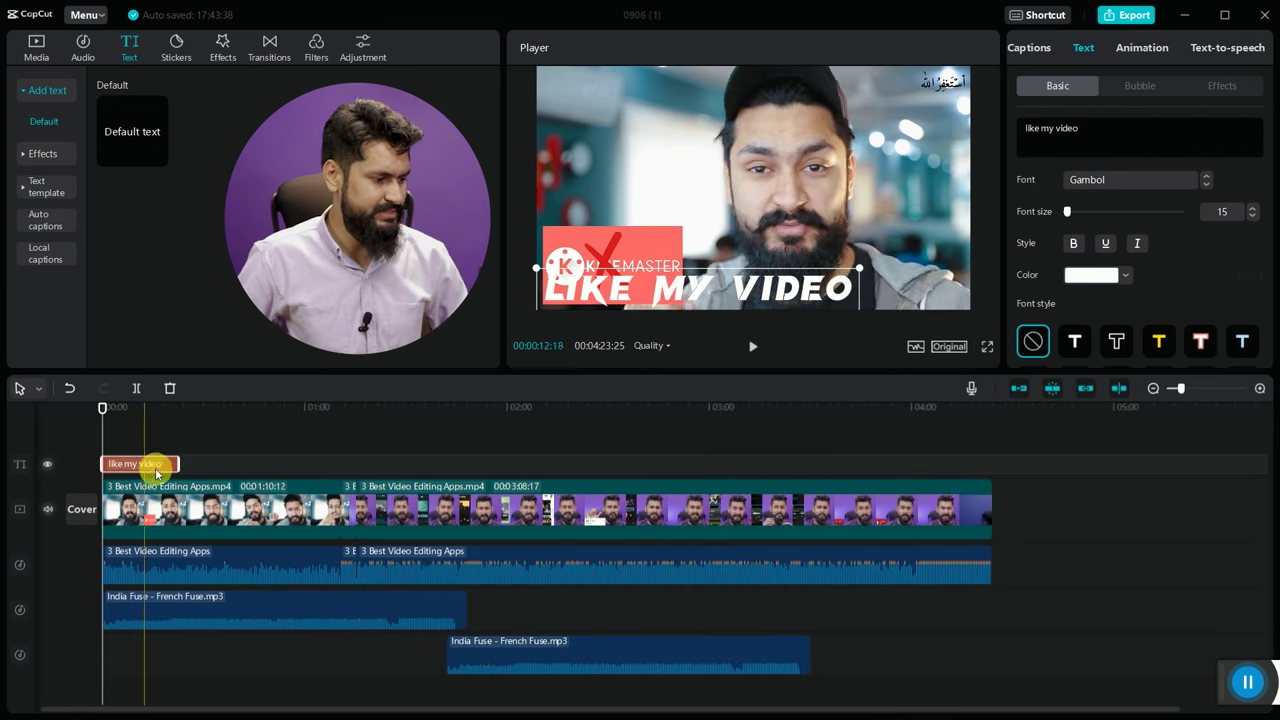
{"action": "left_click_drag", "start_coordinate": [148, 468], "coordinate": [247, 424]}
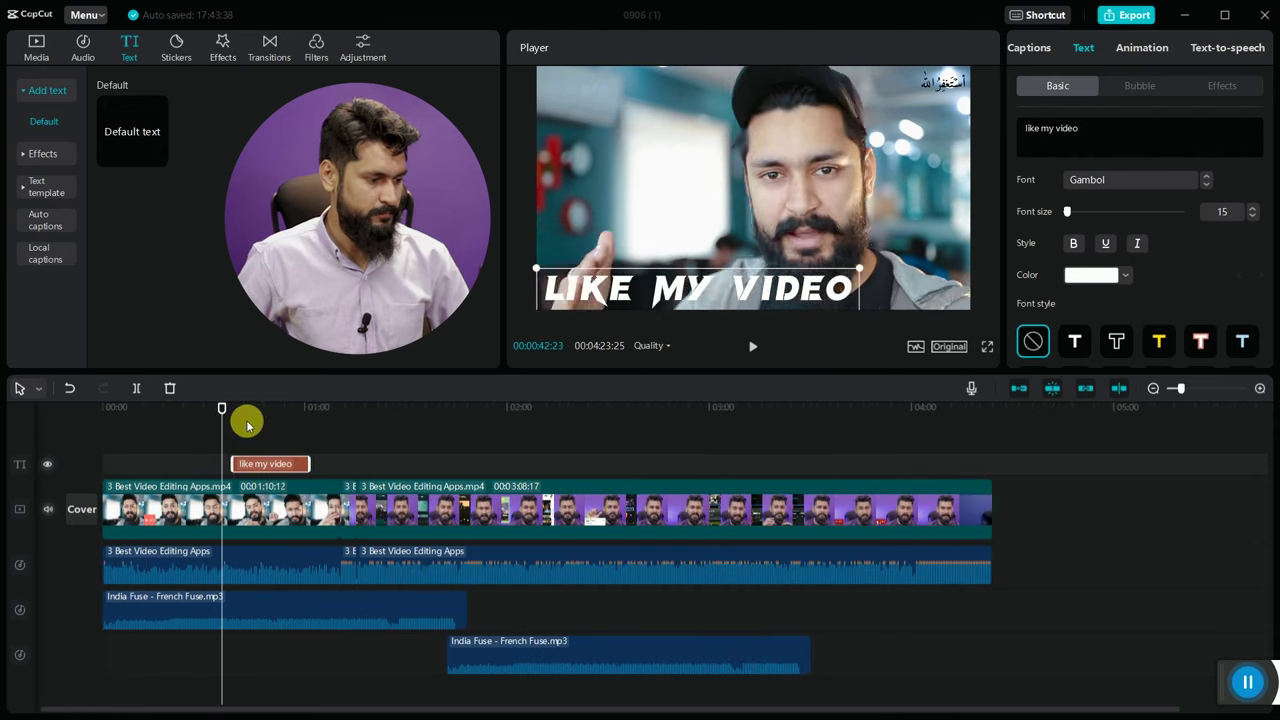
{"action": "key", "text": "space"}
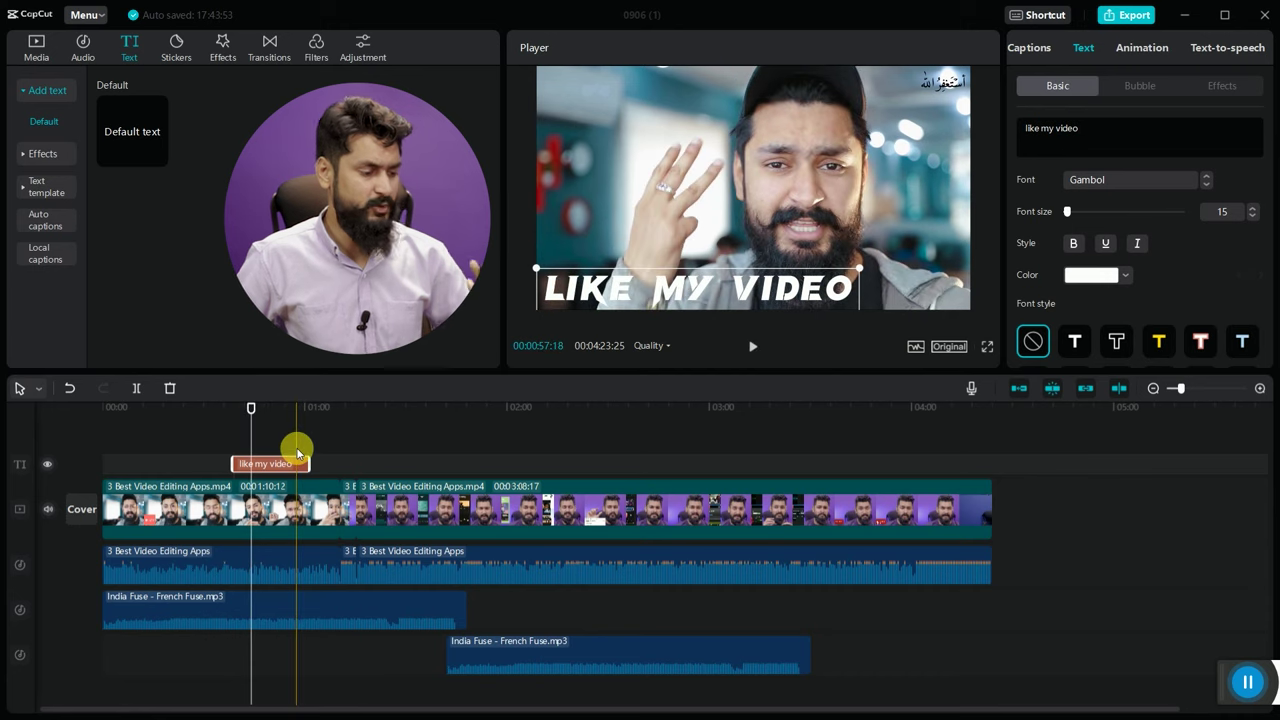
- Stretch the "like my video" text clip past its end, and trim it back to about 10 seconds long
{"action": "left_click_drag", "start_coordinate": [305, 463], "coordinate": [688, 488]}
{"action": "left_click_drag", "start_coordinate": [482, 492], "coordinate": [273, 492]}
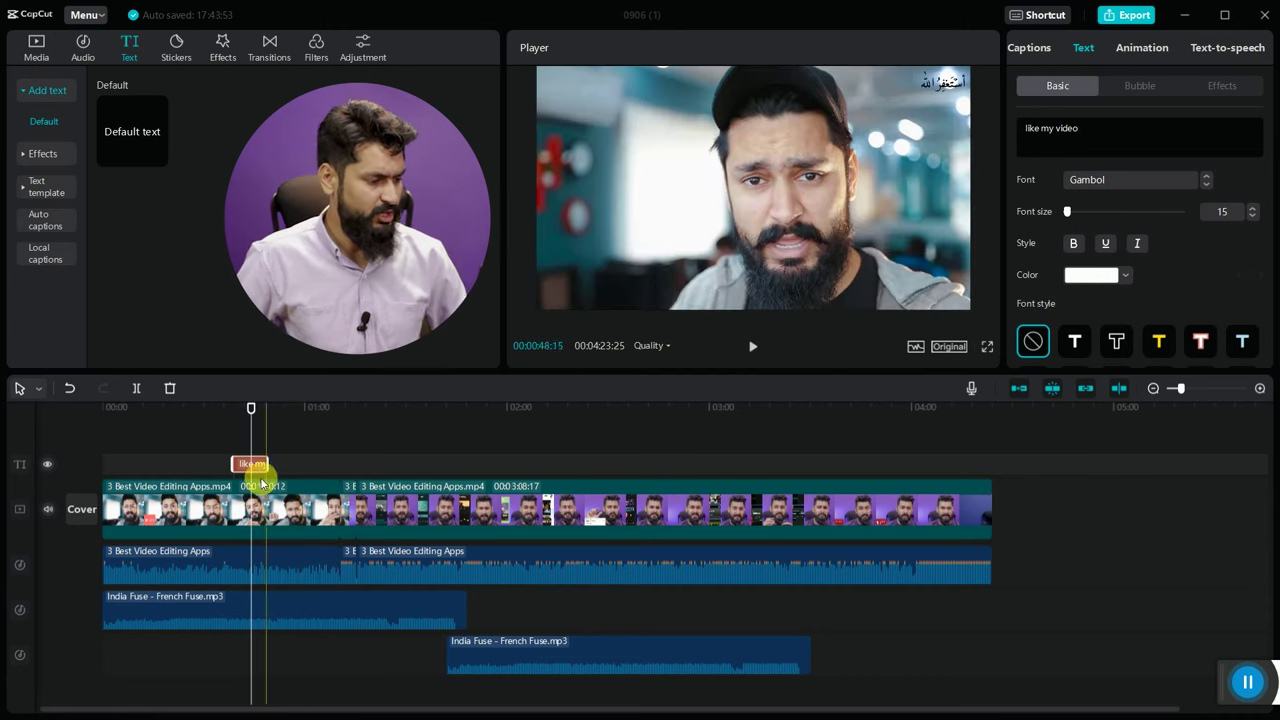
{"action": "scroll", "coordinate": [258, 478], "scroll_direction": "up", "scroll_amount": 3, "text": "ctrl"}
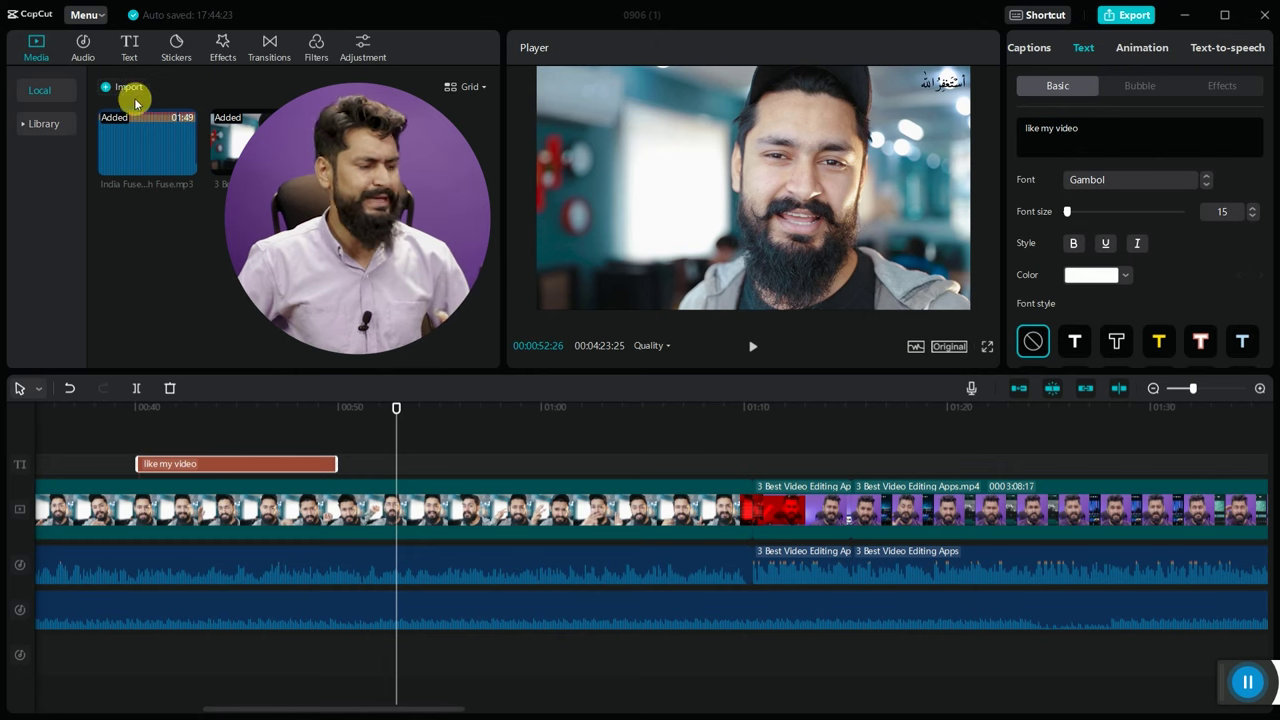
- Import my.png and place it on a track above the video, starting at about 00:46
{"action": "left_click", "coordinate": [128, 90]}
{"action": "double_click", "coordinate": [745, 160]}
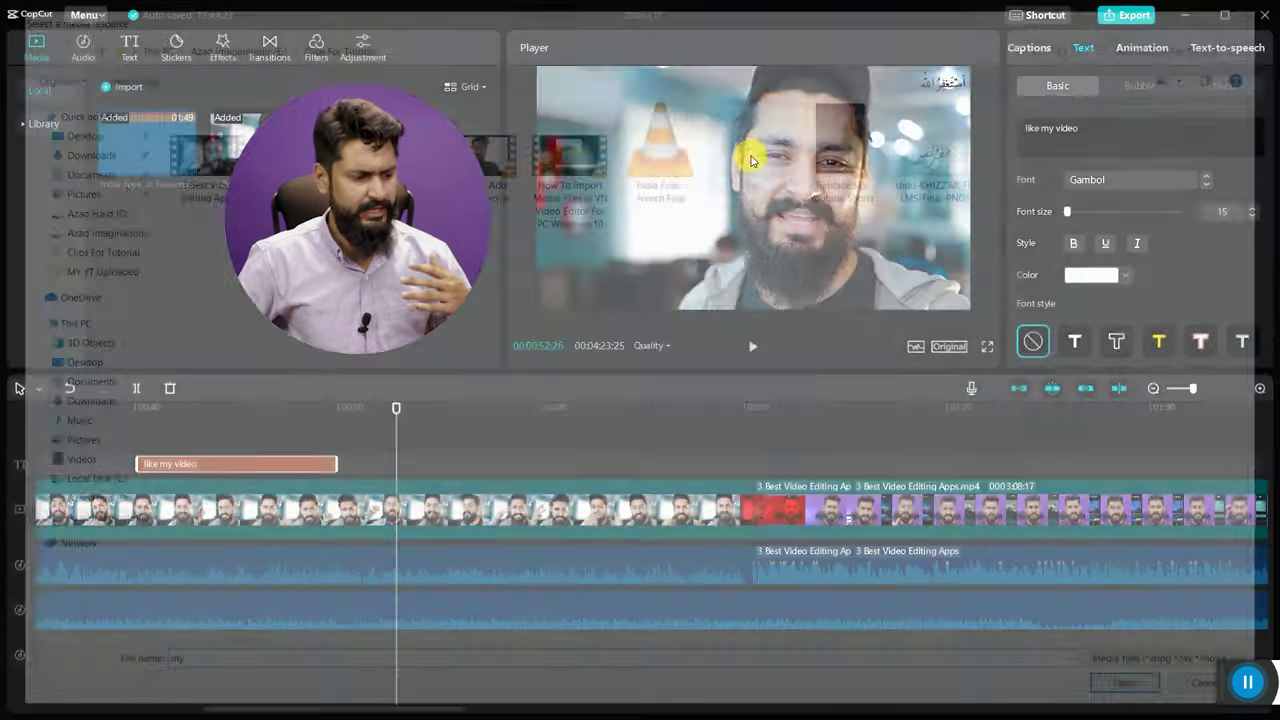
{"action": "left_click_drag", "start_coordinate": [146, 140], "coordinate": [308, 504]}
{"action": "left_click_drag", "start_coordinate": [380, 463], "coordinate": [354, 418]}
{"action": "left_click", "coordinate": [724, 197]}
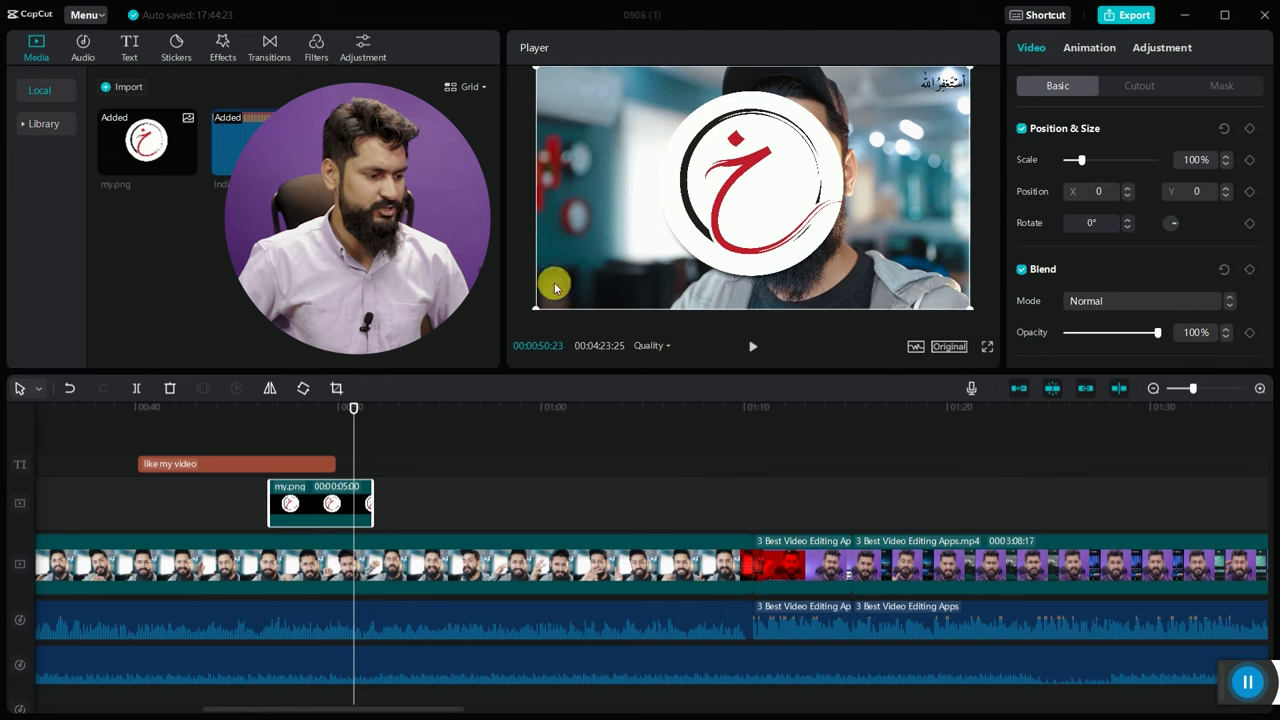
- Lengthen the my.png clip to 00:00:18:29 and shrink the logo in the video frame to 20% scale
{"action": "left_click_drag", "start_coordinate": [372, 503], "coordinate": [656, 503]}
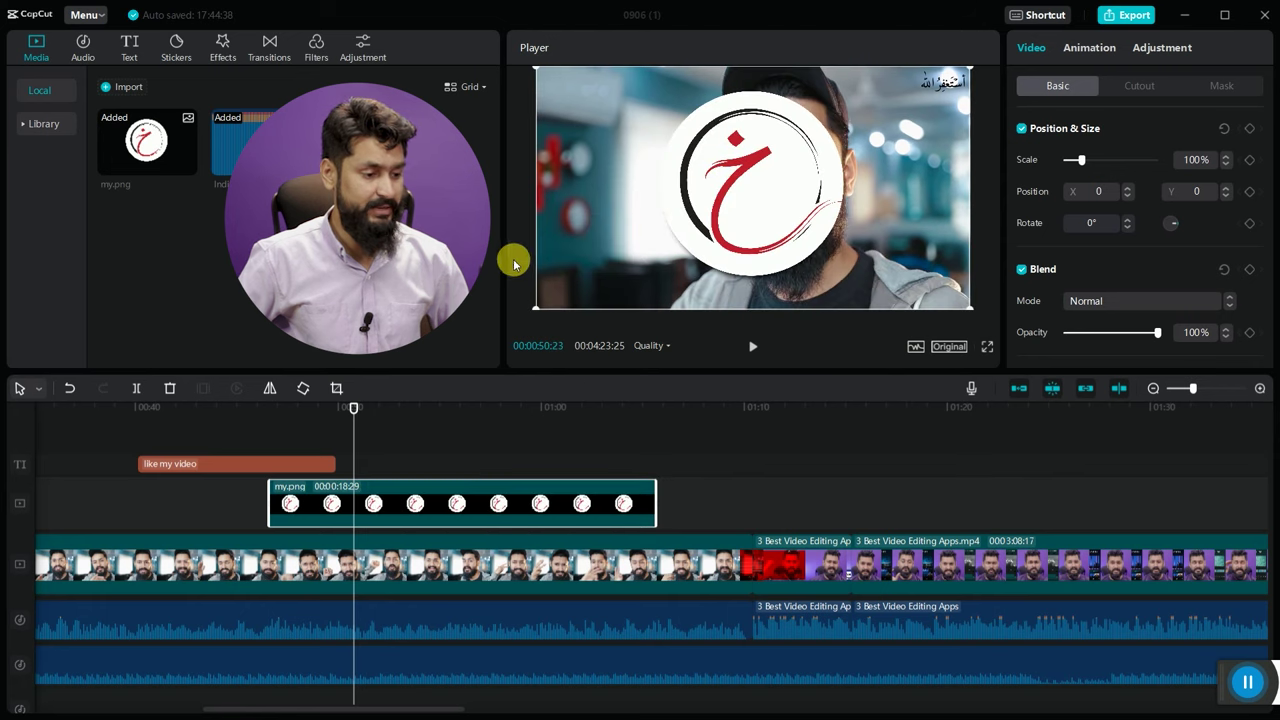
{"action": "left_click", "coordinate": [460, 449]}
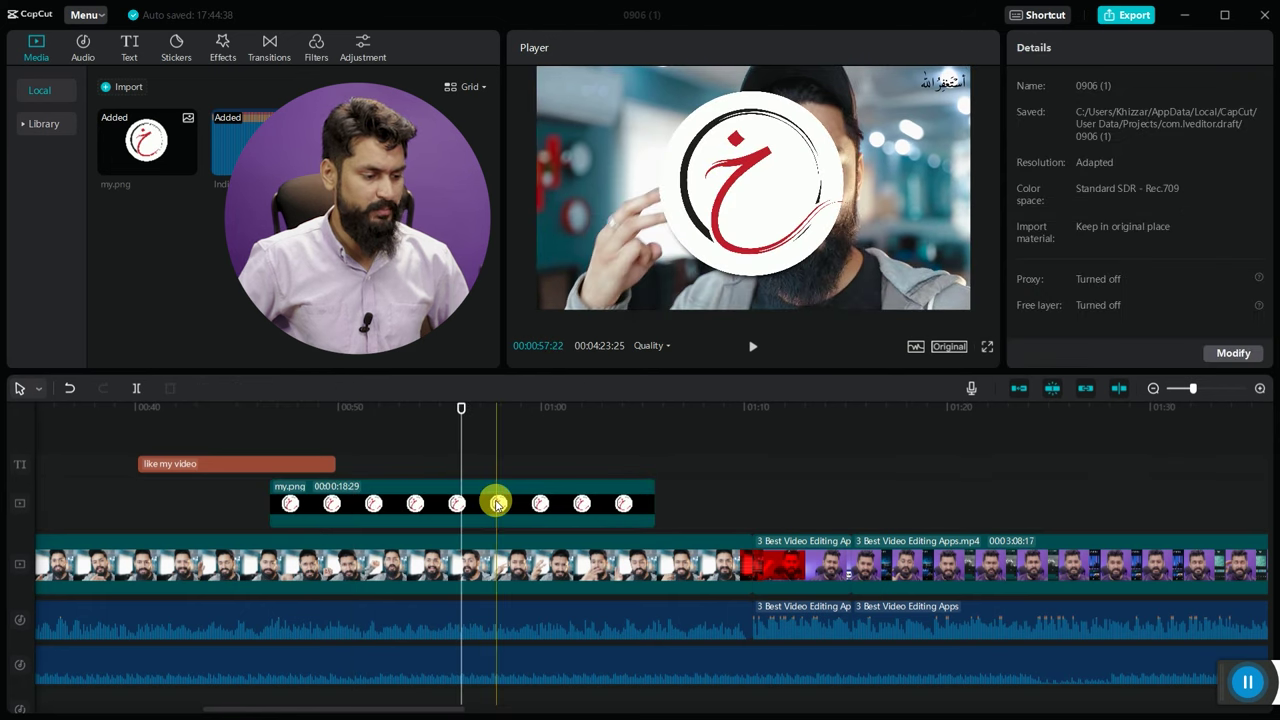
{"action": "left_click", "coordinate": [497, 503]}
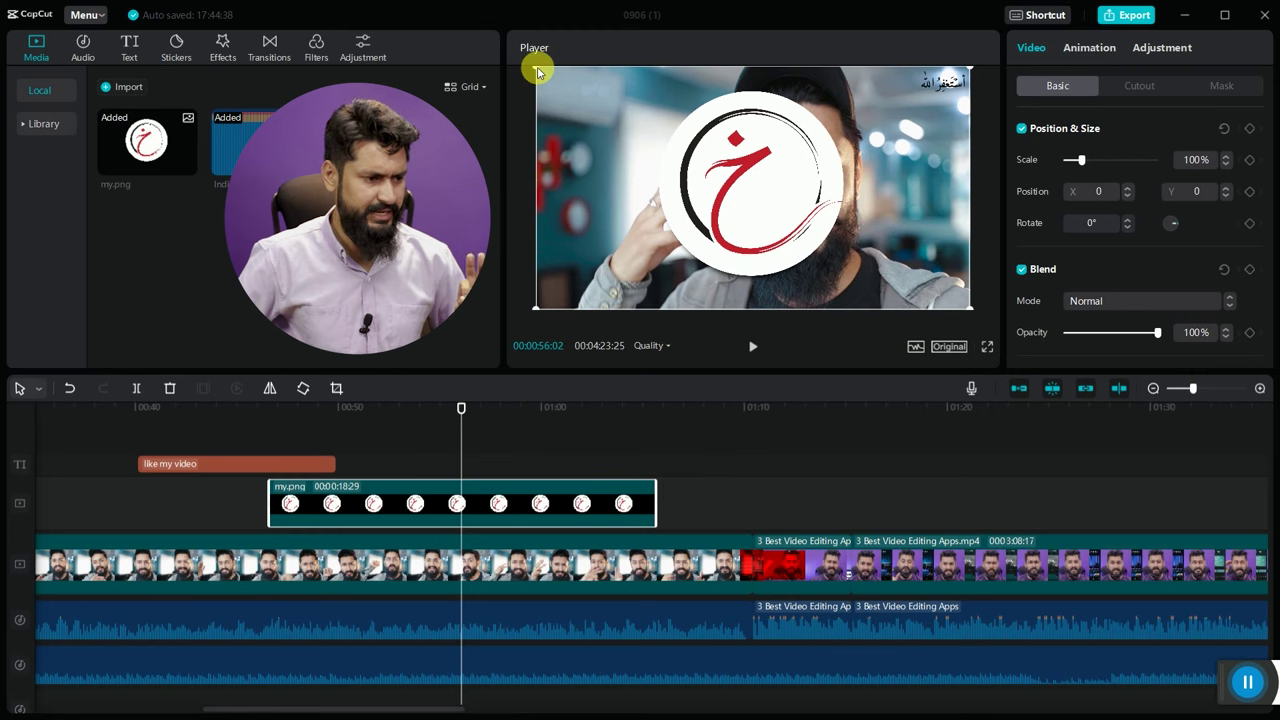
{"action": "left_click_drag", "start_coordinate": [537, 72], "coordinate": [622, 142]}
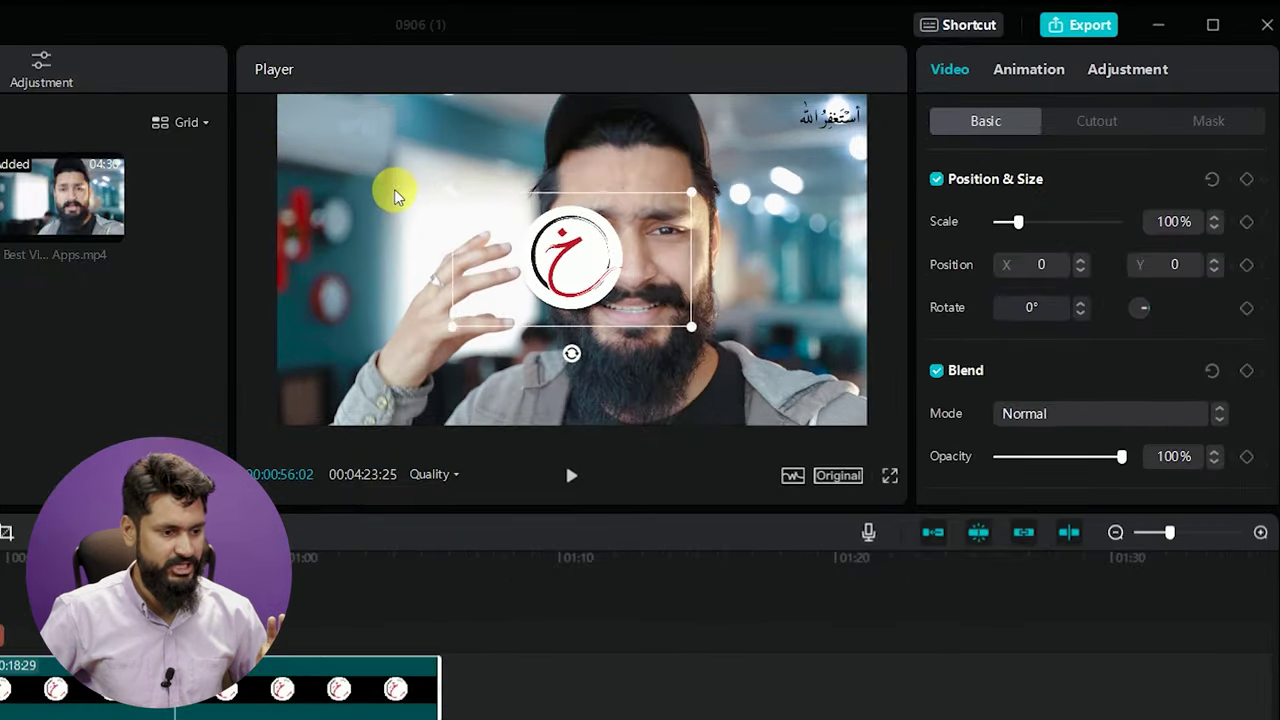
{"action": "left_click_drag", "start_coordinate": [395, 195], "coordinate": [432, 222]}
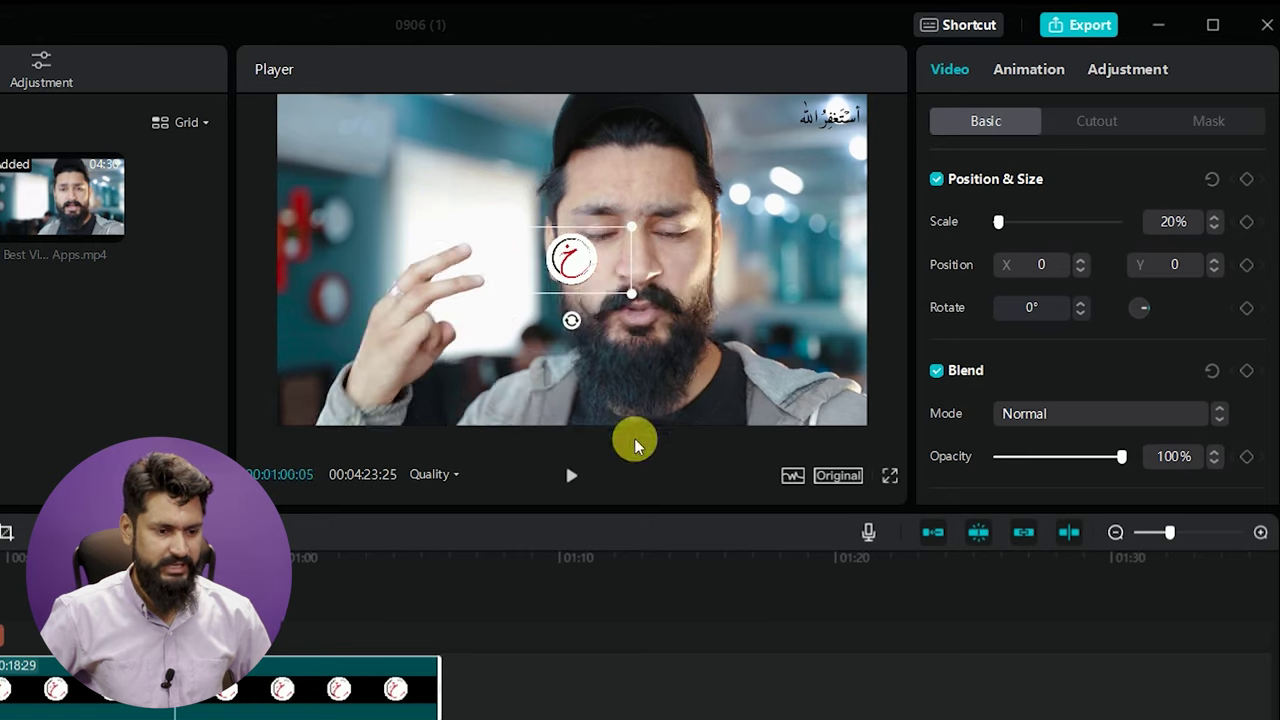
- Nudge the logo's X position to -4 and rotate it a few degrees counterclockwise in one-degree increments
{"action": "left_click", "coordinate": [1080, 270]}
{"action": "left_click", "coordinate": [1080, 270]}
{"action": "left_click", "coordinate": [1080, 270]}
{"action": "left_click", "coordinate": [1080, 270]}
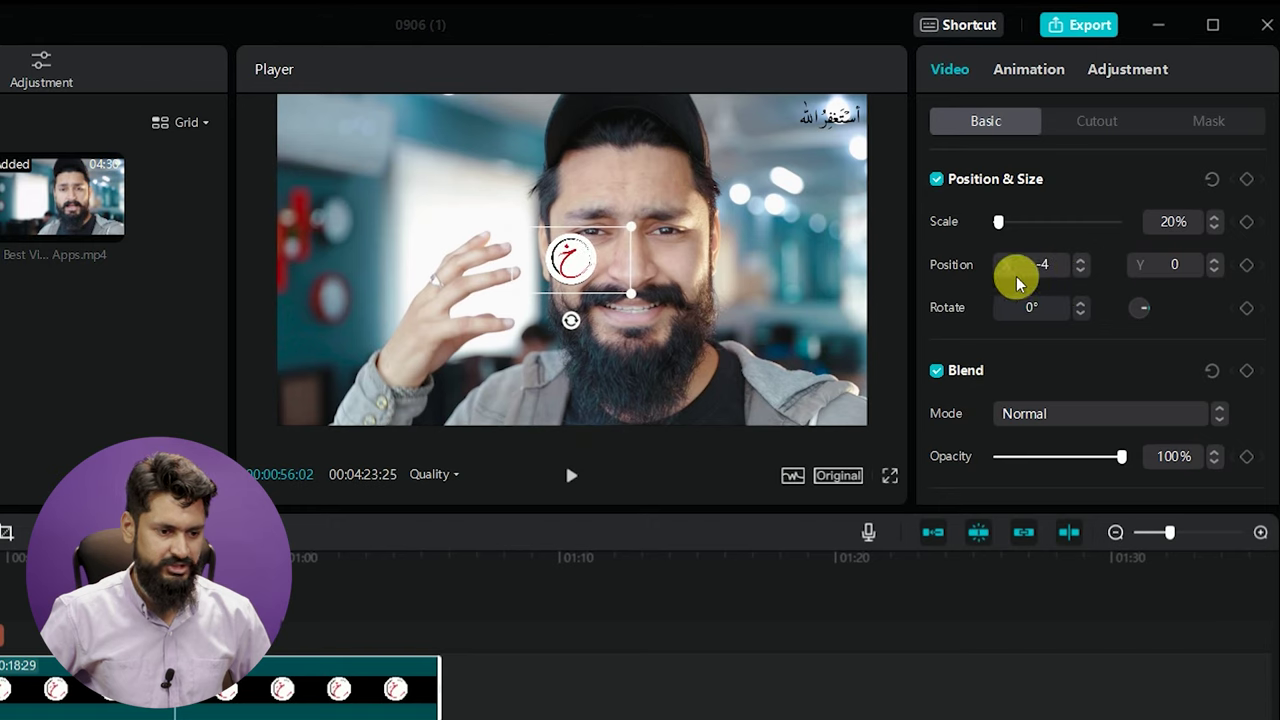
{"action": "left_click", "coordinate": [1082, 314]}
{"action": "left_click", "coordinate": [1082, 314]}
{"action": "left_click", "coordinate": [1082, 314]}
{"action": "left_click", "coordinate": [1082, 314]}
{"action": "left_click", "coordinate": [1082, 314]}
{"action": "left_click", "coordinate": [1082, 314]}
- Enlarge the logo to 41% and rotate it to about -9° in the video frame, and undo these changes
{"action": "left_click_drag", "start_coordinate": [634, 289], "coordinate": [685, 325]}
{"action": "left_click_drag", "start_coordinate": [589, 358], "coordinate": [585, 400]}
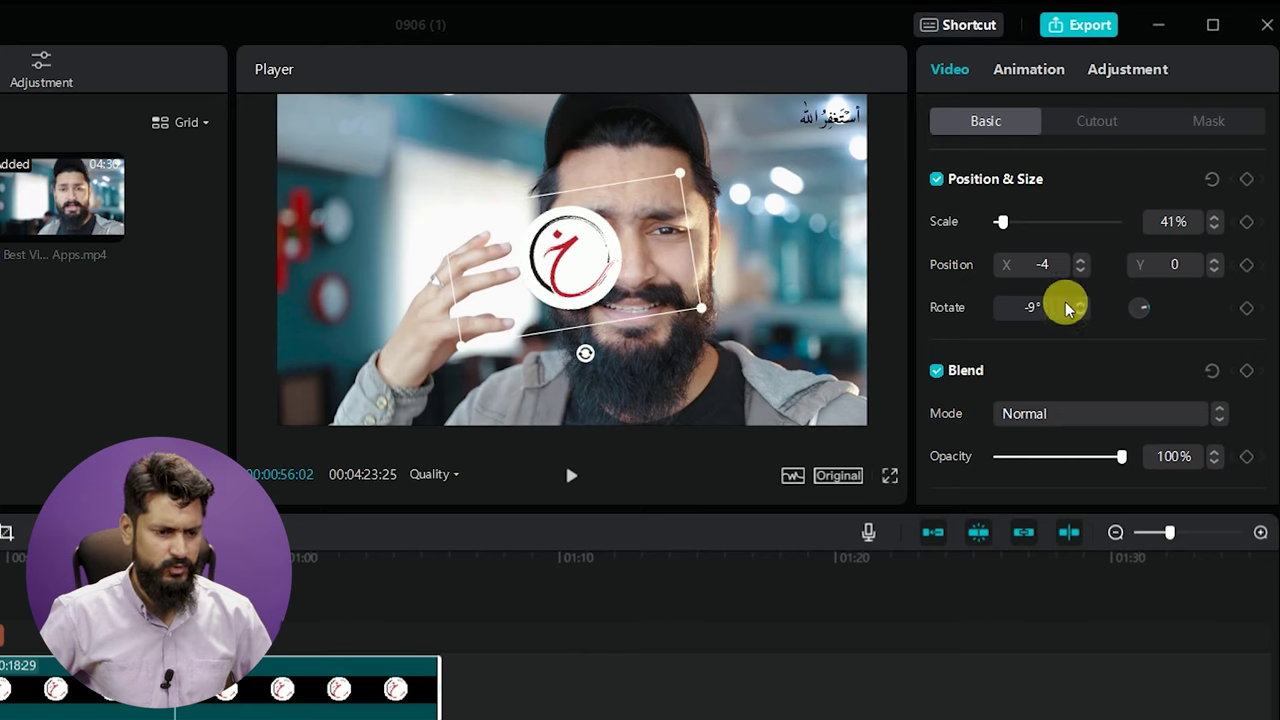
{"action": "mouse_move", "coordinate": [1145, 310]}
{"action": "left_mouse_down"}
{"action": "mouse_move", "coordinate": [1128, 329]}
{"action": "mouse_move", "coordinate": [1143, 334]}
{"action": "left_mouse_up"}
{"action": "key", "text": "ctrl+z"}
{"action": "key", "text": "ctrl+z"}
{"action": "key", "text": "ctrl+z"}
- Move the logo to the video frame's upper-left corner at X -1673, Y 861, and set its rotation to 0°
{"action": "left_click_drag", "start_coordinate": [605, 283], "coordinate": [367, 145]}
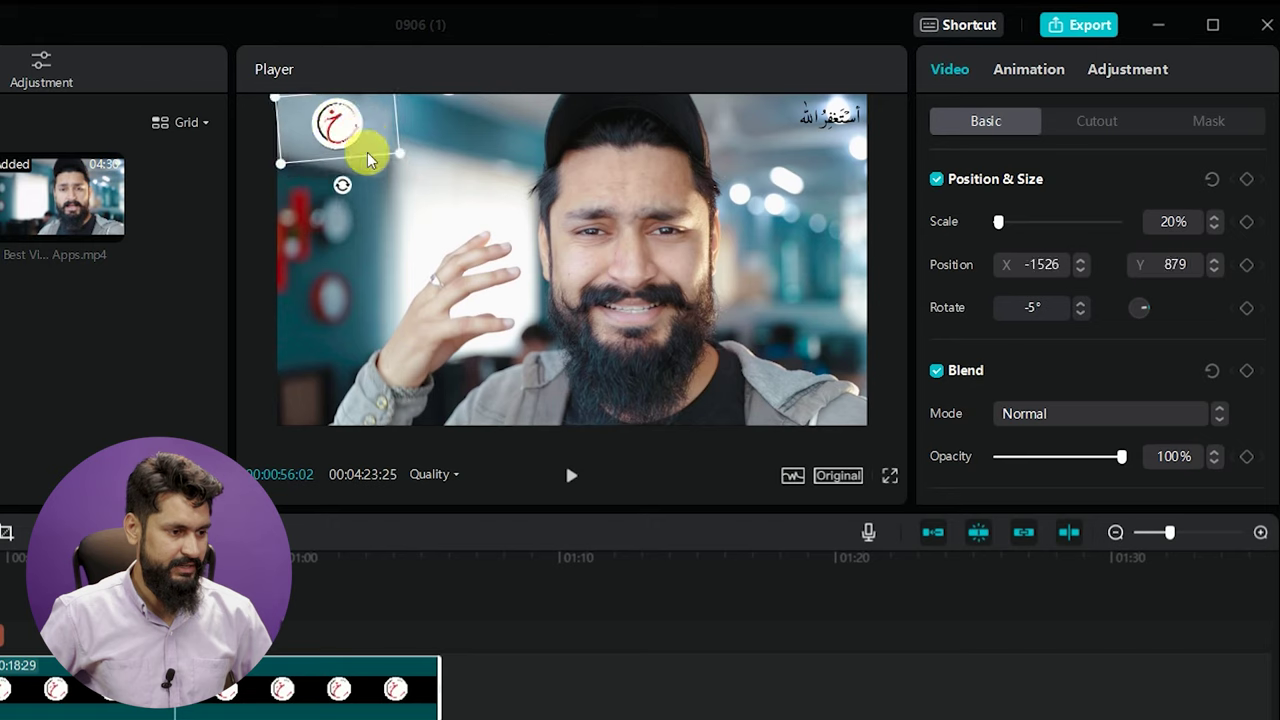
{"action": "mouse_move", "coordinate": [348, 193]}
{"action": "left_mouse_down"}
{"action": "mouse_move", "coordinate": [334, 189]}
{"action": "mouse_move", "coordinate": [343, 200]}
{"action": "left_mouse_up"}
{"action": "left_click_drag", "start_coordinate": [337, 129], "coordinate": [315, 127]}
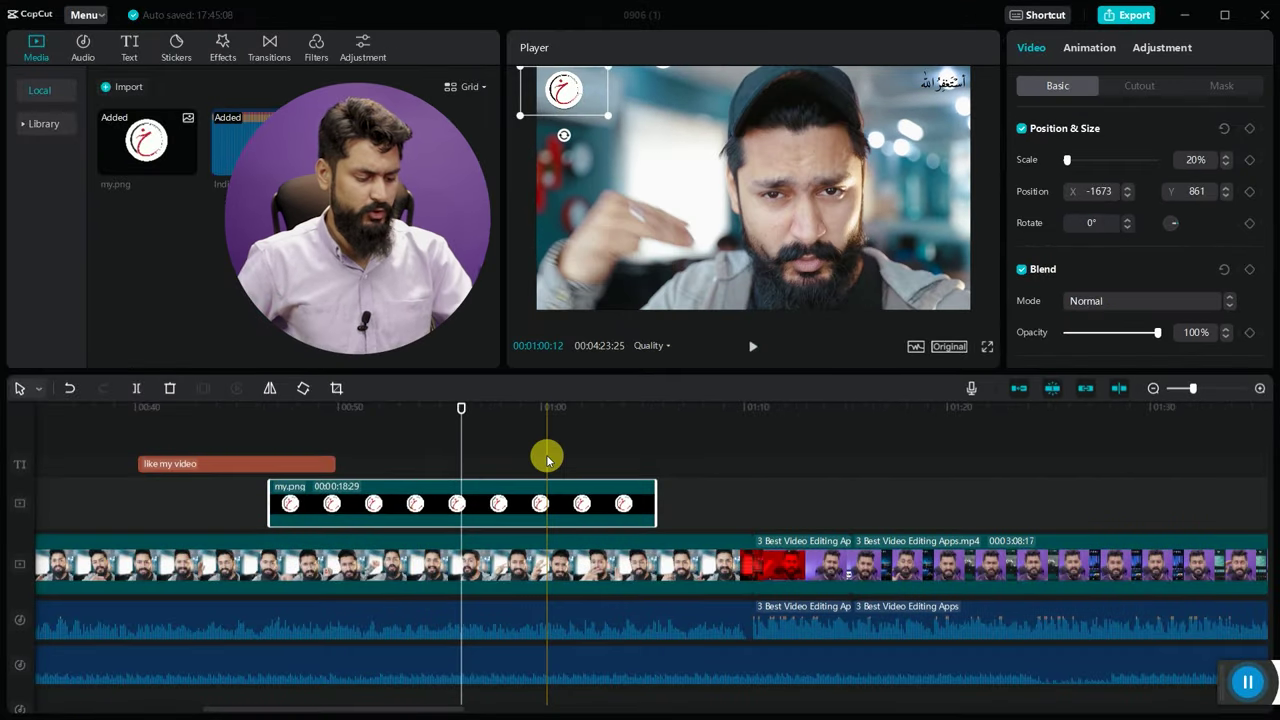
{"action": "left_click", "coordinate": [547, 458]}
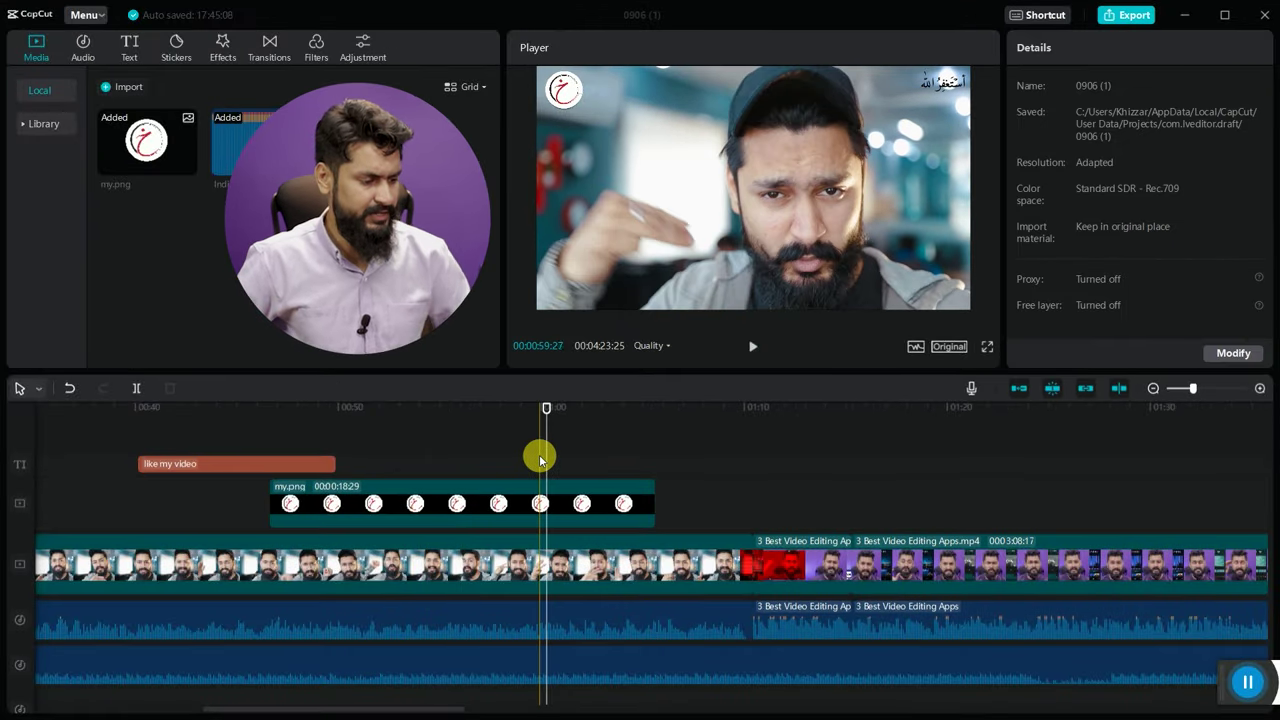
- Extend the my.png clip in both directions to cover the whole video from 00:00 to 04:23:25, and check the logo near 03:25
{"action": "scroll", "coordinate": [526, 452], "scroll_direction": "down", "scroll_amount": 3}
{"action": "scroll", "coordinate": [505, 460], "scroll_direction": "down", "scroll_amount": 2}
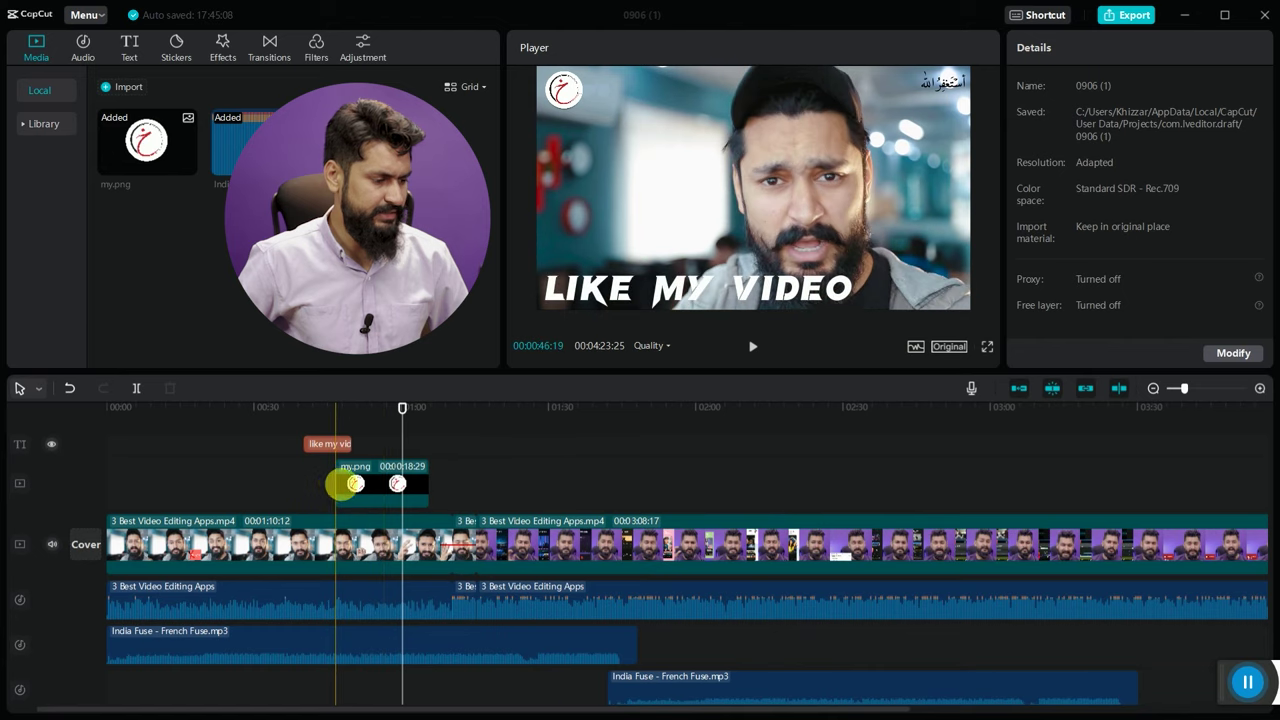
{"action": "left_click_drag", "start_coordinate": [350, 486], "coordinate": [45, 486]}
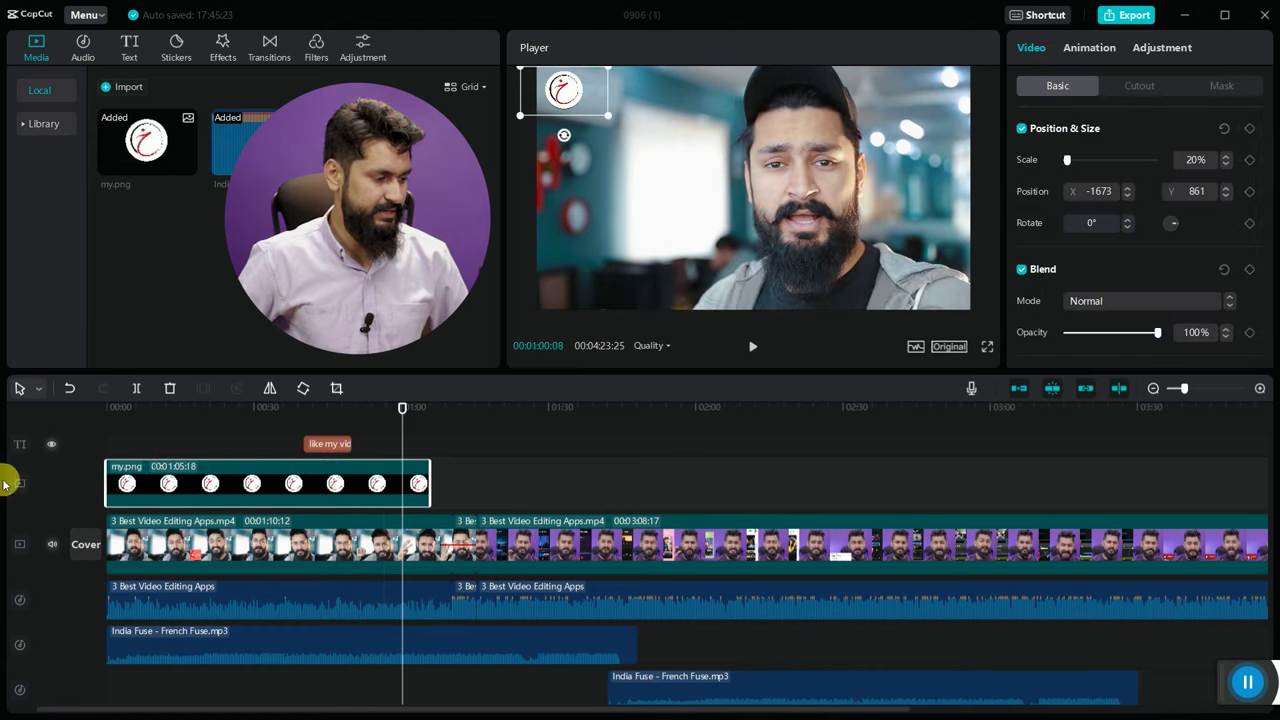
{"action": "left_click", "coordinate": [23, 428]}
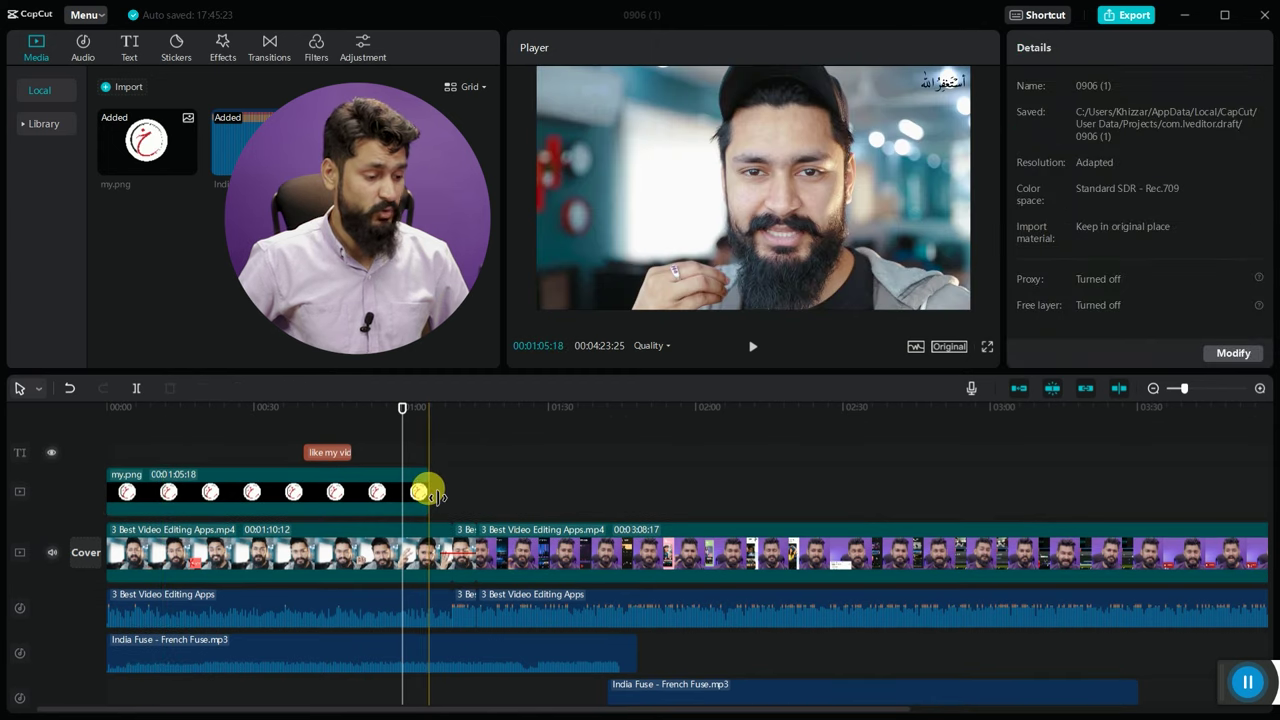
{"action": "left_click_drag", "start_coordinate": [427, 493], "coordinate": [1051, 517]}
{"action": "left_click", "coordinate": [765, 420]}
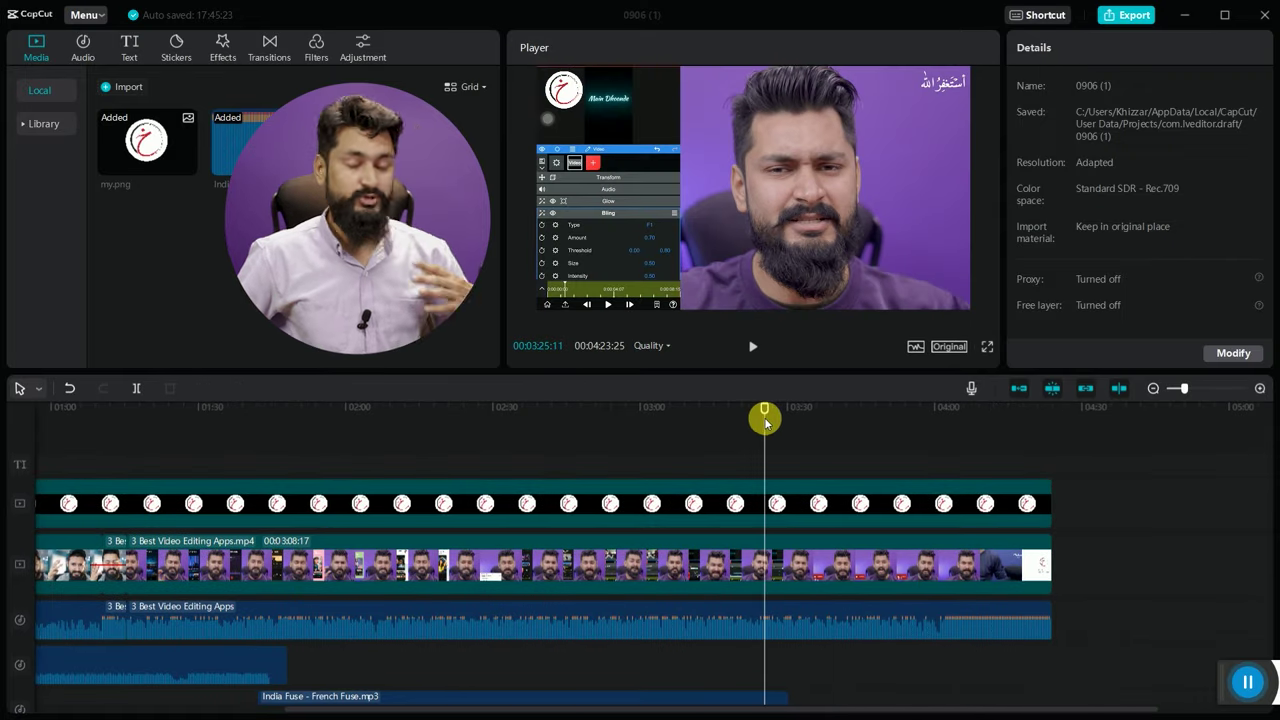
{"action": "left_click_drag", "start_coordinate": [767, 421], "coordinate": [771, 420]}
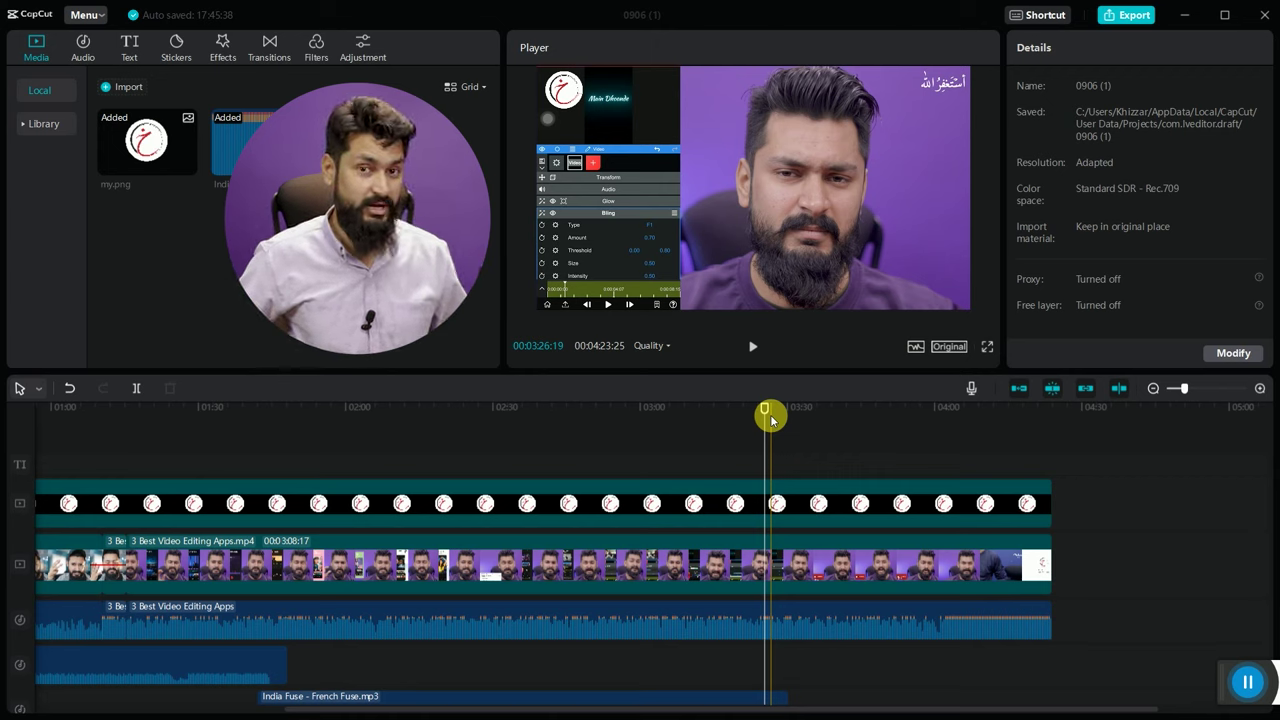
{"action": "left_click_drag", "start_coordinate": [770, 415], "coordinate": [107, 450]}
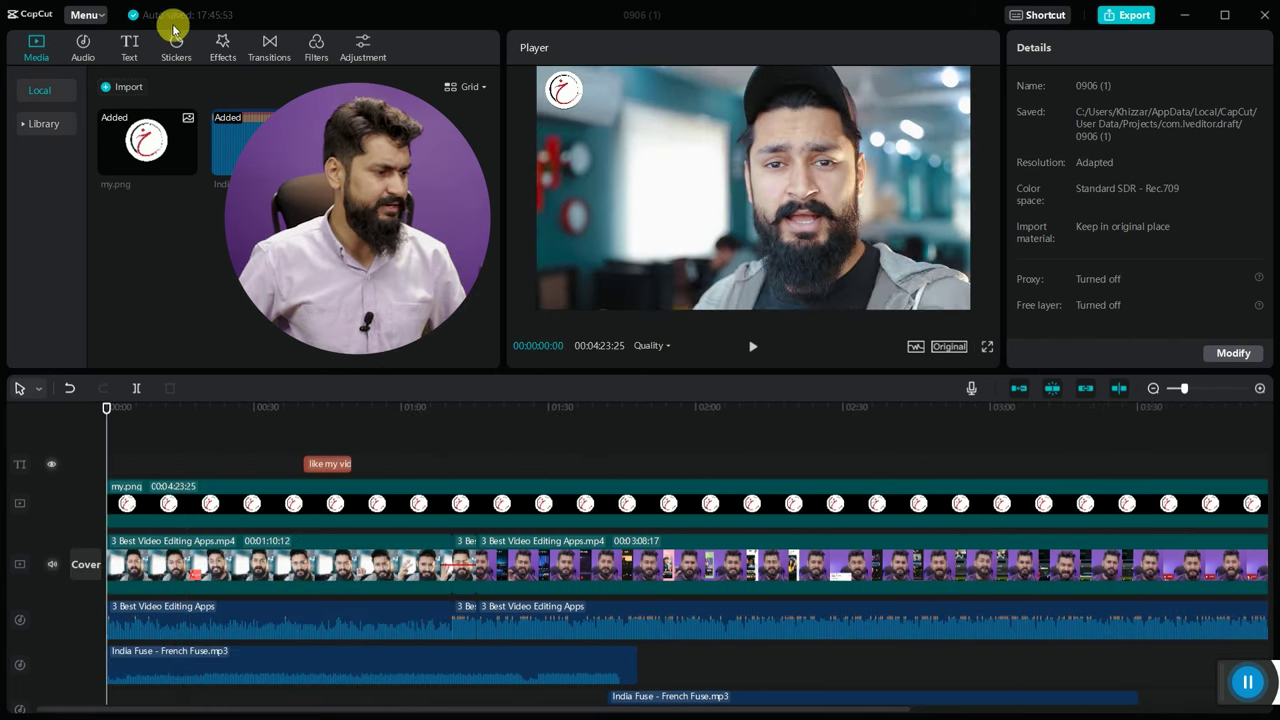
- Import the video How To Add Echo Effect in Audio and add it to the main track after the existing footage
{"action": "left_click", "coordinate": [128, 89]}
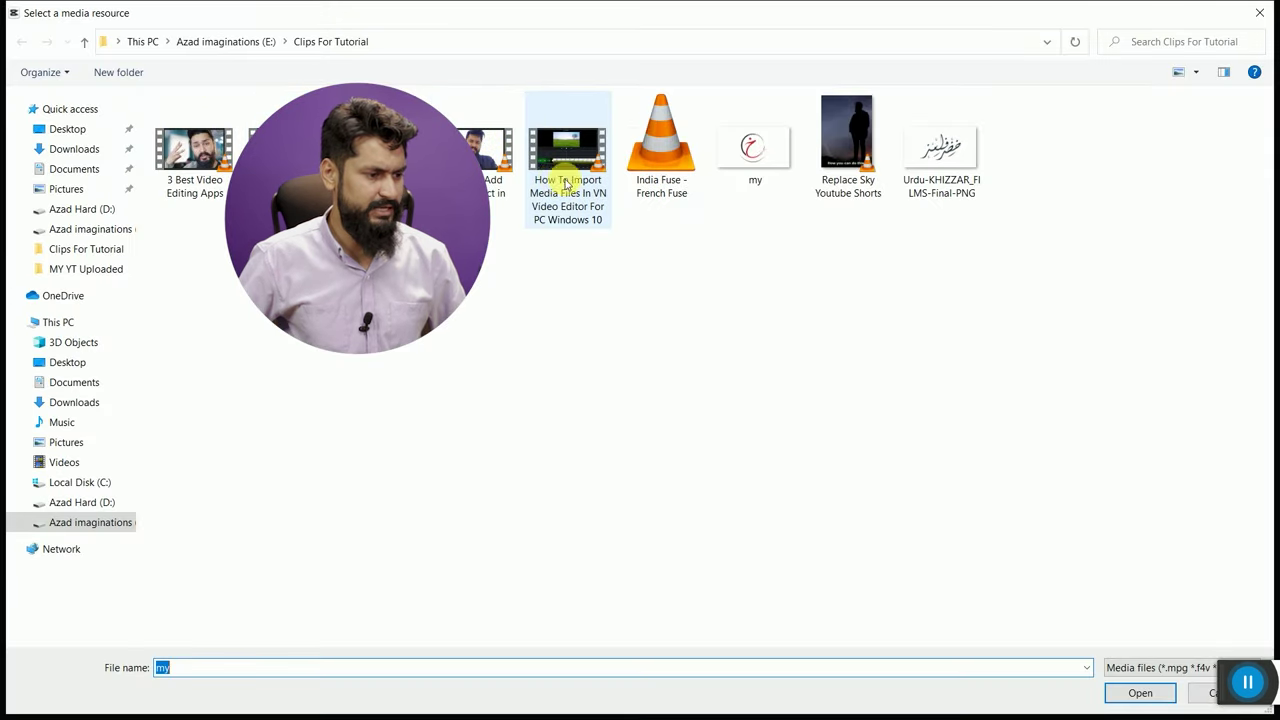
{"action": "left_click", "coordinate": [492, 160]}
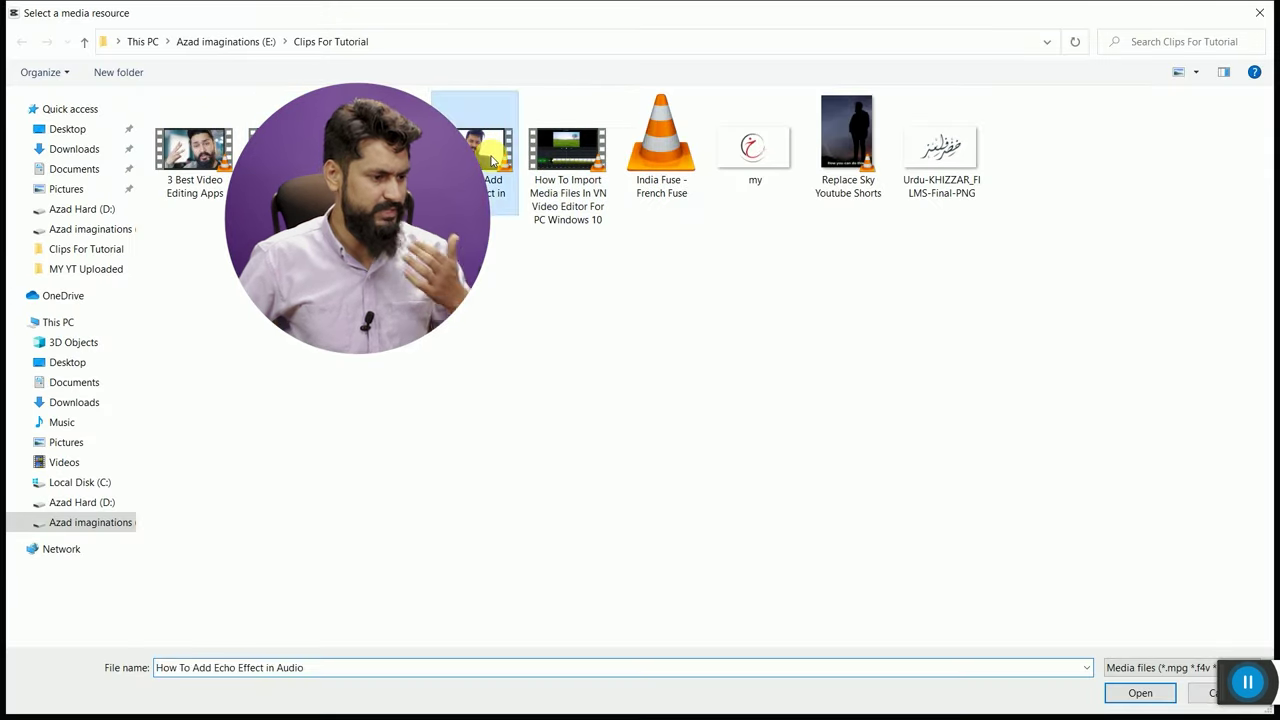
{"action": "left_click", "coordinate": [1140, 693]}
{"action": "left_click_drag", "start_coordinate": [147, 140], "coordinate": [1086, 457]}
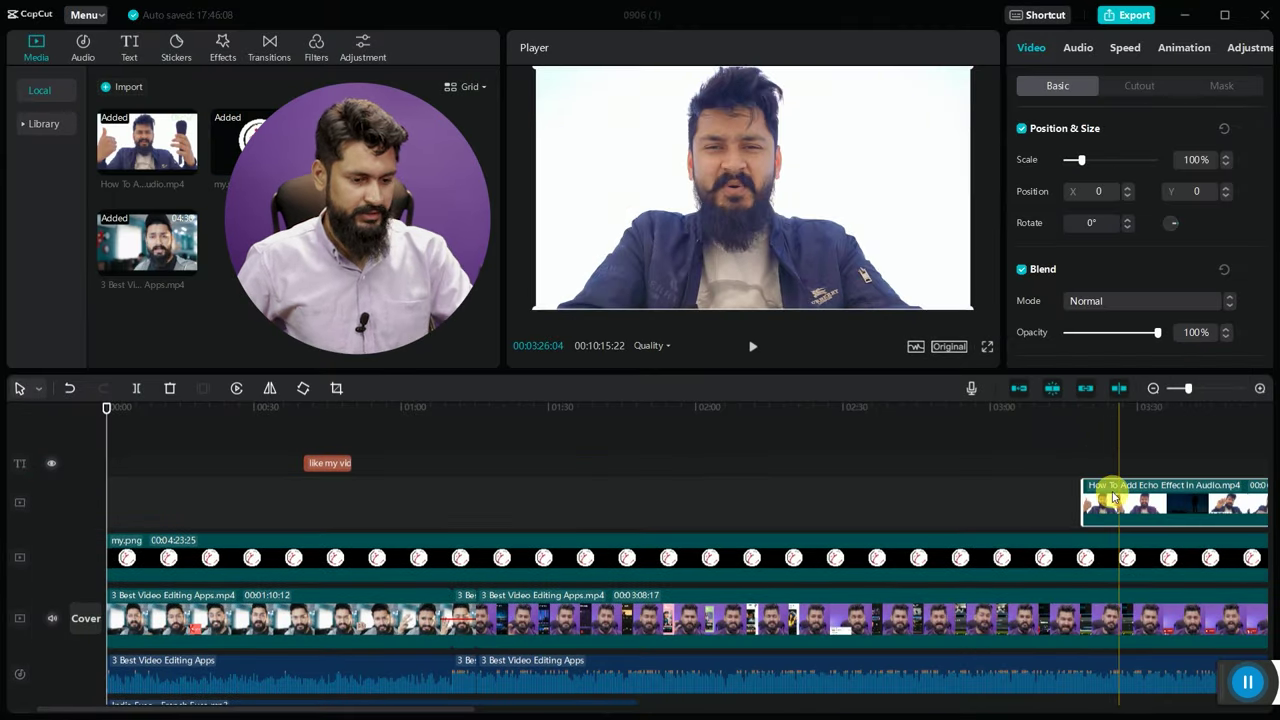
{"action": "scroll", "coordinate": [880, 480], "scroll_direction": "down", "scroll_amount": 2}
{"action": "scroll", "coordinate": [880, 480], "scroll_direction": "up", "scroll_amount": 5}
{"action": "scroll", "coordinate": [860, 481], "scroll_direction": "down", "scroll_amount": 3}
- Split the echo effect video at about 05:55, shortly after the Lexis Audio Editor screen recording begins
{"action": "left_click", "coordinate": [752, 410]}
{"action": "scroll", "coordinate": [752, 410], "scroll_direction": "up", "scroll_amount": 3}
{"action": "key", "text": "space"}
{"action": "key", "text": "space"}
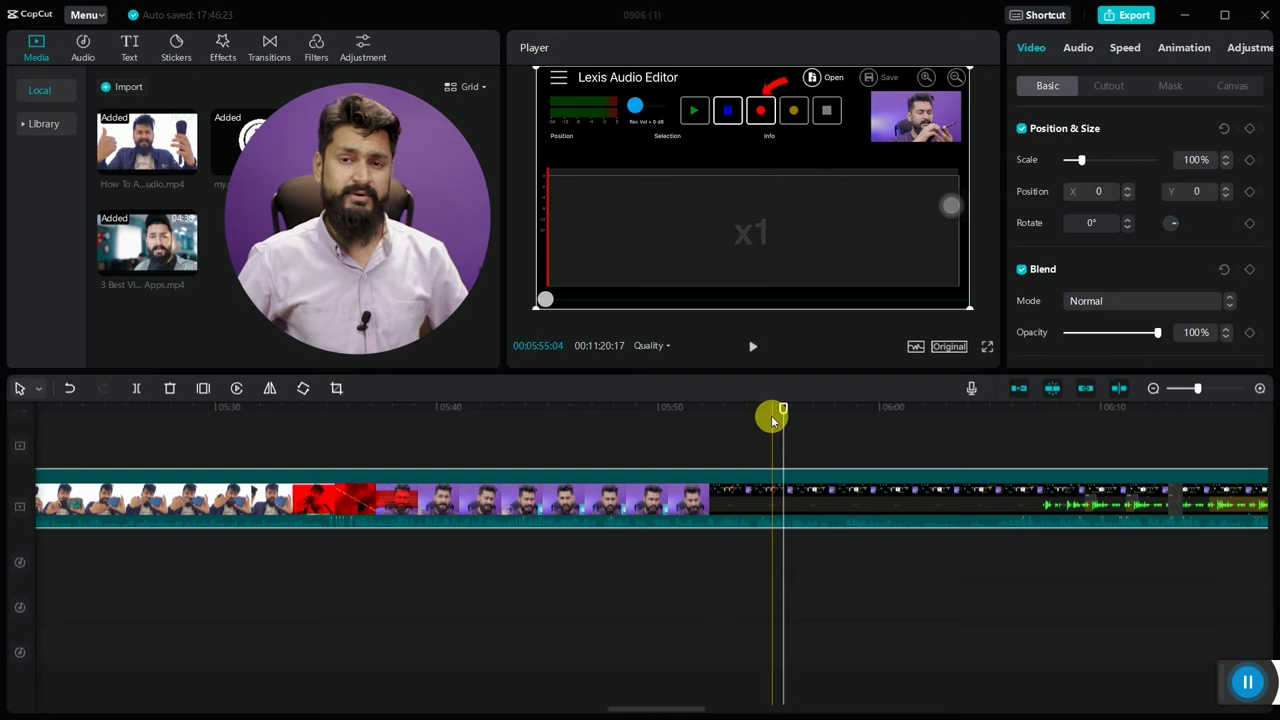
{"action": "left_click", "coordinate": [136, 388]}
- Split the echo effect video again at about 06:05 and delete the footage on either side of the 05:55–06:05 section
{"action": "left_click", "coordinate": [829, 468]}
{"action": "key", "text": "space"}
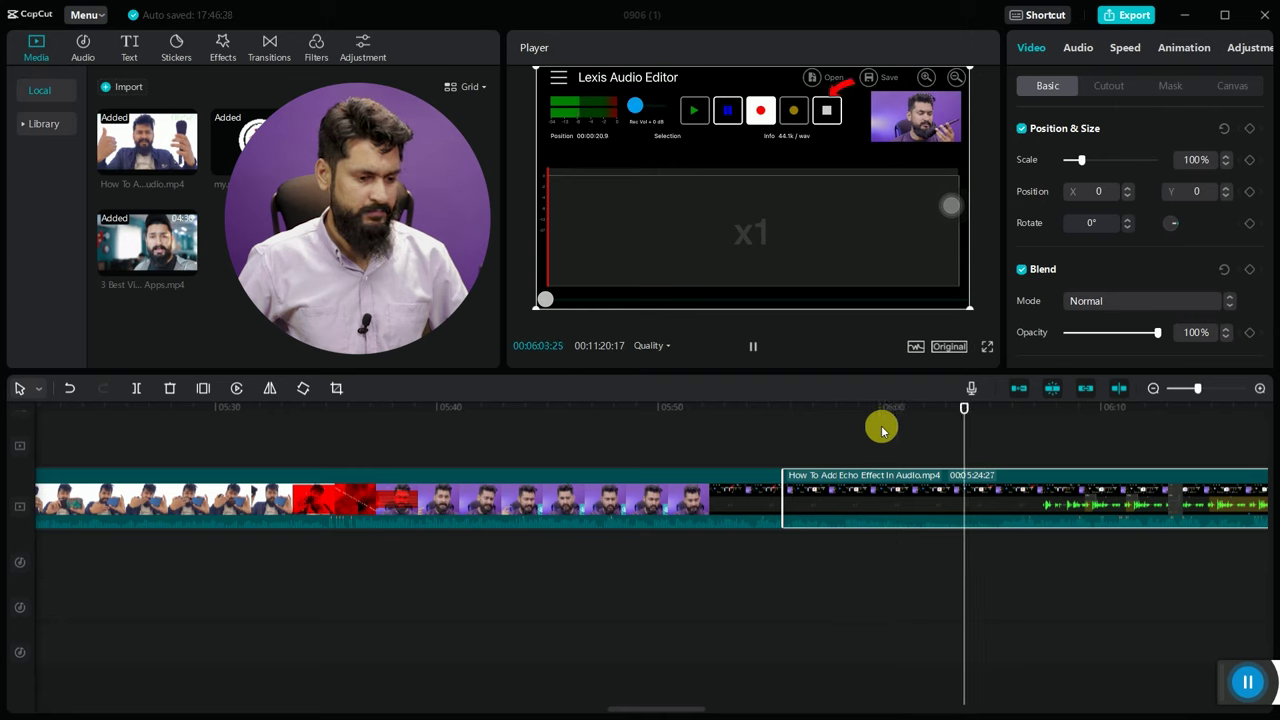
{"action": "key", "text": "space"}
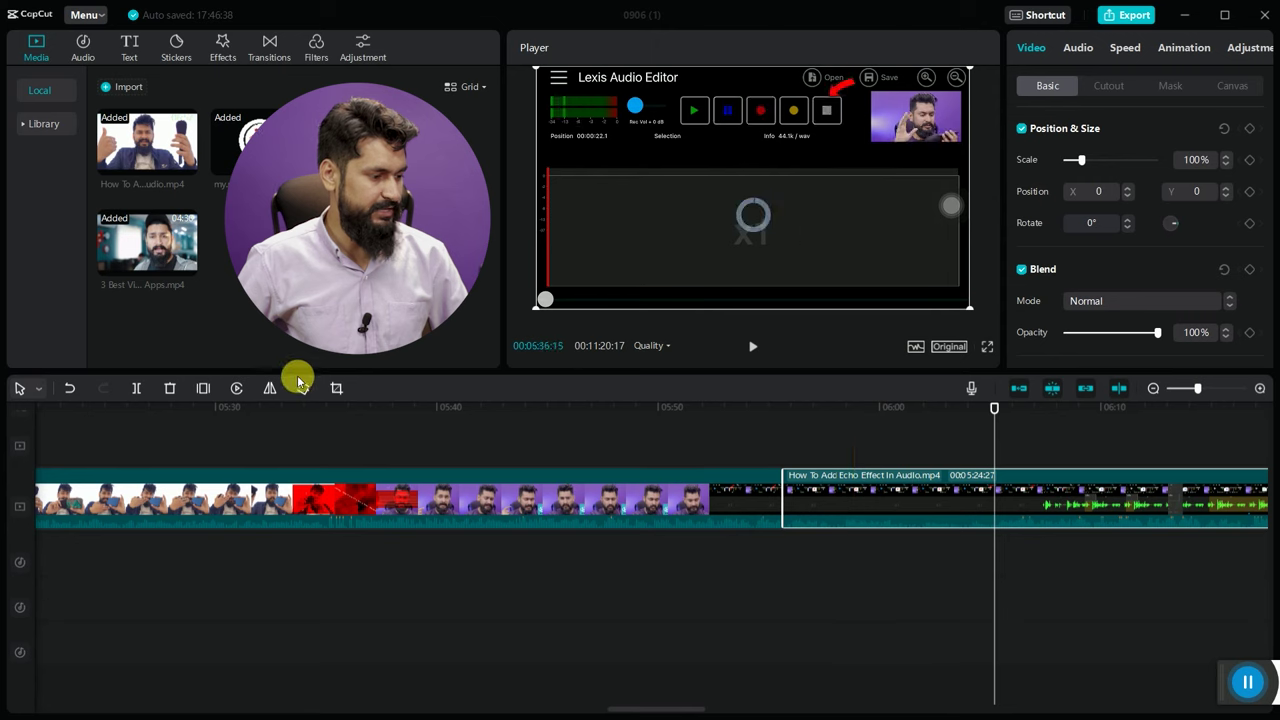
{"action": "left_click", "coordinate": [137, 388]}
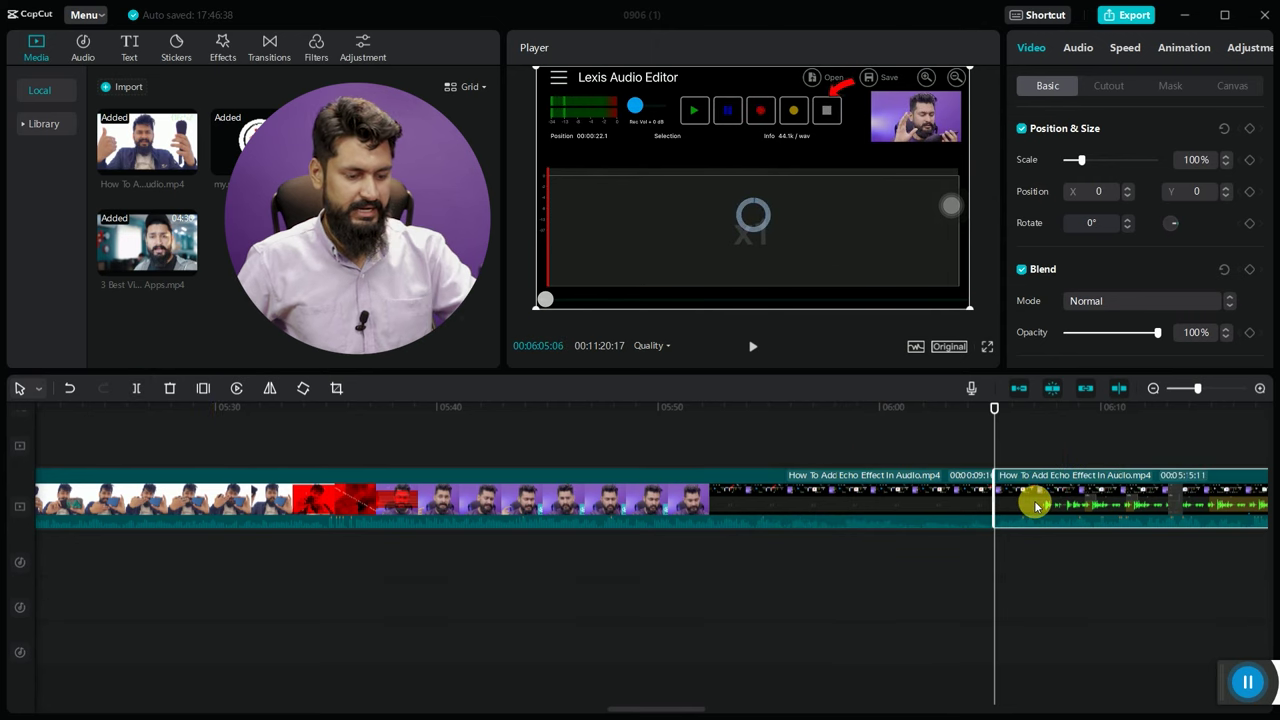
{"action": "key", "text": "Delete"}
{"action": "left_click", "coordinate": [646, 506]}
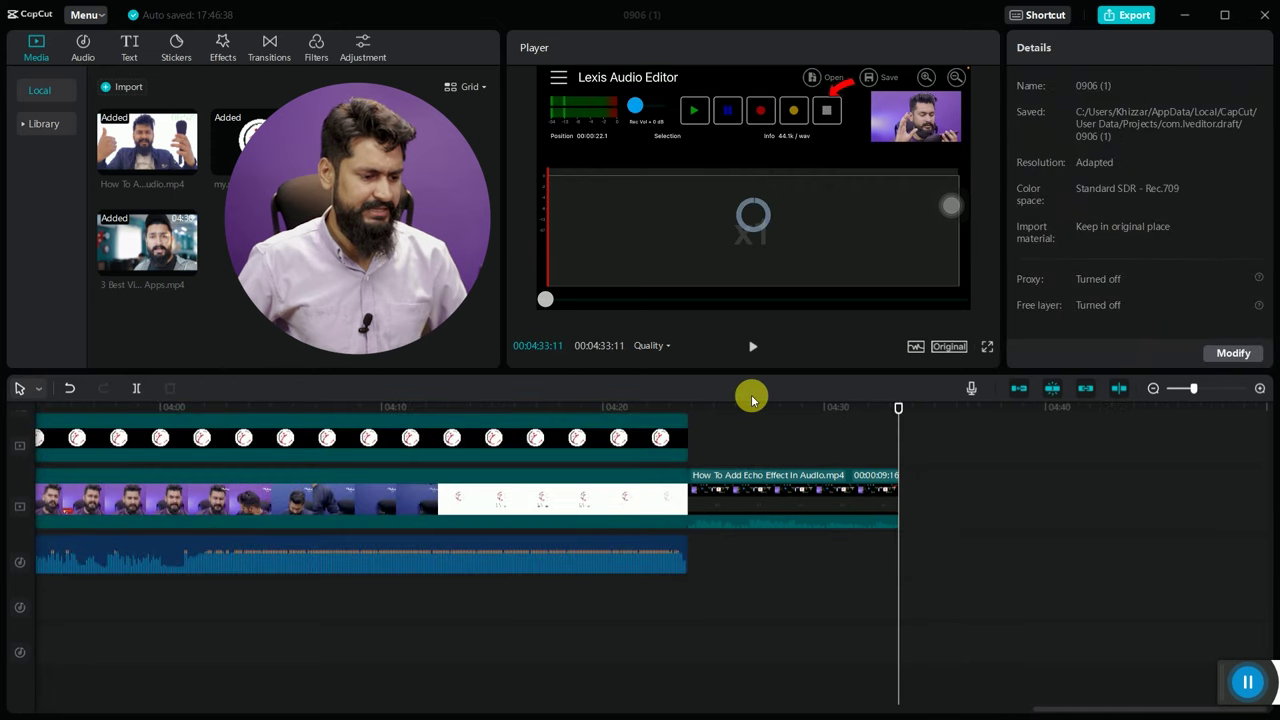
- Try the Deep voice effect on the trimmed echo effect clip and listen to it from about 04:25
{"action": "left_click", "coordinate": [754, 410]}
{"action": "left_click", "coordinate": [796, 508]}
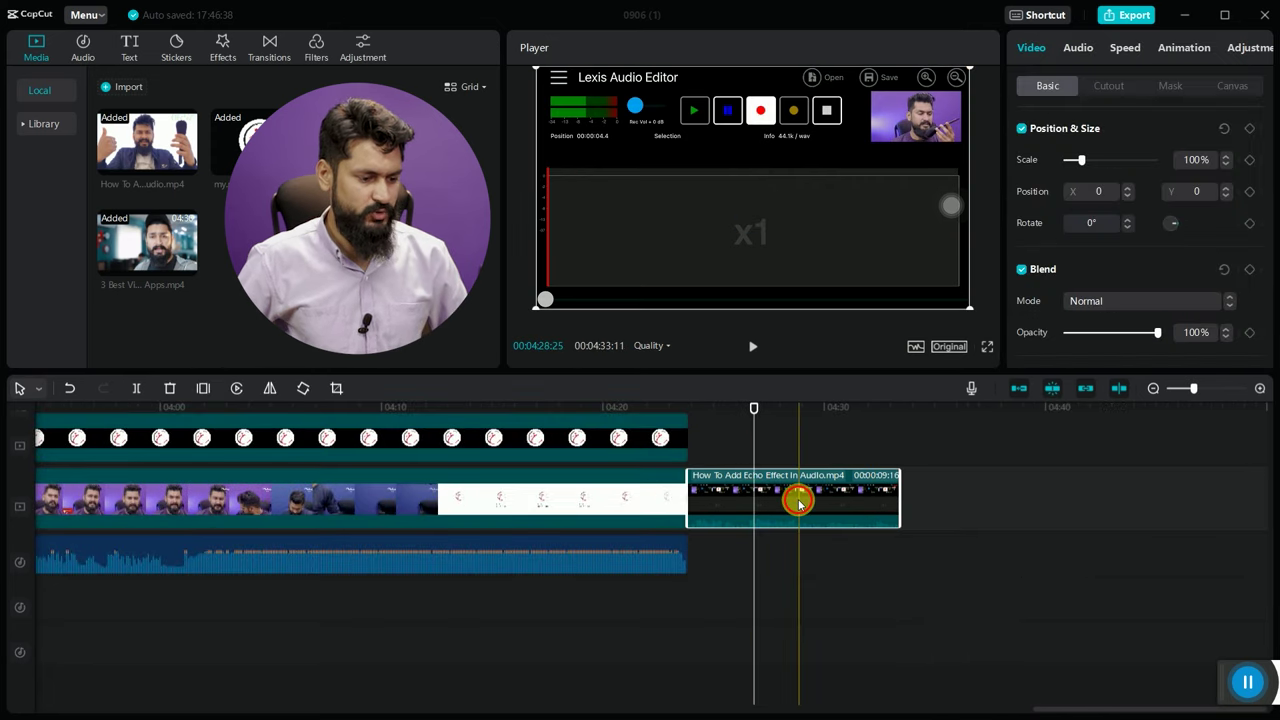
{"action": "left_click", "coordinate": [687, 410]}
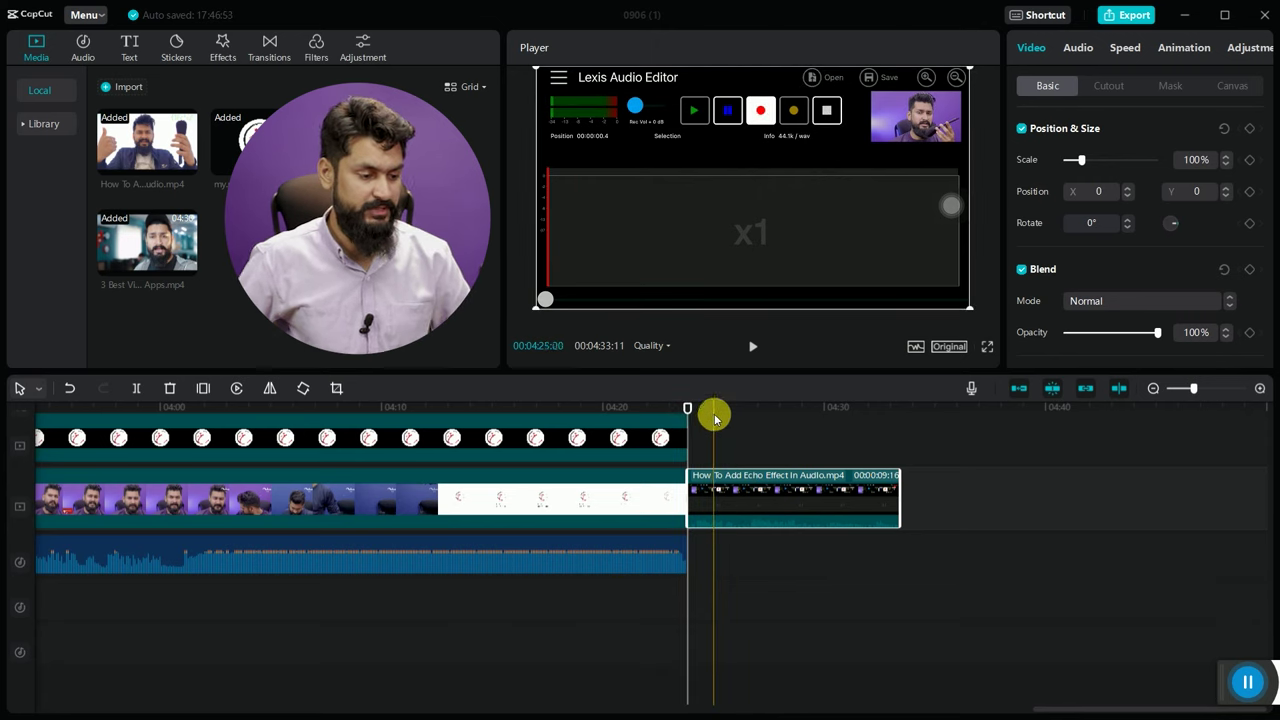
{"action": "mouse_move", "coordinate": [760, 502]}
{"action": "left_mouse_down"}
{"action": "mouse_move", "coordinate": [774, 502]}
{"action": "mouse_move", "coordinate": [762, 505]}
{"action": "left_mouse_up"}
{"action": "left_click", "coordinate": [1076, 50]}
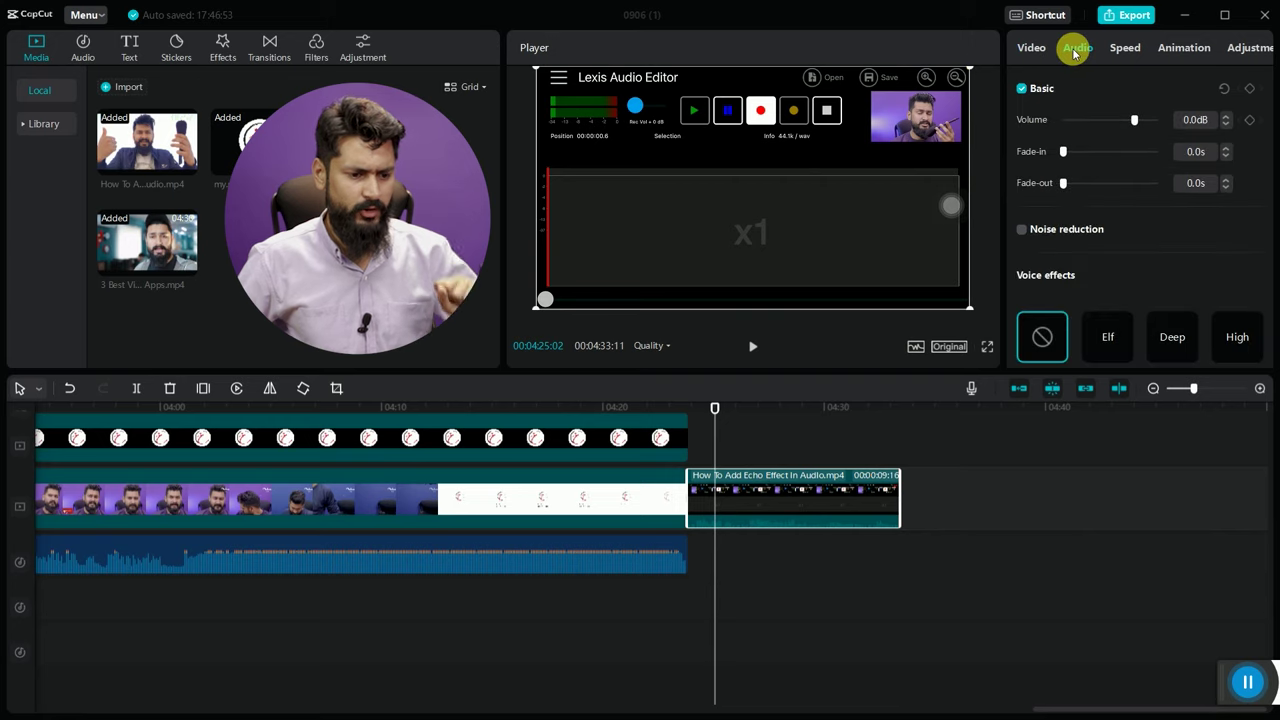
{"action": "scroll", "coordinate": [1110, 300], "scroll_direction": "down", "scroll_amount": 5}
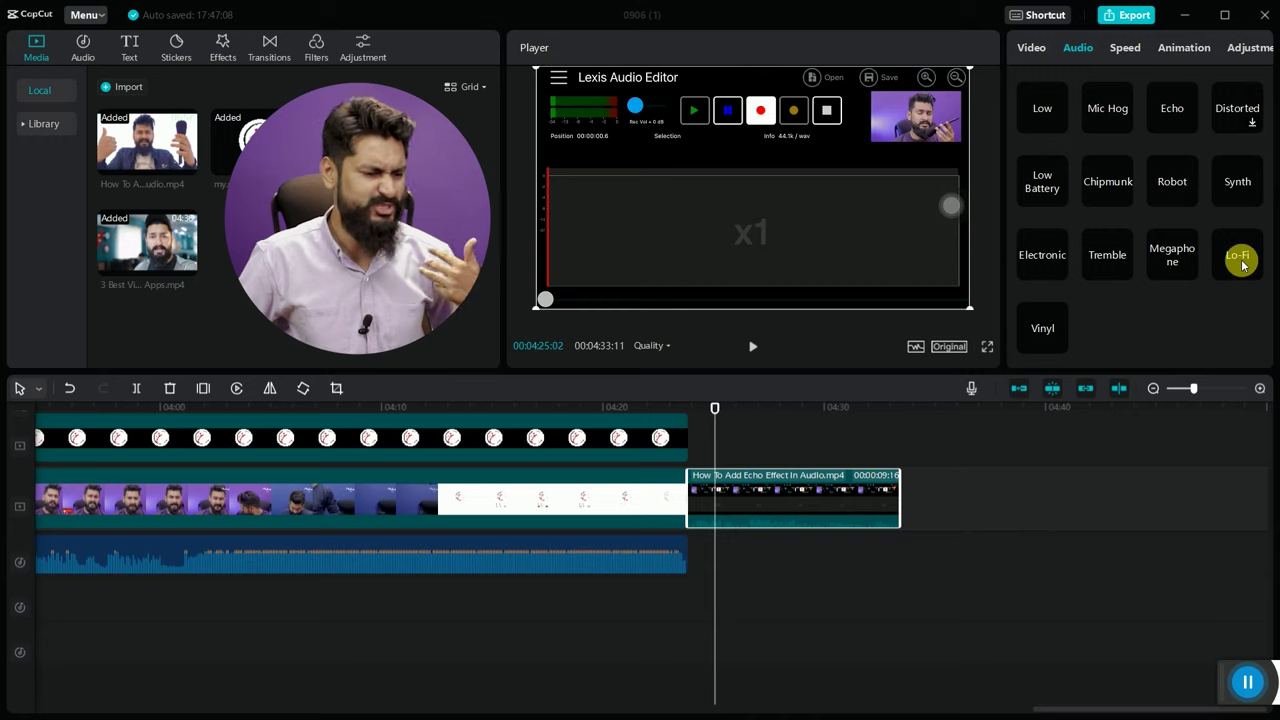
{"action": "scroll", "coordinate": [1176, 300], "scroll_direction": "up", "scroll_amount": 5}
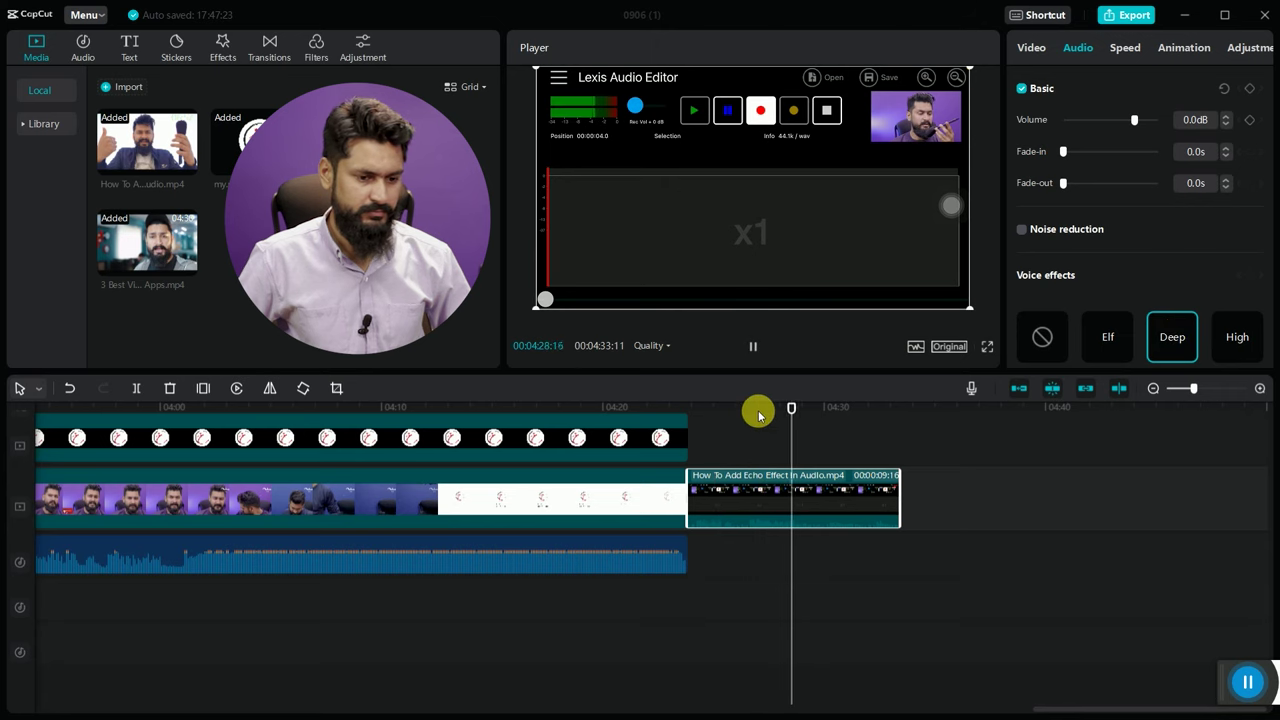
{"action": "scroll", "coordinate": [1157, 263], "scroll_direction": "down", "scroll_amount": 5}
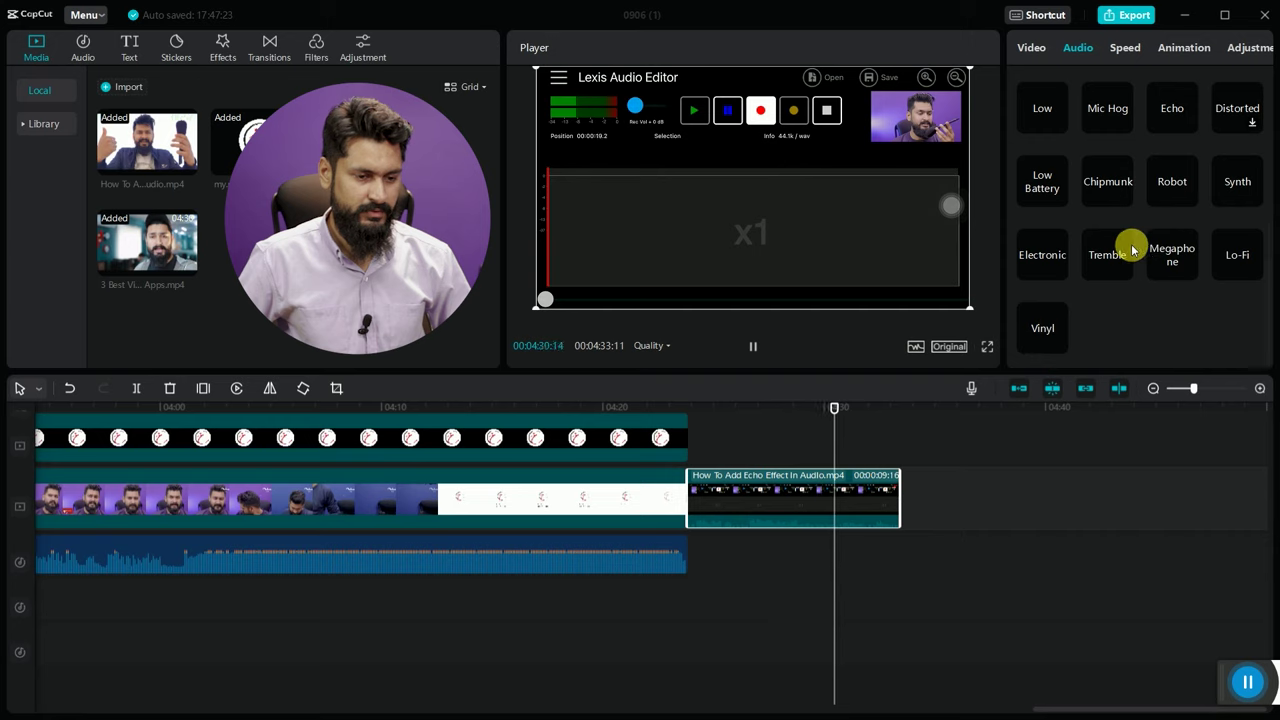
{"action": "key", "text": "space"}
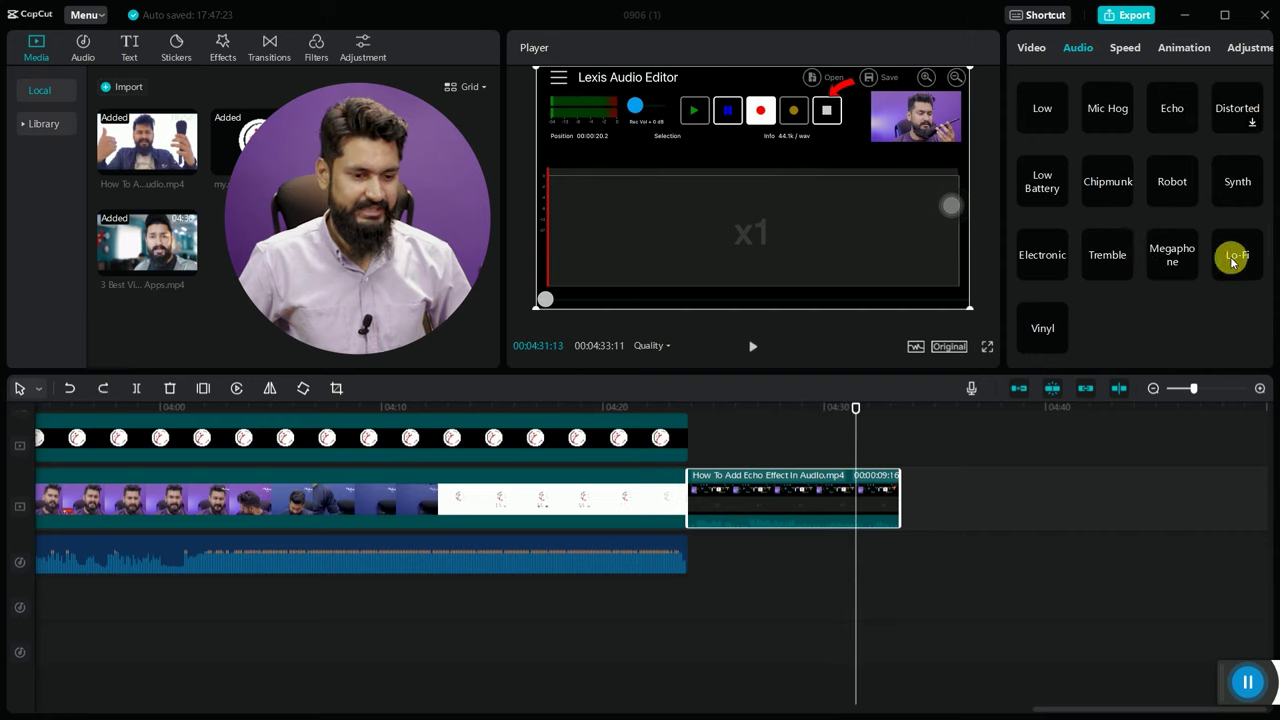
{"action": "left_click", "coordinate": [751, 408]}
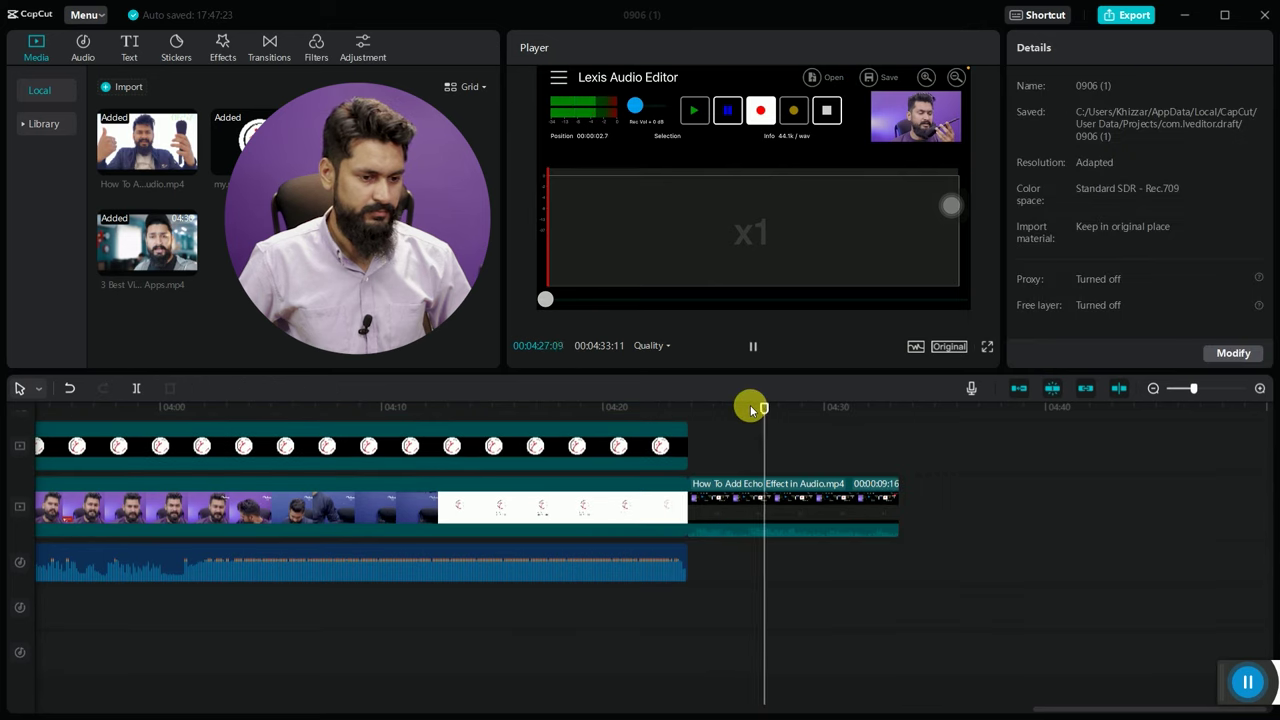
- Delete all of the echo effect footage from the main track
{"action": "left_click", "coordinate": [805, 515]}
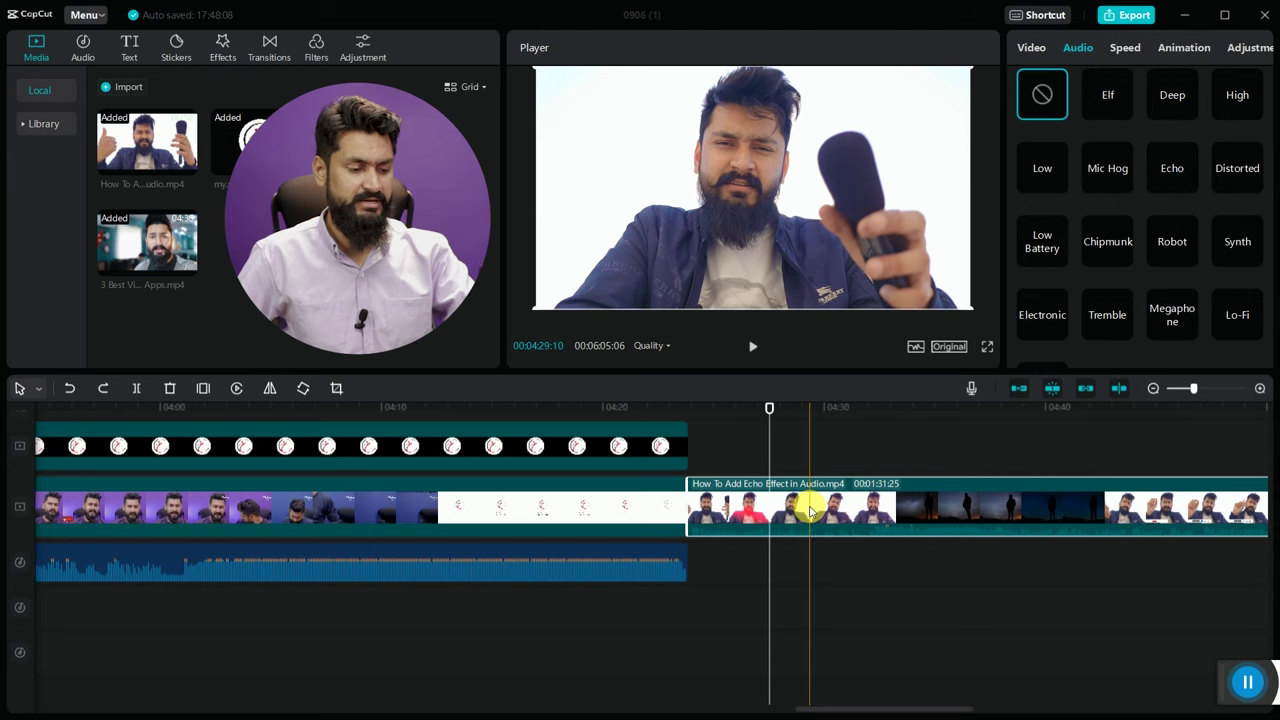
{"action": "key", "text": "Delete"}
{"action": "left_click_drag", "start_coordinate": [810, 511], "coordinate": [794, 506]}
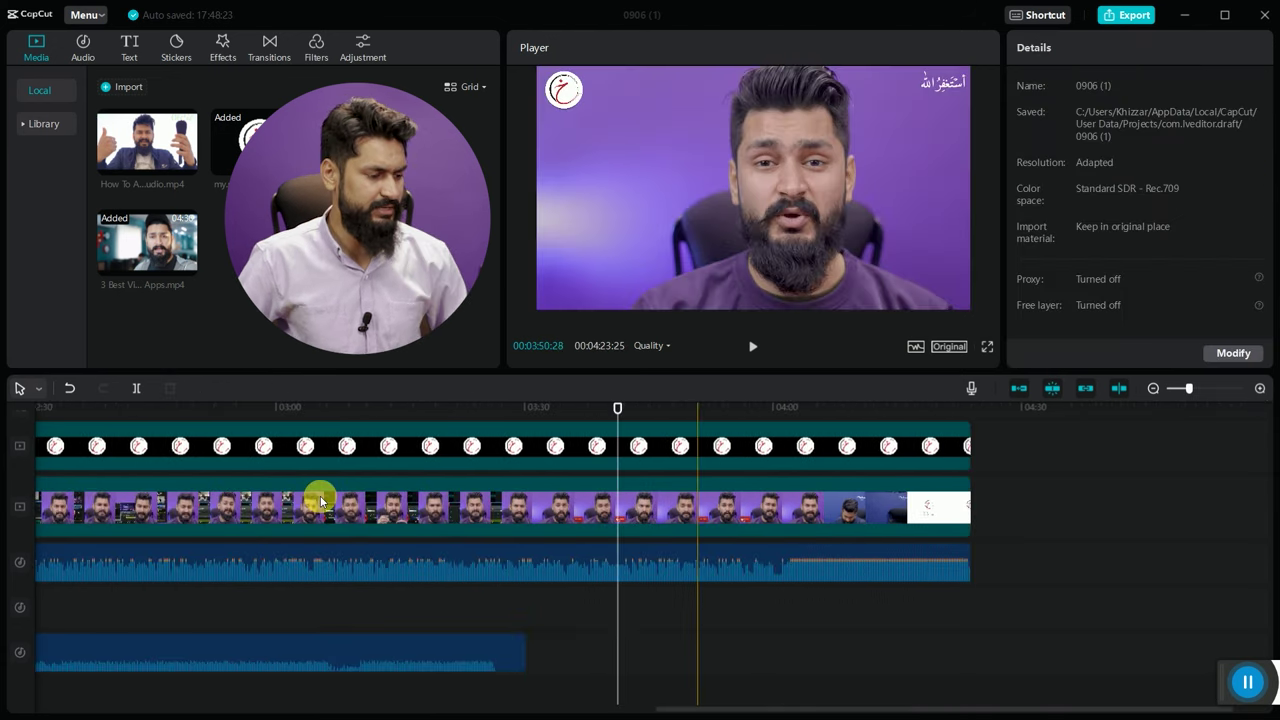
- Import the BG Remover image and place it on a new track above the logo, starting at about 00:52
{"action": "scroll", "coordinate": [320, 500], "scroll_direction": "down", "scroll_amount": 5}
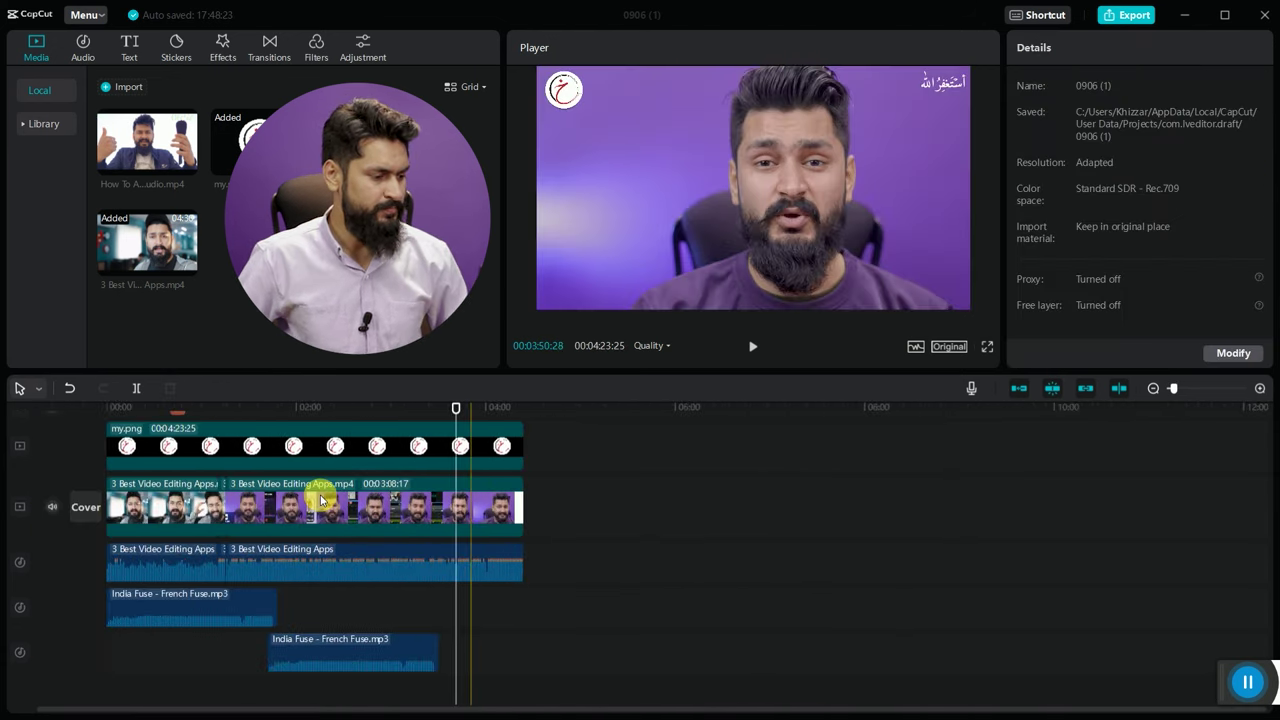
{"action": "left_click_drag", "start_coordinate": [1272, 516], "coordinate": [1260, 434]}
{"action": "left_click", "coordinate": [83, 460]}
{"action": "left_click", "coordinate": [197, 405]}
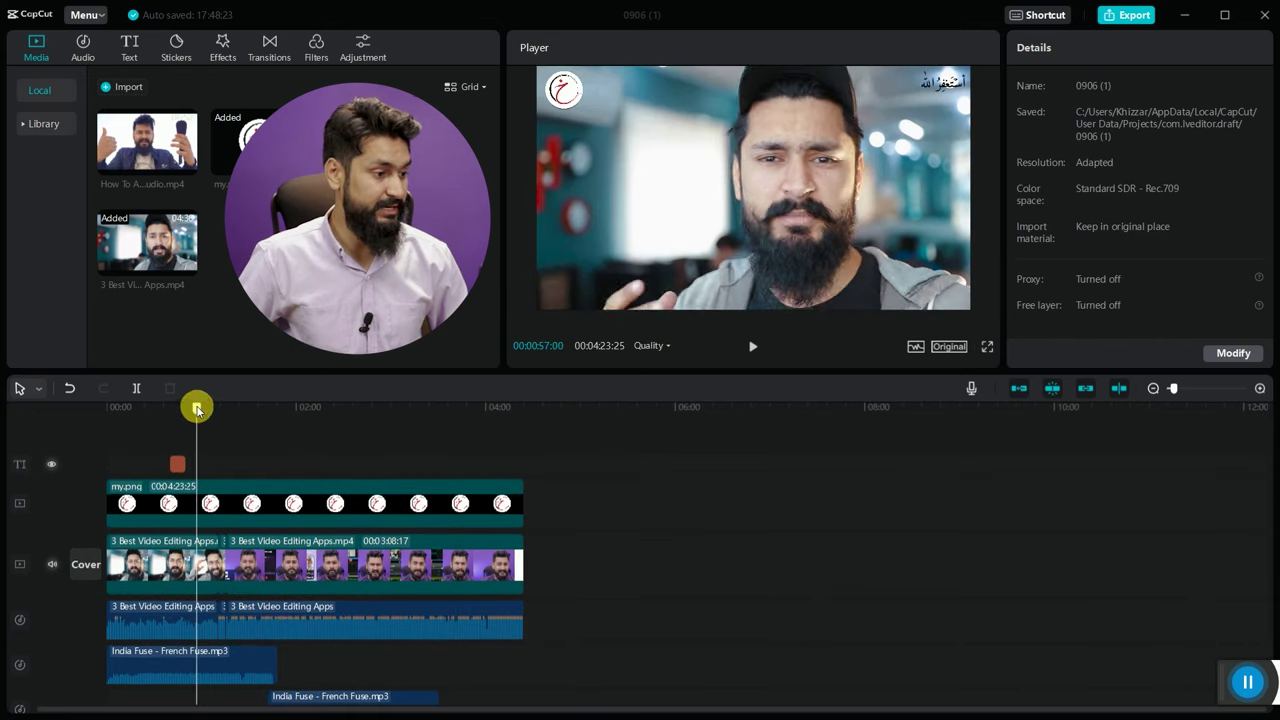
{"action": "left_click", "coordinate": [121, 89]}
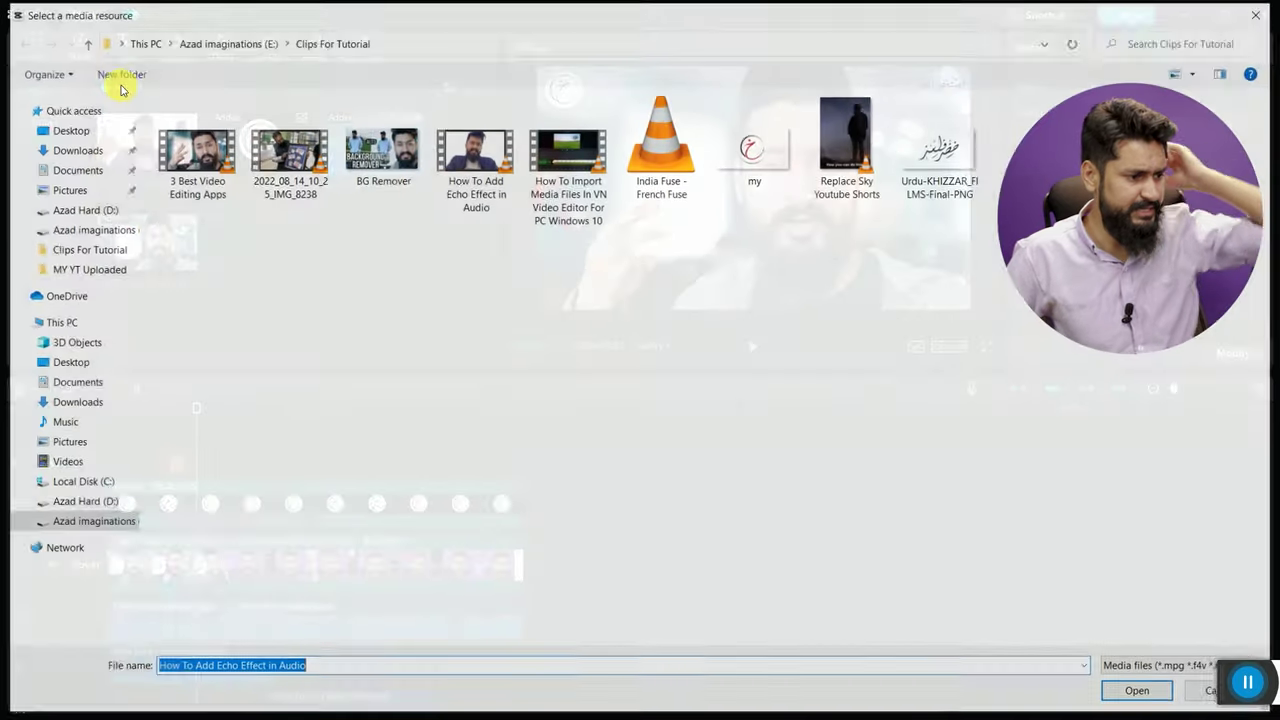
{"action": "left_click", "coordinate": [408, 152]}
{"action": "left_click", "coordinate": [1125, 692]}
{"action": "left_click_drag", "start_coordinate": [180, 130], "coordinate": [211, 500]}
{"action": "left_click", "coordinate": [191, 420]}
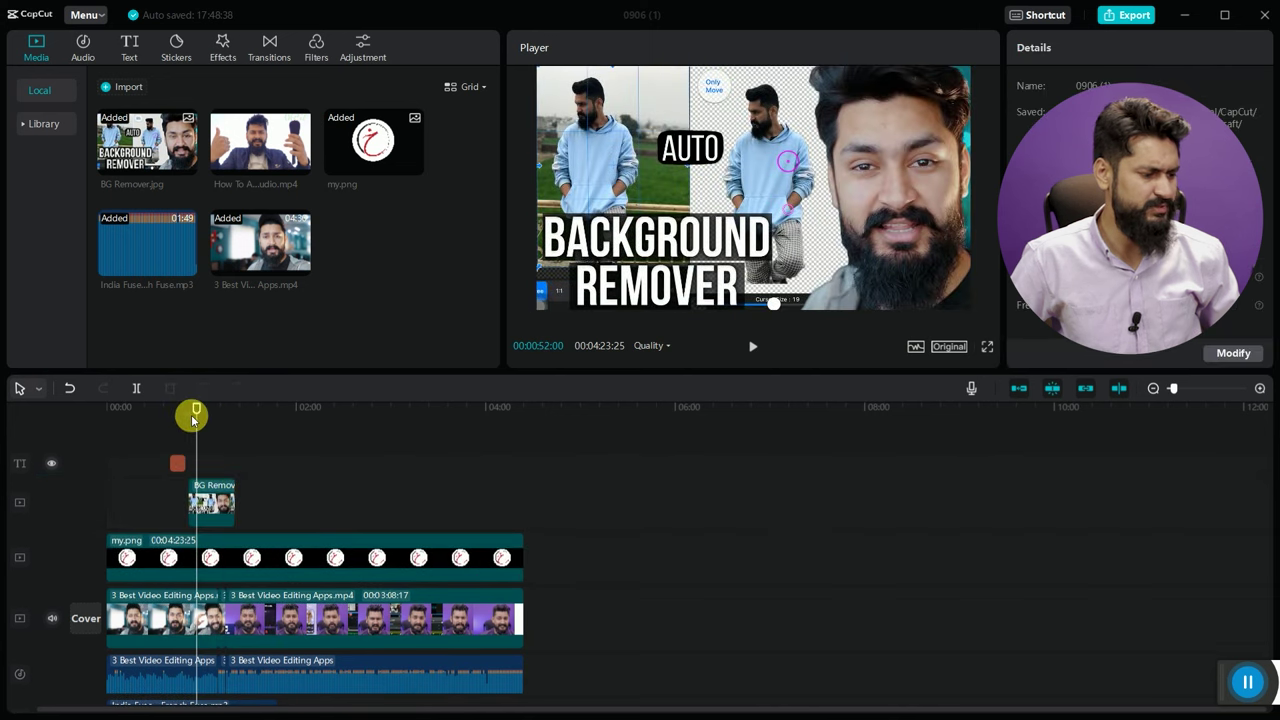
- Scale the BG Remover image to 37% and move it to the video frame's lower-left corner at X -1215, Y -683
{"action": "left_click", "coordinate": [655, 161]}
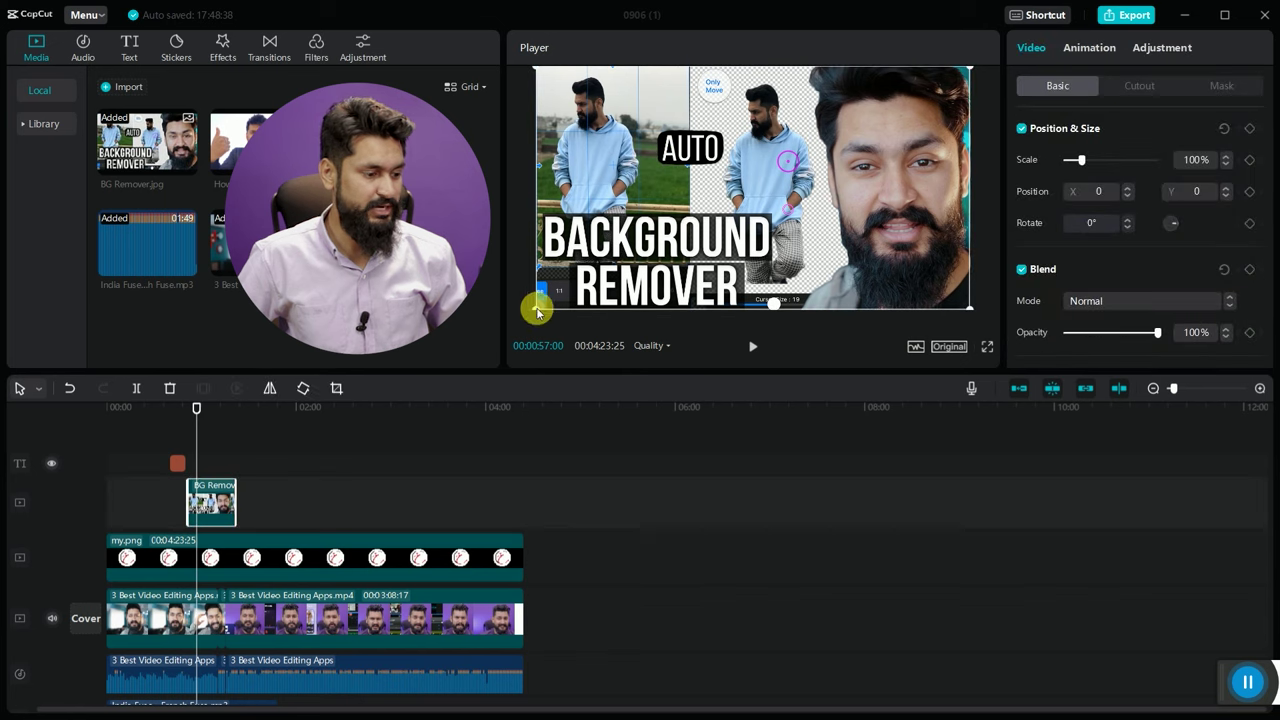
{"action": "left_click_drag", "start_coordinate": [541, 307], "coordinate": [663, 248]}
{"action": "left_click_drag", "start_coordinate": [797, 254], "coordinate": [643, 305]}
{"action": "left_click_drag", "start_coordinate": [748, 201], "coordinate": [696, 222]}
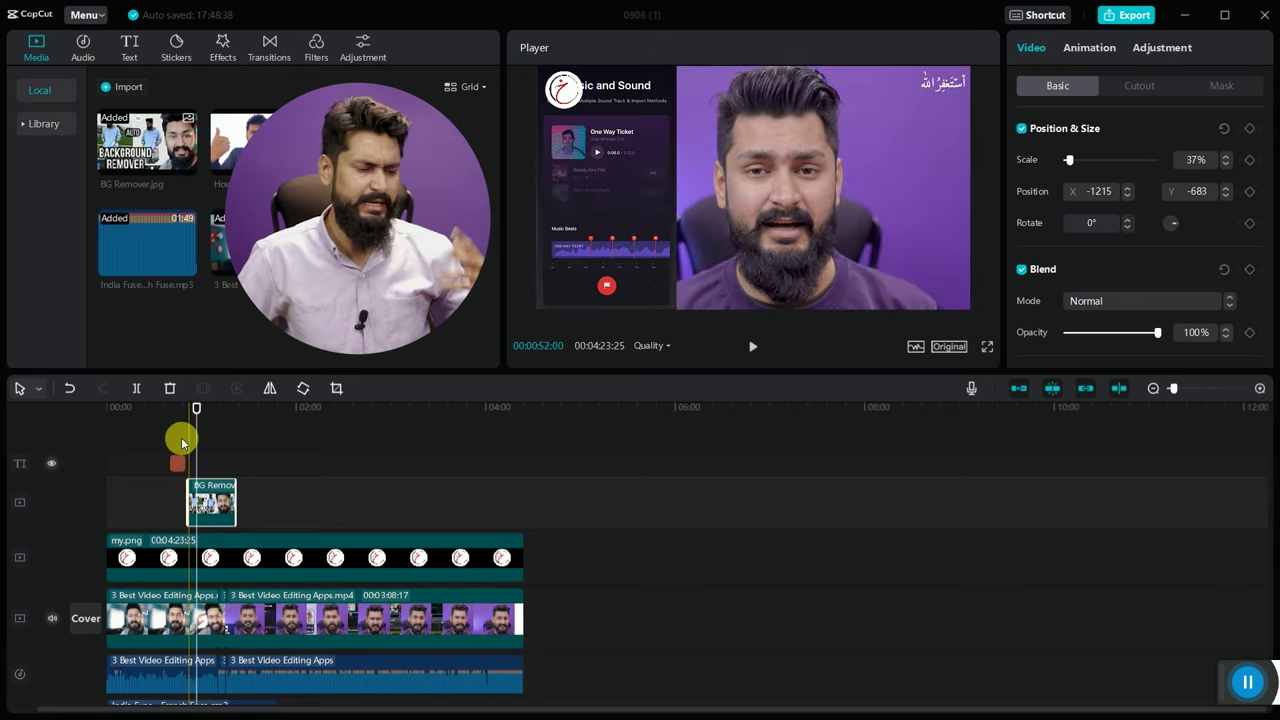
- Try the Zoom 2 entrance animation on the BG Remover image, then apply Zoom In with a duration of 1.7 s
{"action": "left_click", "coordinate": [212, 409]}
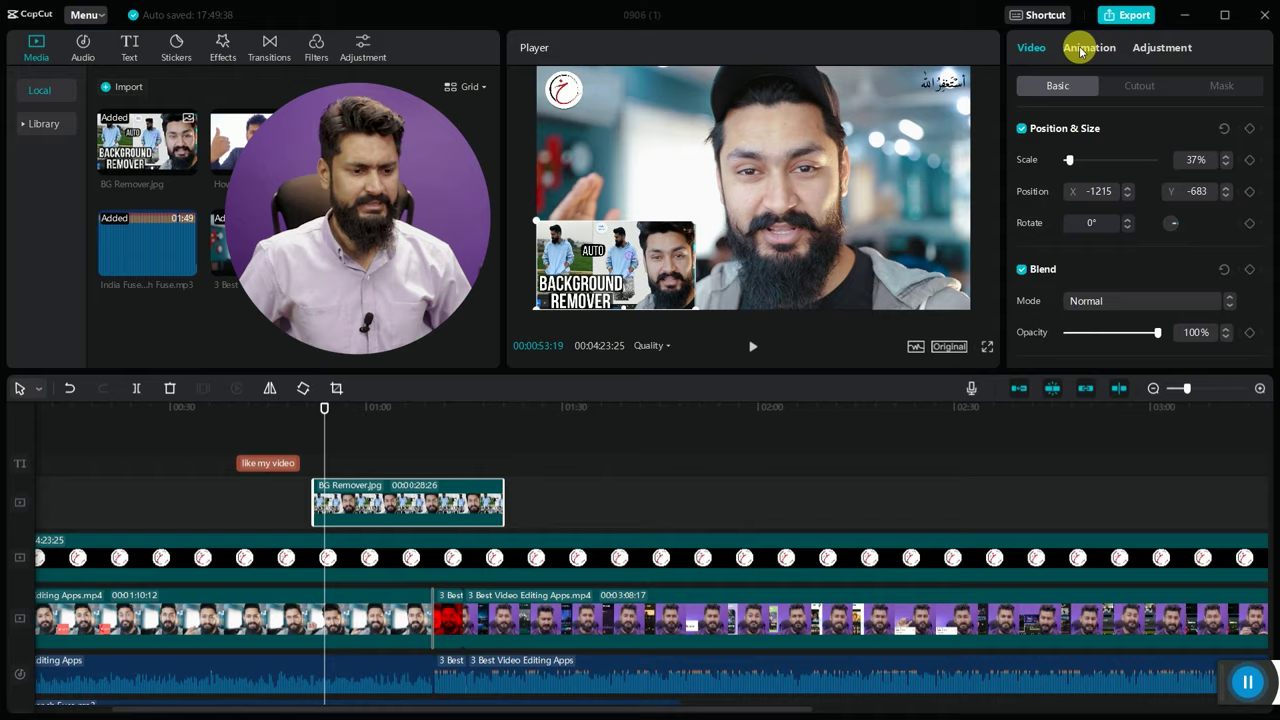
{"action": "left_click", "coordinate": [1079, 56]}
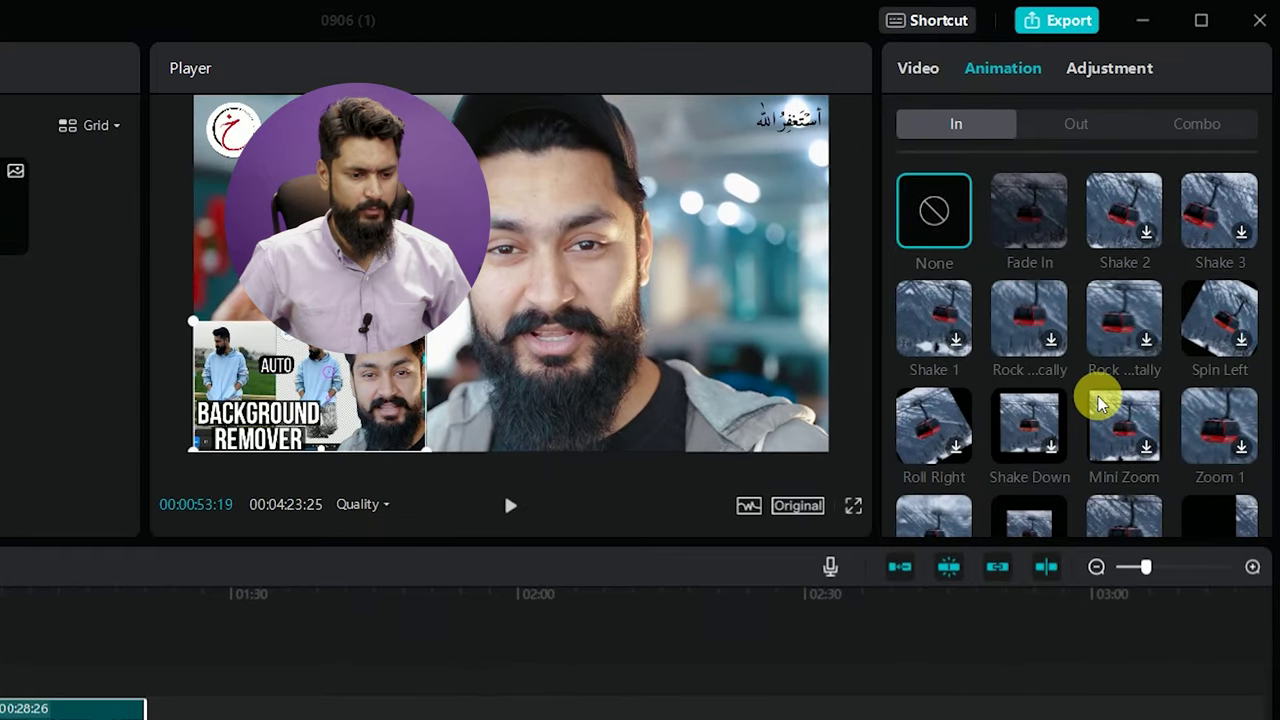
{"action": "scroll", "coordinate": [1159, 272], "scroll_direction": "down", "scroll_amount": 2}
{"action": "scroll", "coordinate": [1100, 390], "scroll_direction": "down", "scroll_amount": 1}
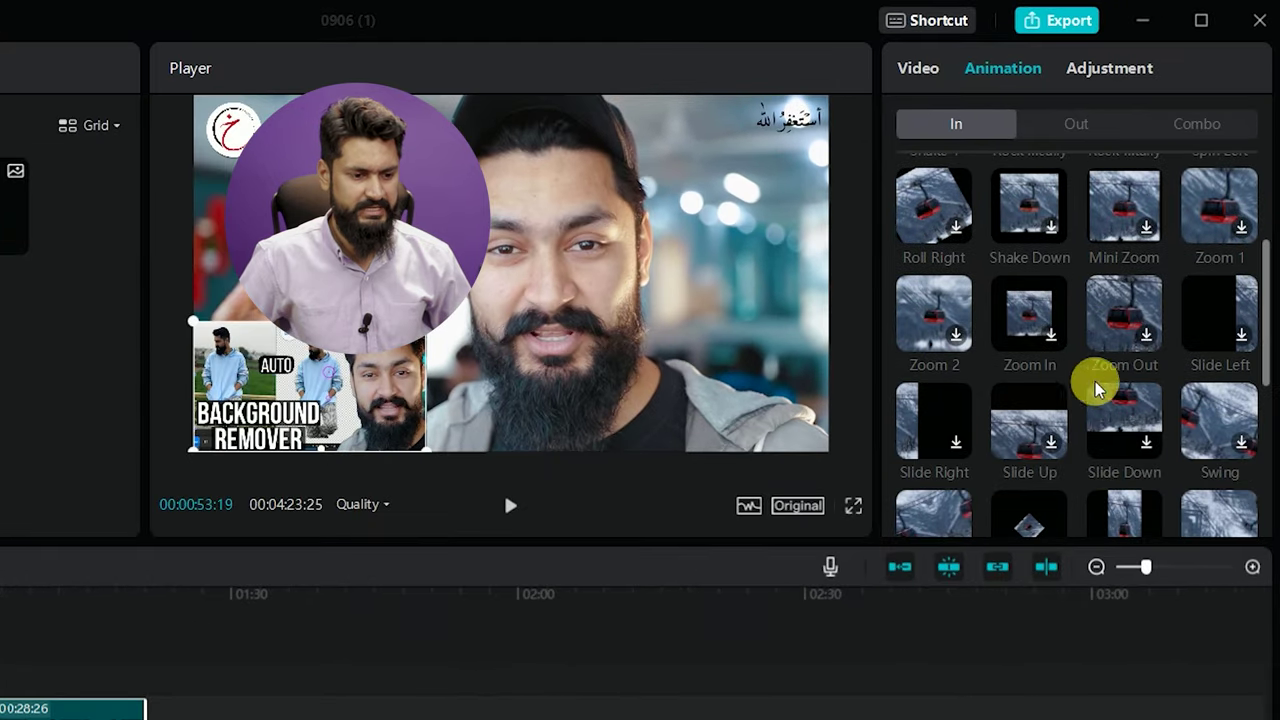
{"action": "left_click", "coordinate": [953, 340]}
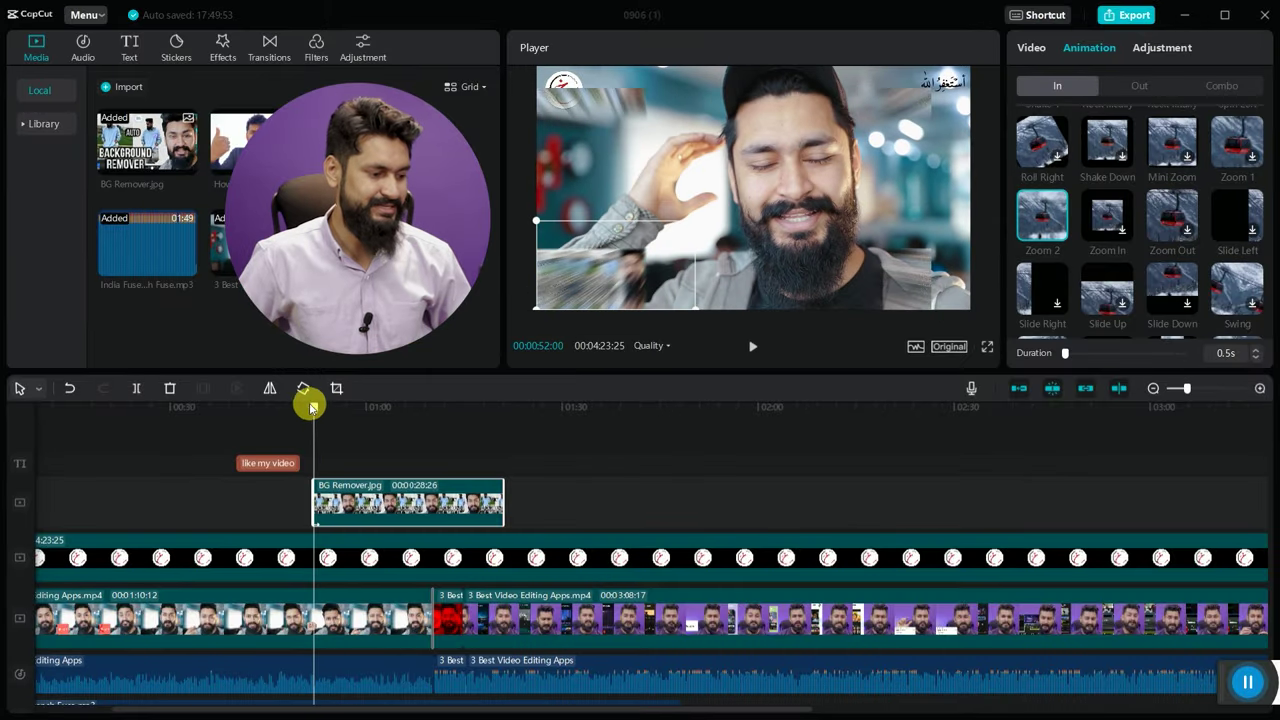
{"action": "left_click_drag", "start_coordinate": [310, 406], "coordinate": [303, 408]}
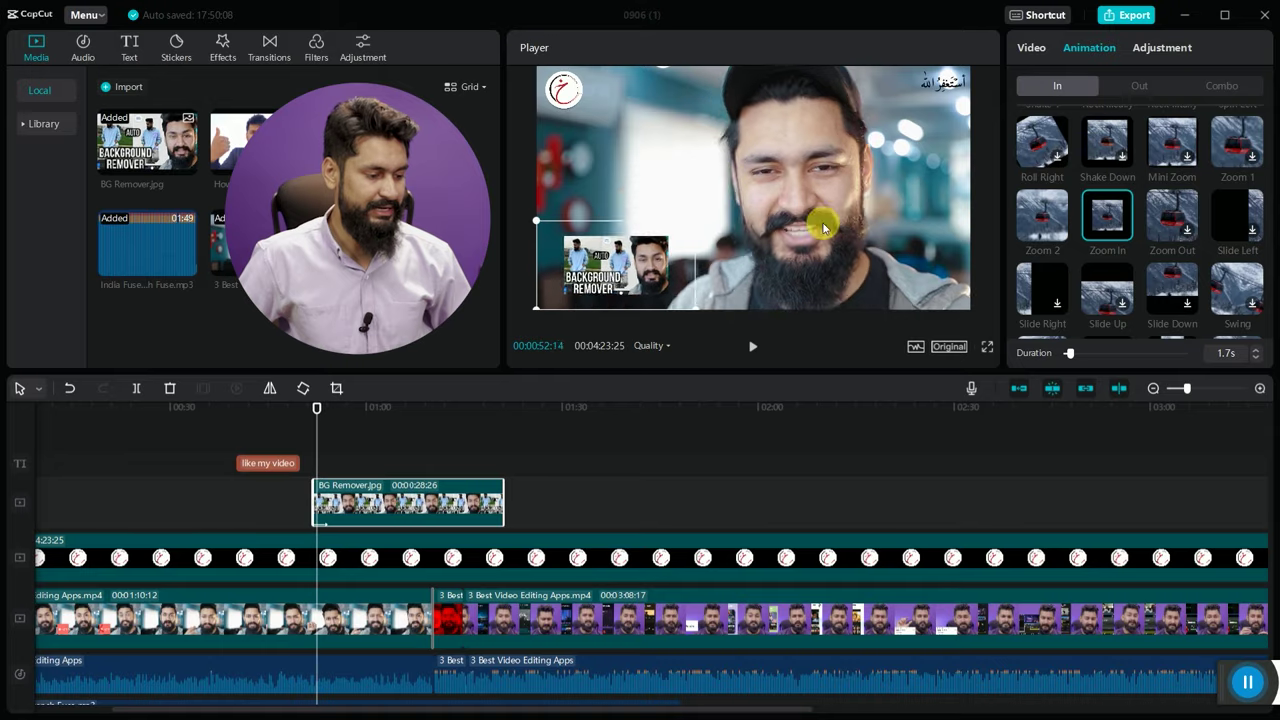
- Apply the Zoom In exit animation to the BG Remover image with a duration of 2.2 s
{"action": "left_click", "coordinate": [491, 409]}
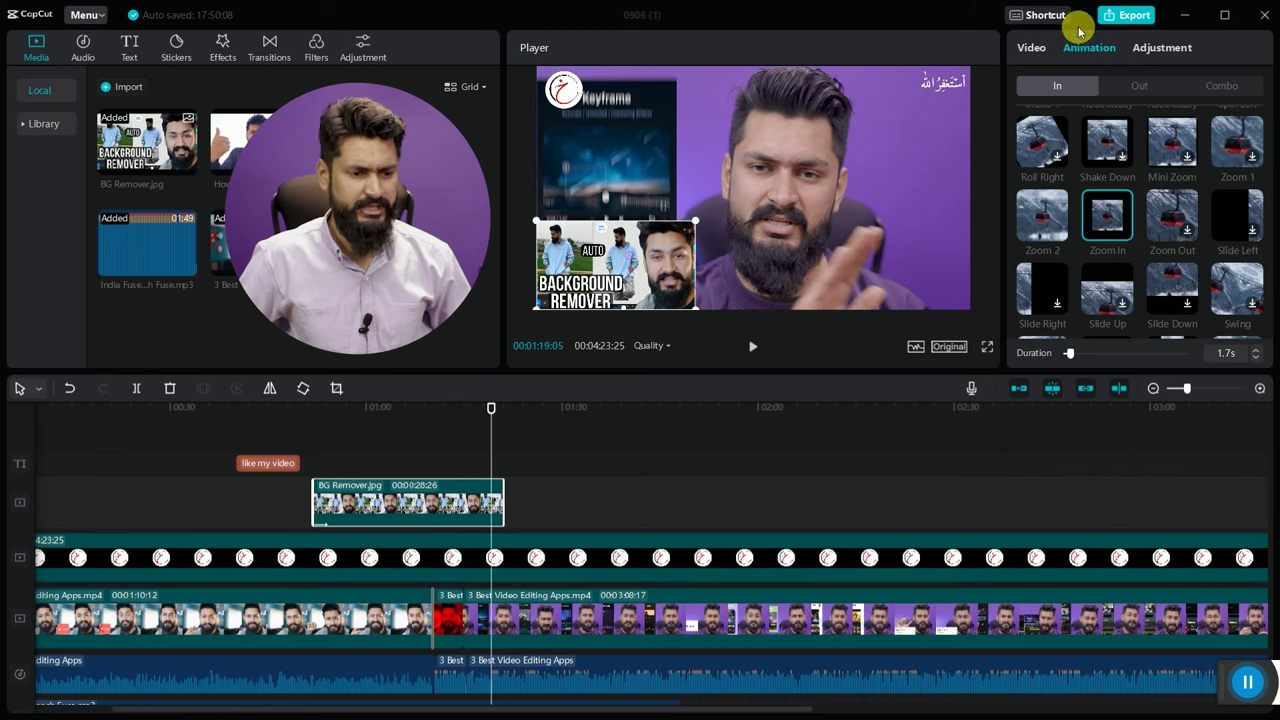
{"action": "left_click", "coordinate": [1141, 87]}
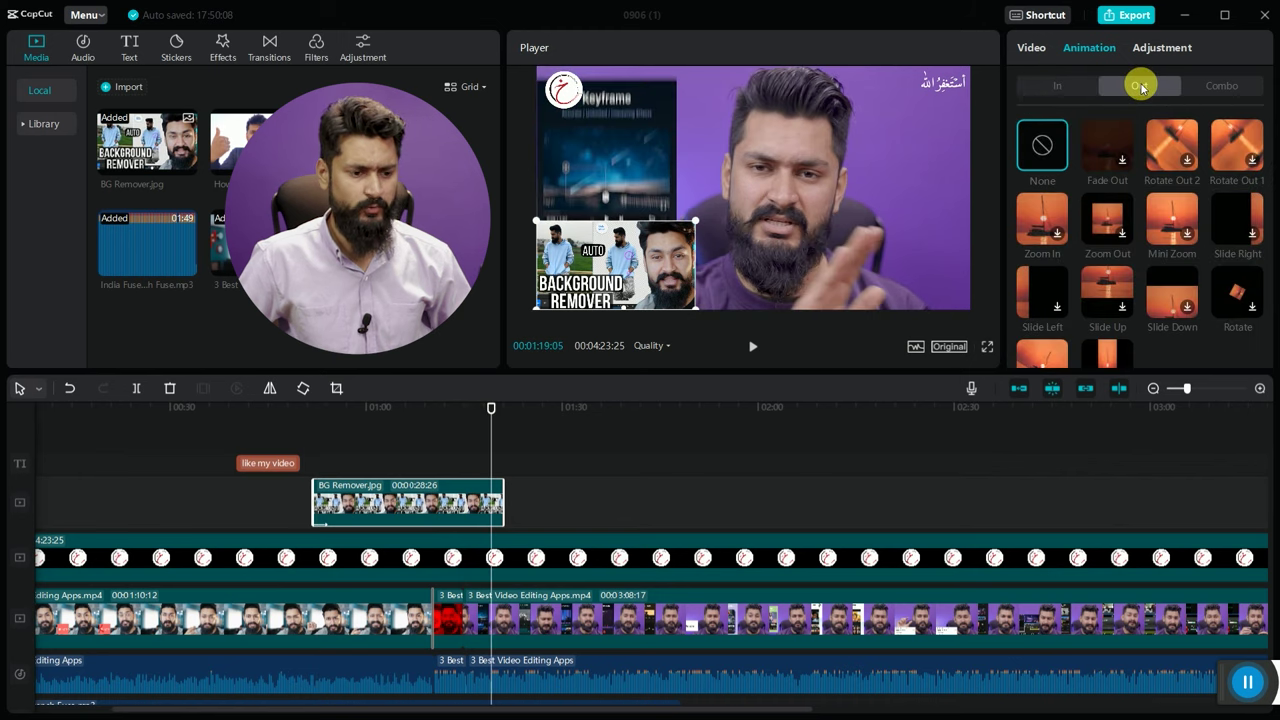
{"action": "left_click", "coordinate": [1190, 160]}
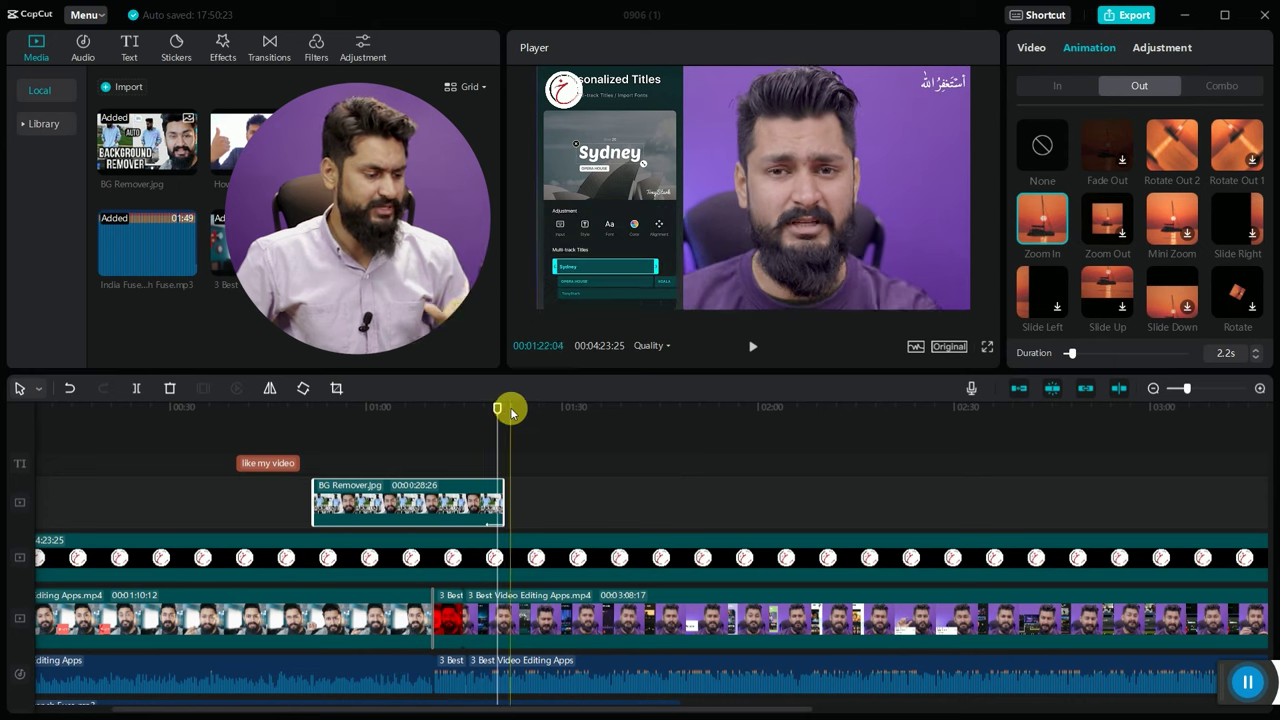
- Review the audio, speed and in/out animation options of the long main-track clip, and the available transitions
{"action": "left_click", "coordinate": [543, 625]}
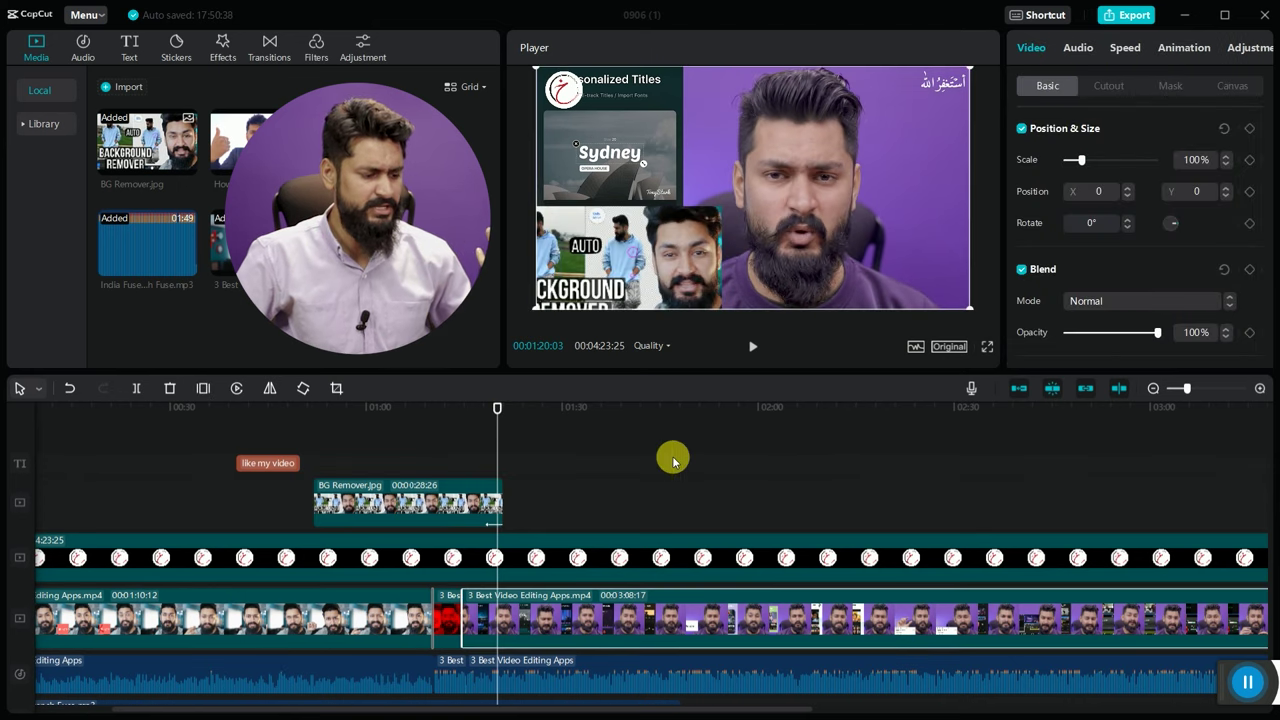
{"action": "left_click", "coordinate": [1077, 50]}
{"action": "left_click", "coordinate": [1126, 48]}
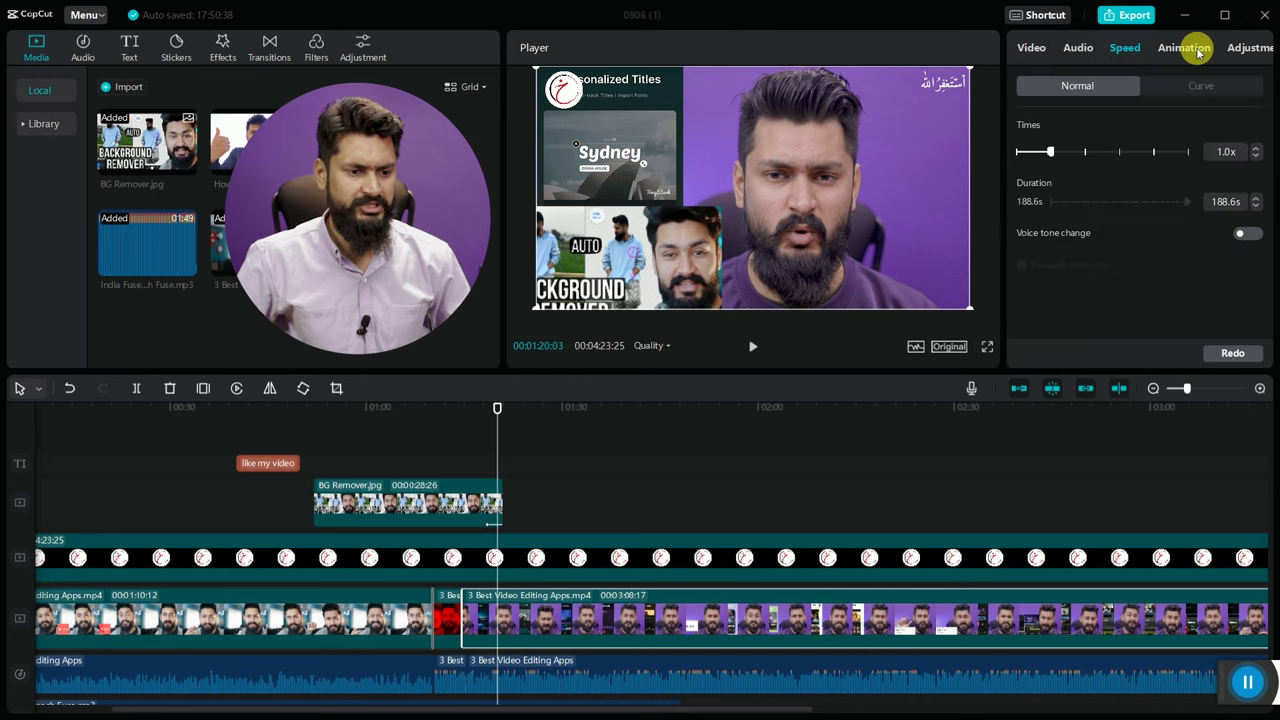
{"action": "left_click", "coordinate": [1184, 48]}
{"action": "left_click", "coordinate": [1140, 85]}
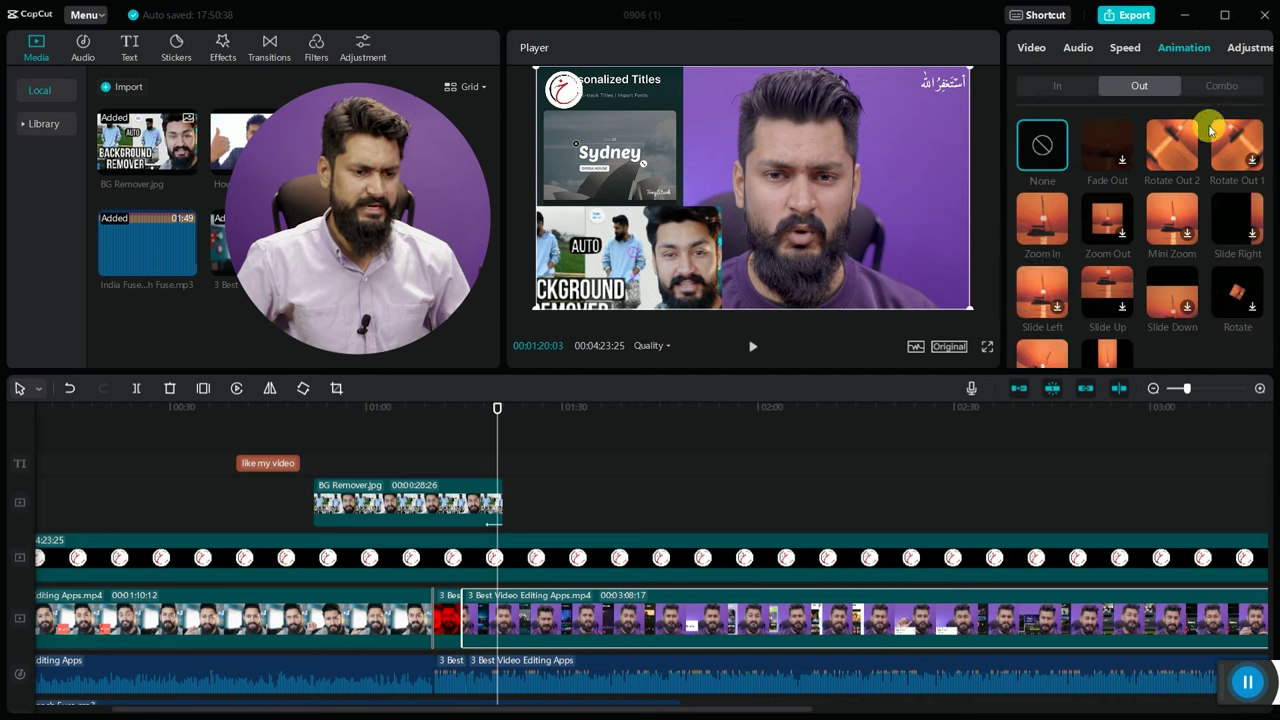
{"action": "left_click", "coordinate": [1053, 89]}
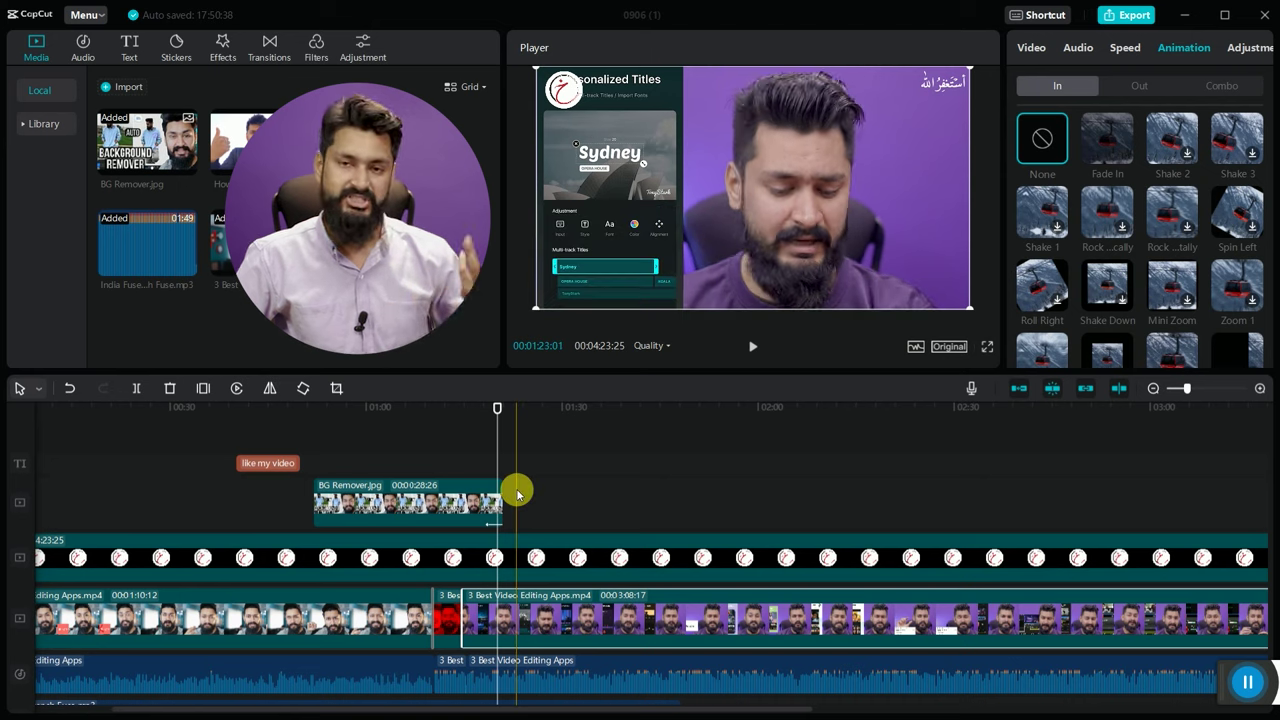
{"action": "left_click", "coordinate": [267, 44]}
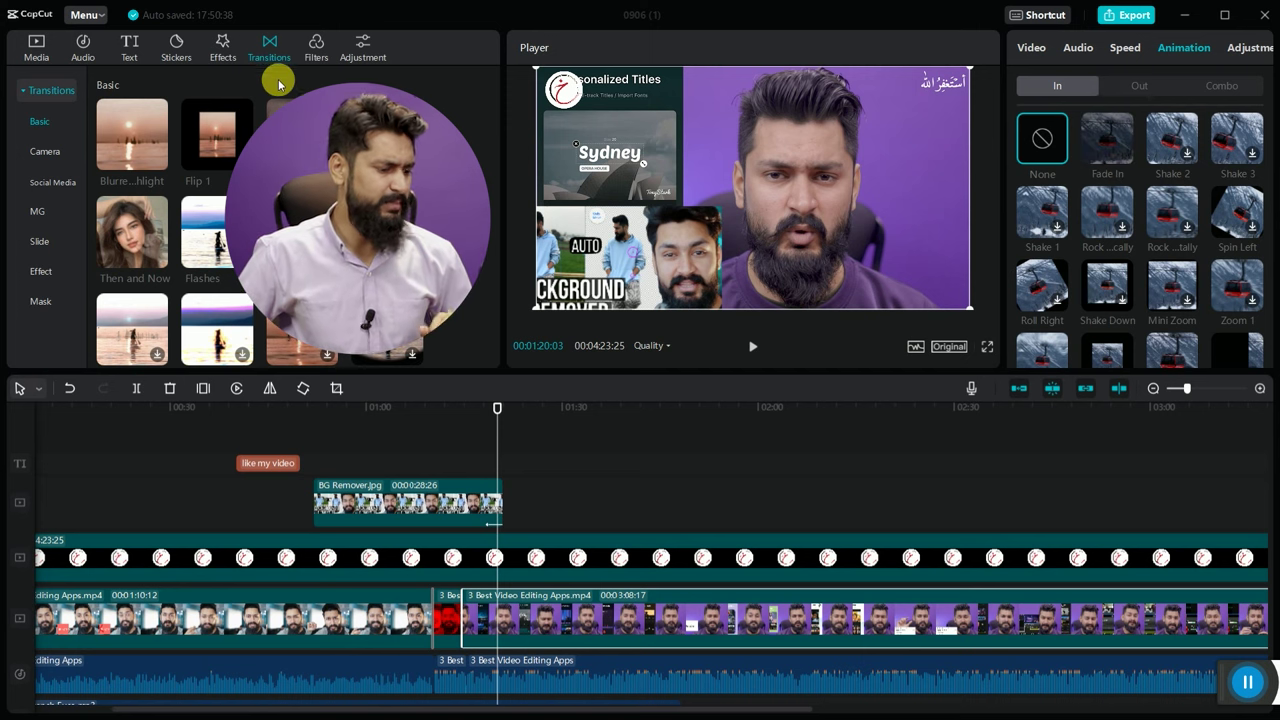
- Add a custom adjustment layer above the BG Remover image's track, stretching from about 01:23 to about 02:43
{"action": "left_click", "coordinate": [522, 412]}
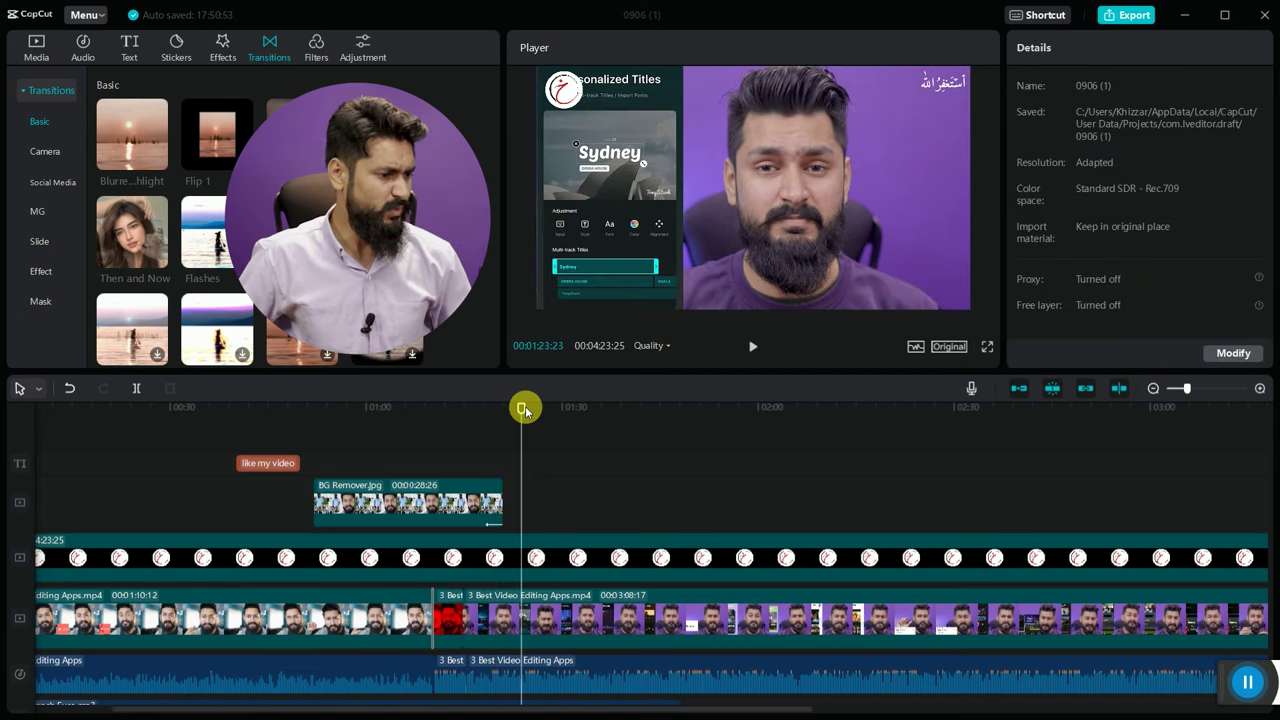
{"action": "left_click", "coordinate": [359, 47]}
{"action": "left_click_drag", "start_coordinate": [132, 130], "coordinate": [1031, 500]}
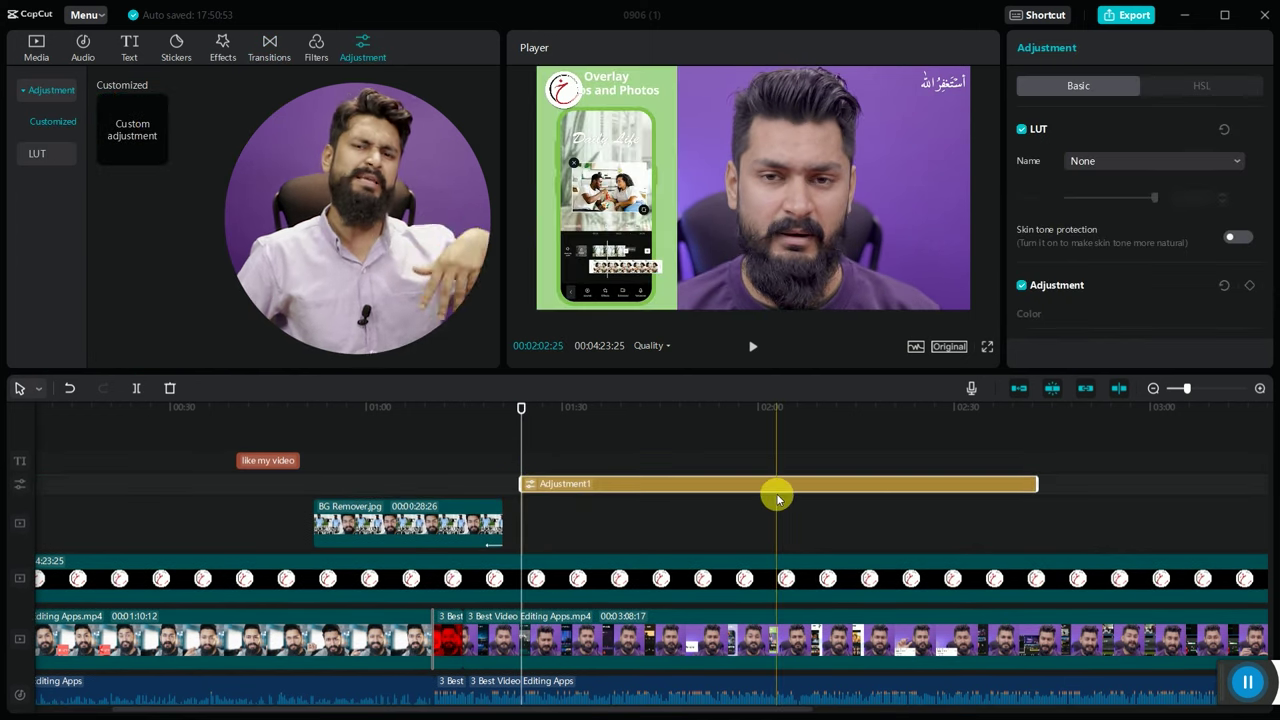
- Set the adjustment layer's saturation to 45, contrast to -47, shadow to -22 and sharpen to 12, checking the look around 01:49
{"action": "left_click", "coordinate": [616, 410]}
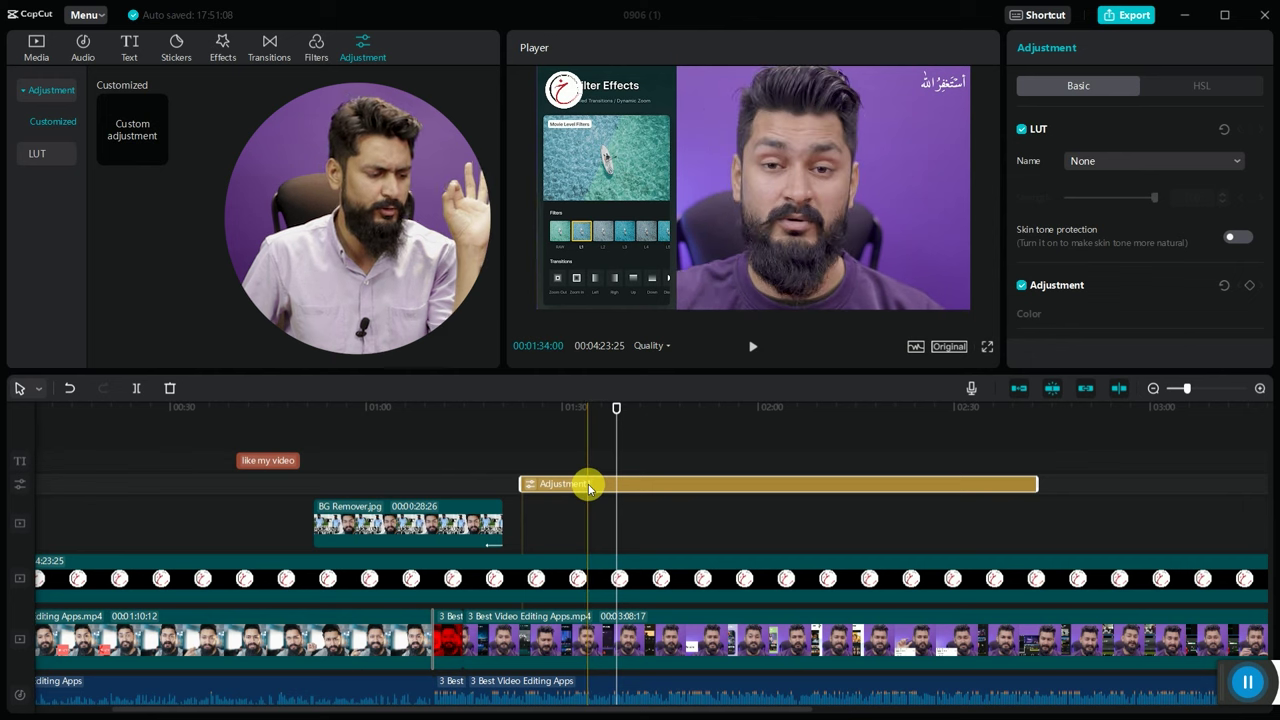
{"action": "scroll", "coordinate": [1071, 160], "scroll_direction": "down", "scroll_amount": 5}
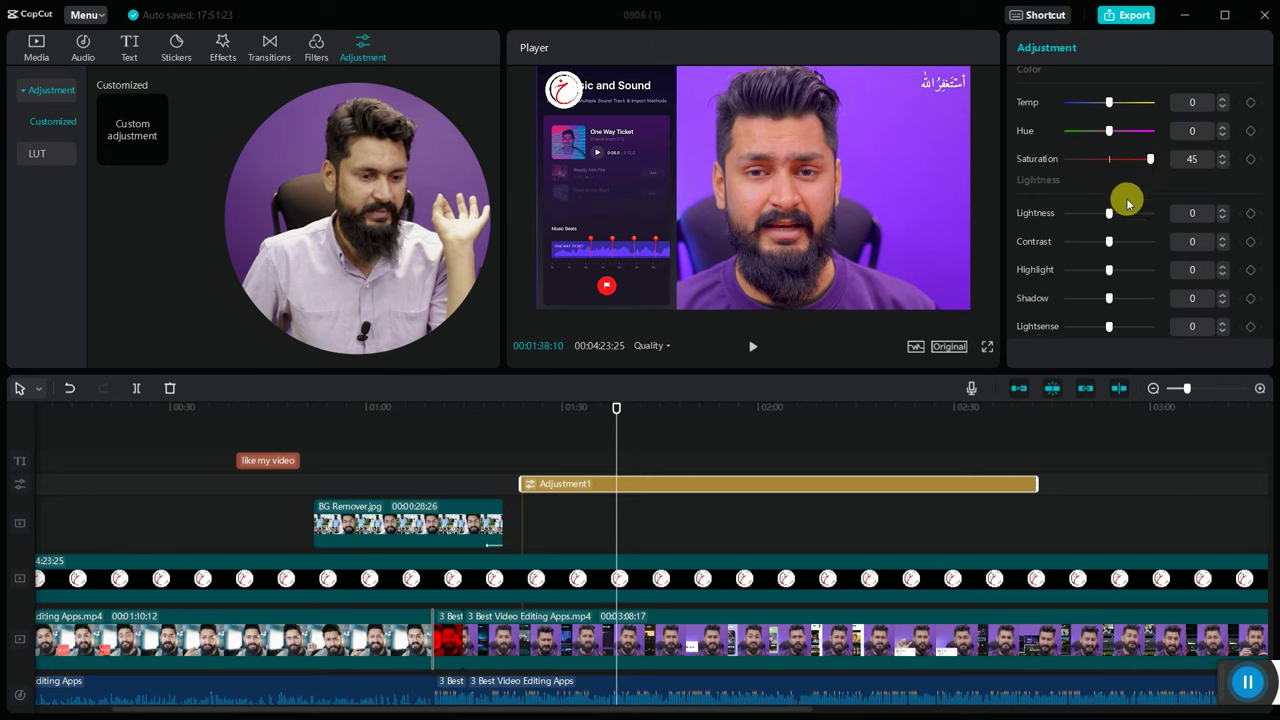
{"action": "left_click_drag", "start_coordinate": [1108, 244], "coordinate": [1068, 251]}
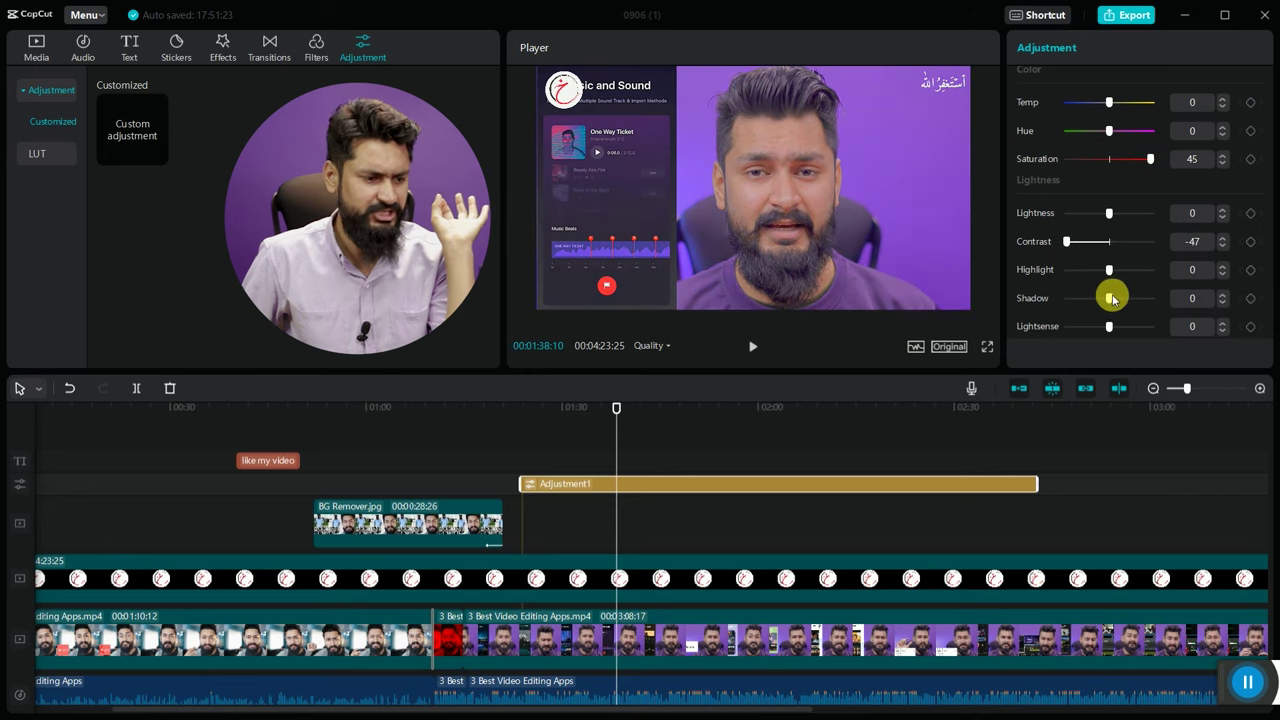
{"action": "left_click_drag", "start_coordinate": [1155, 307], "coordinate": [1096, 307]}
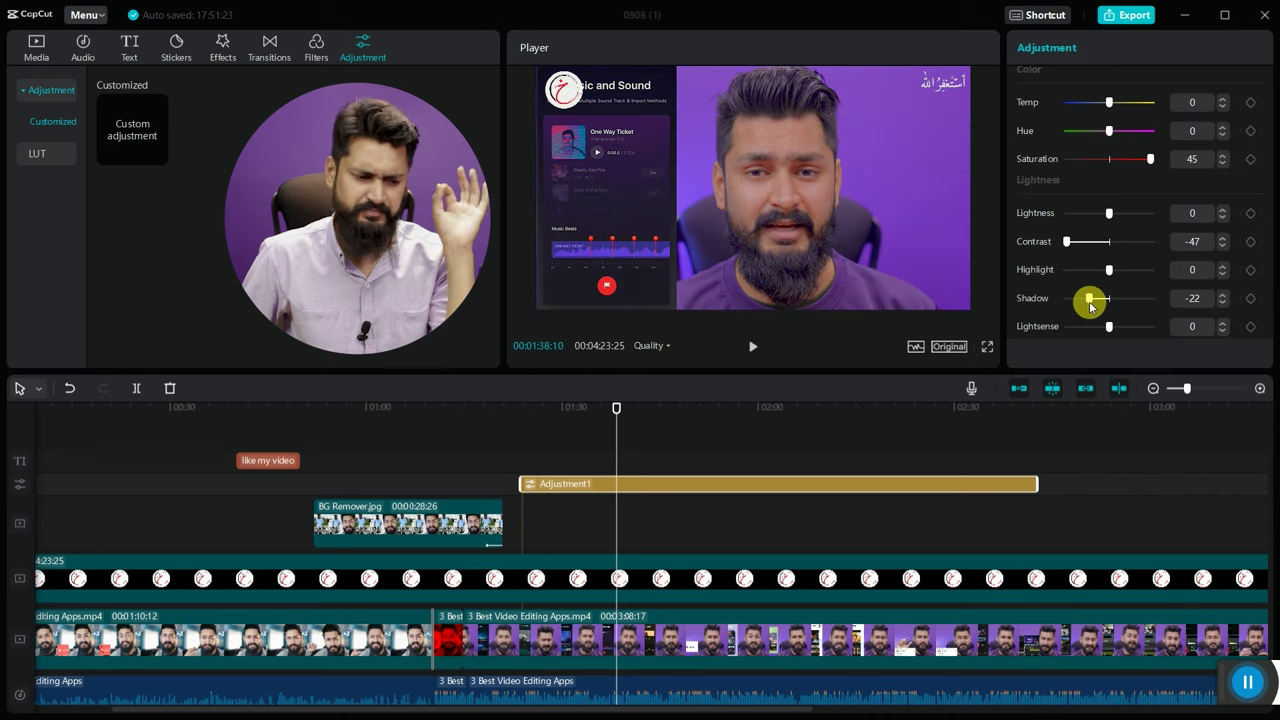
{"action": "scroll", "coordinate": [1121, 321], "scroll_direction": "down", "scroll_amount": 3}
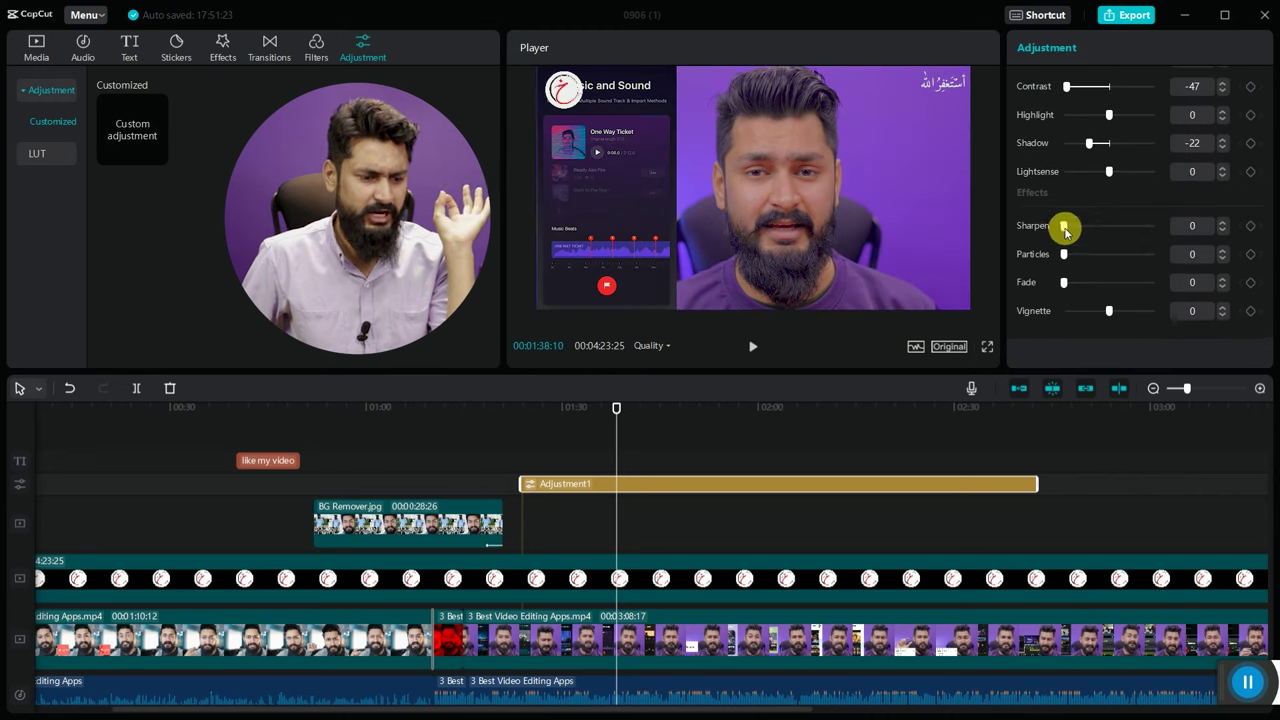
{"action": "scroll", "coordinate": [1108, 258], "scroll_direction": "up", "scroll_amount": 5}
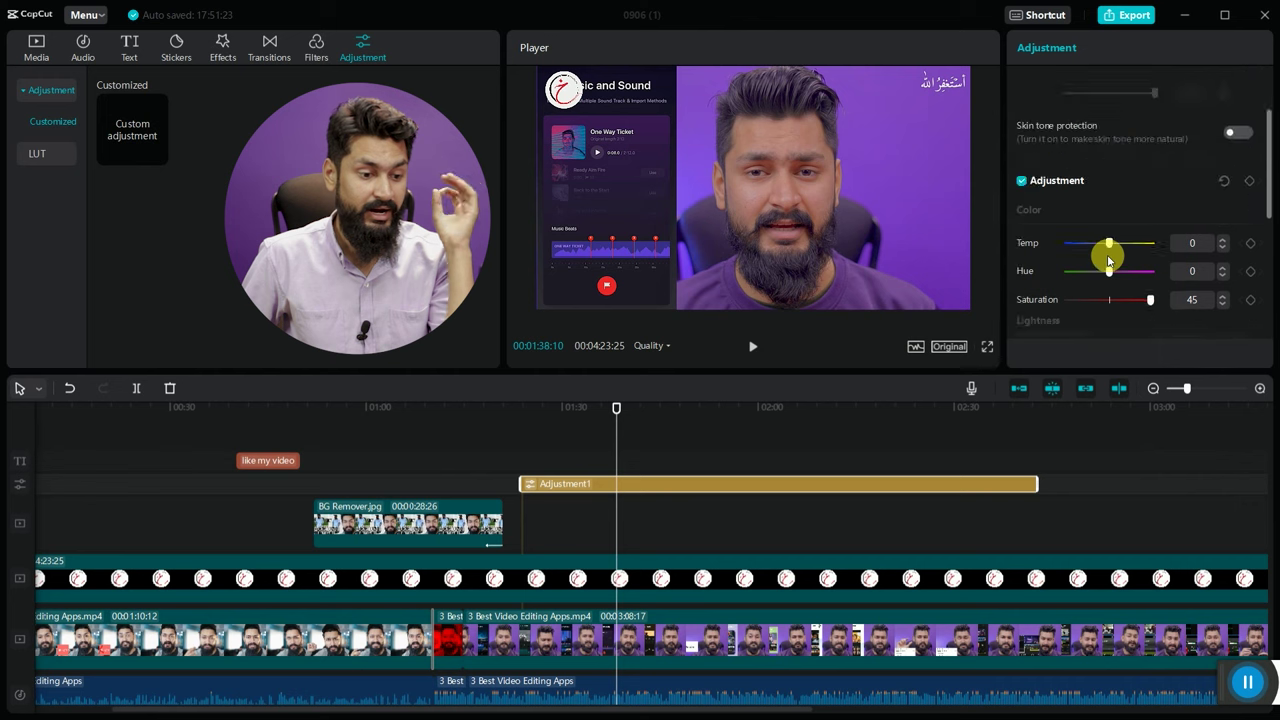
{"action": "scroll", "coordinate": [1106, 260], "scroll_direction": "down", "scroll_amount": 5}
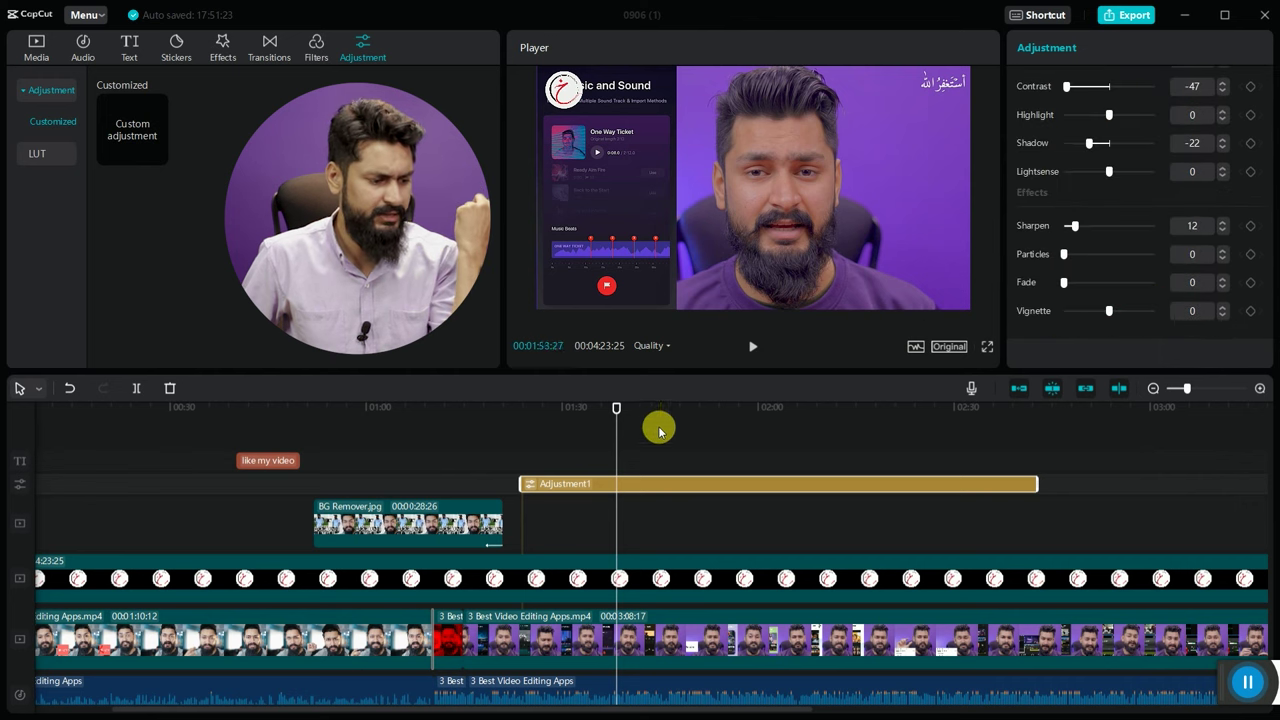
{"action": "left_click", "coordinate": [686, 410]}
{"action": "left_click", "coordinate": [760, 484]}
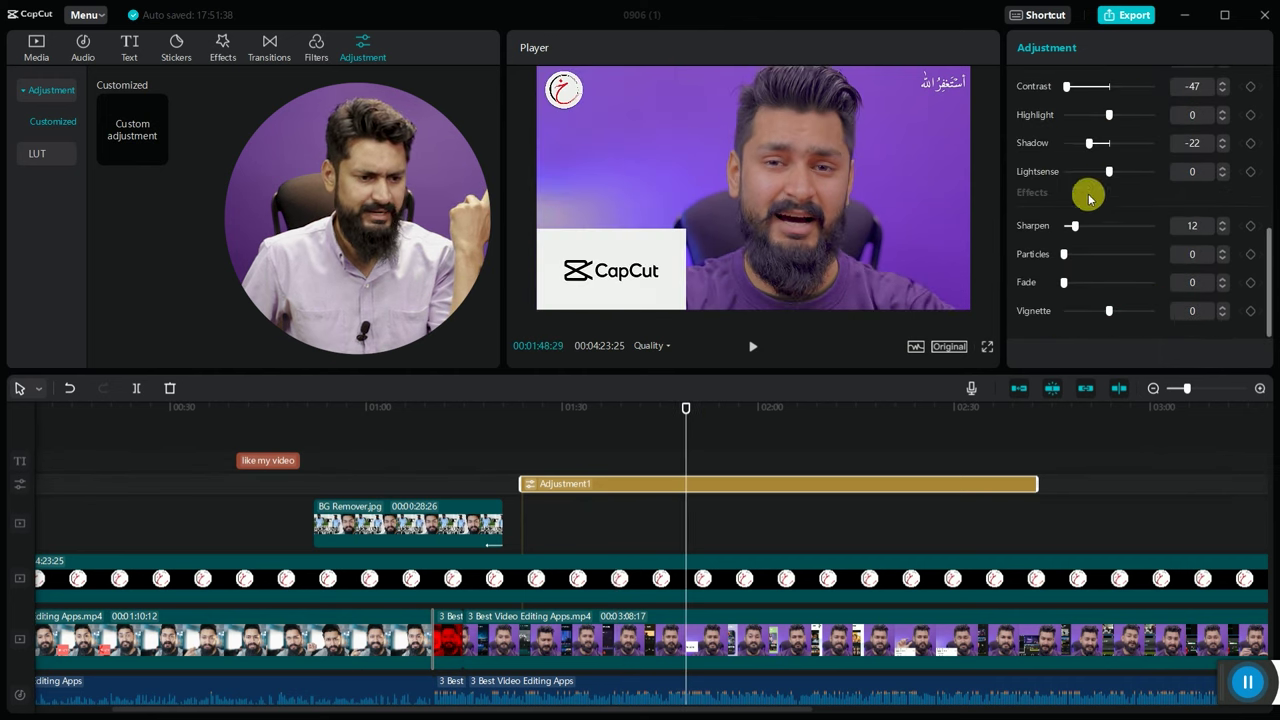
{"action": "scroll", "coordinate": [1070, 205], "scroll_direction": "up", "scroll_amount": 5}
{"action": "scroll", "coordinate": [1074, 214], "scroll_direction": "down", "scroll_amount": 5}
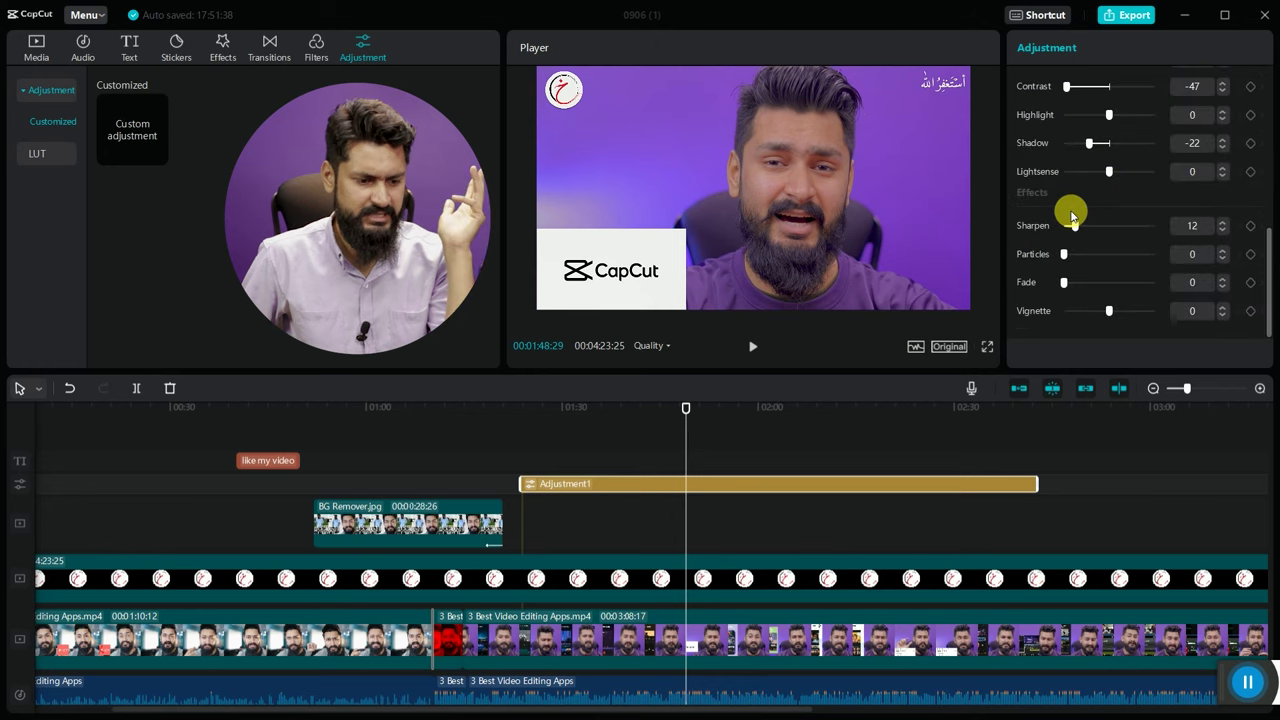
{"action": "scroll", "coordinate": [1110, 220], "scroll_direction": "up", "scroll_amount": 5}
- In the adjustment layer's HSL settings, set the purple colour's saturation to -100 and lightness to -24
{"action": "left_click", "coordinate": [1174, 88]}
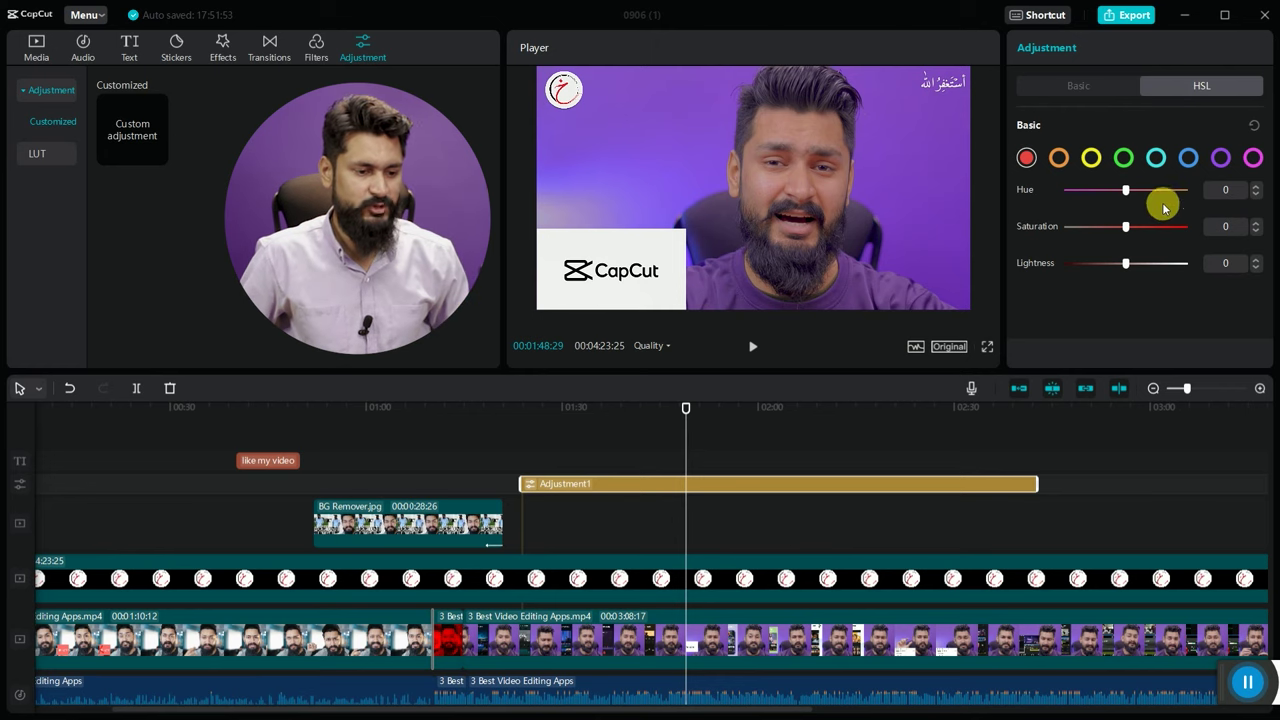
{"action": "left_click", "coordinate": [1123, 158]}
{"action": "left_click_drag", "start_coordinate": [1126, 228], "coordinate": [1064, 226]}
{"action": "left_click", "coordinate": [1253, 160]}
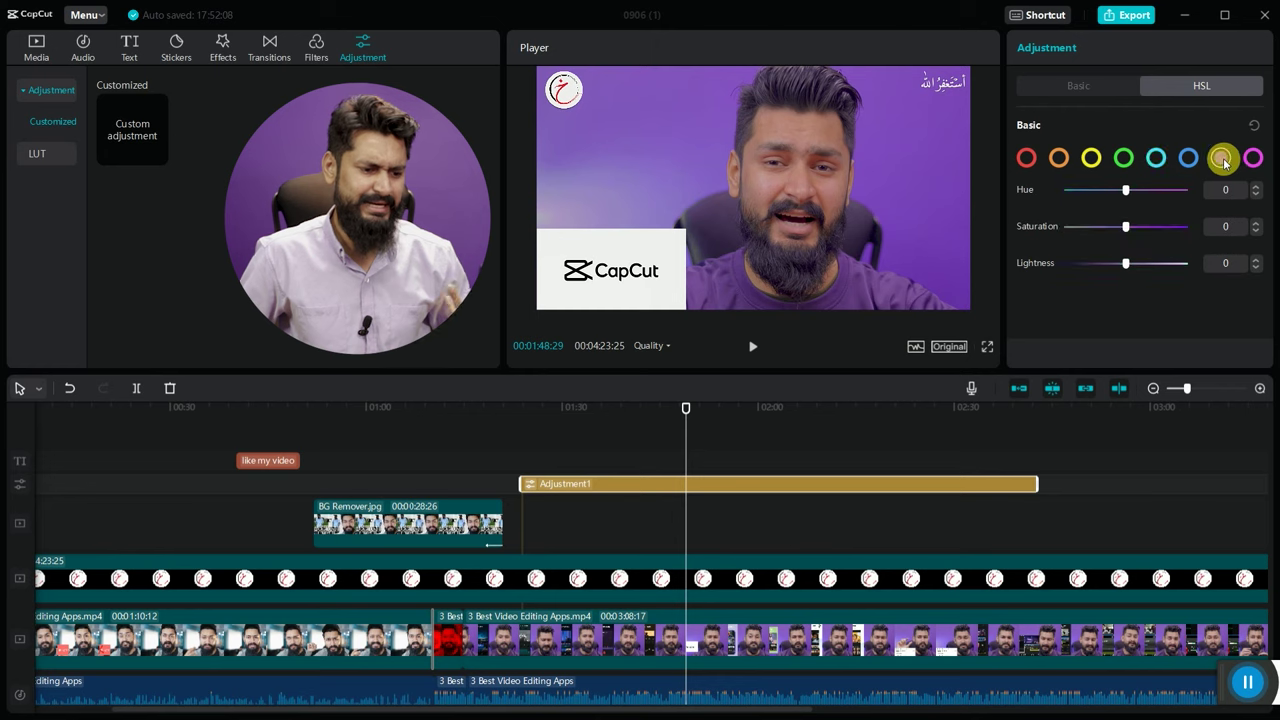
{"action": "mouse_move", "coordinate": [1125, 263]}
{"action": "left_mouse_down"}
{"action": "mouse_move", "coordinate": [1066, 263]}
{"action": "mouse_move", "coordinate": [1113, 279]}
{"action": "left_mouse_up"}
{"action": "left_click_drag", "start_coordinate": [1124, 226], "coordinate": [1006, 231]}
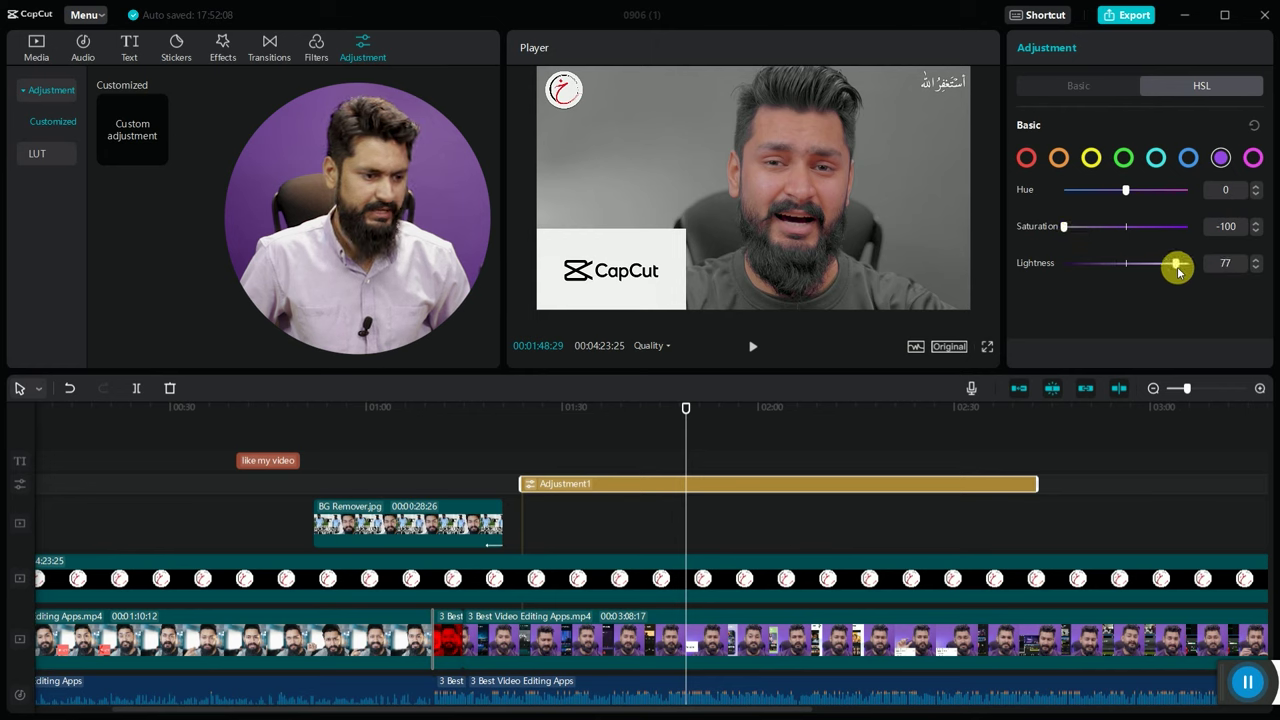
- Scrub across the adjustment layer from its start to its end to compare the graded footage with the original
{"action": "left_click_drag", "start_coordinate": [688, 408], "coordinate": [640, 424]}
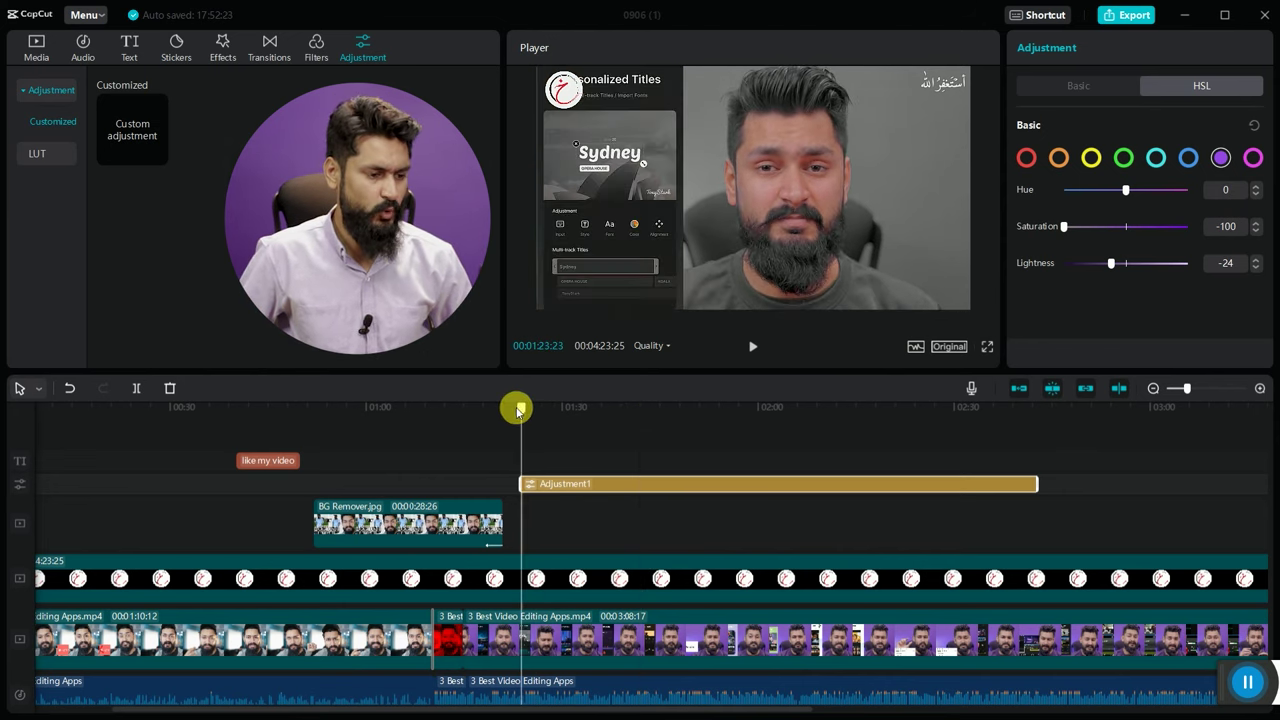
{"action": "left_click", "coordinate": [521, 411]}
{"action": "left_click_drag", "start_coordinate": [521, 411], "coordinate": [1037, 474]}
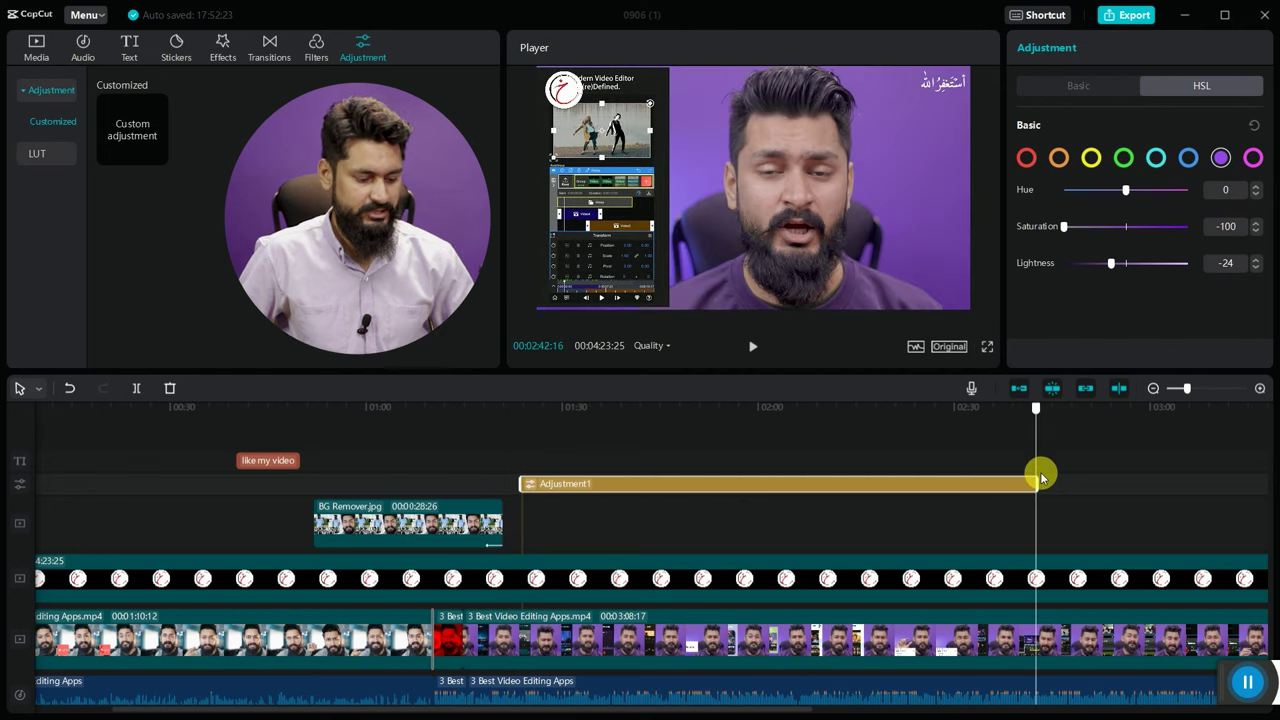
{"action": "scroll", "coordinate": [748, 450], "scroll_direction": "down", "scroll_amount": 3}
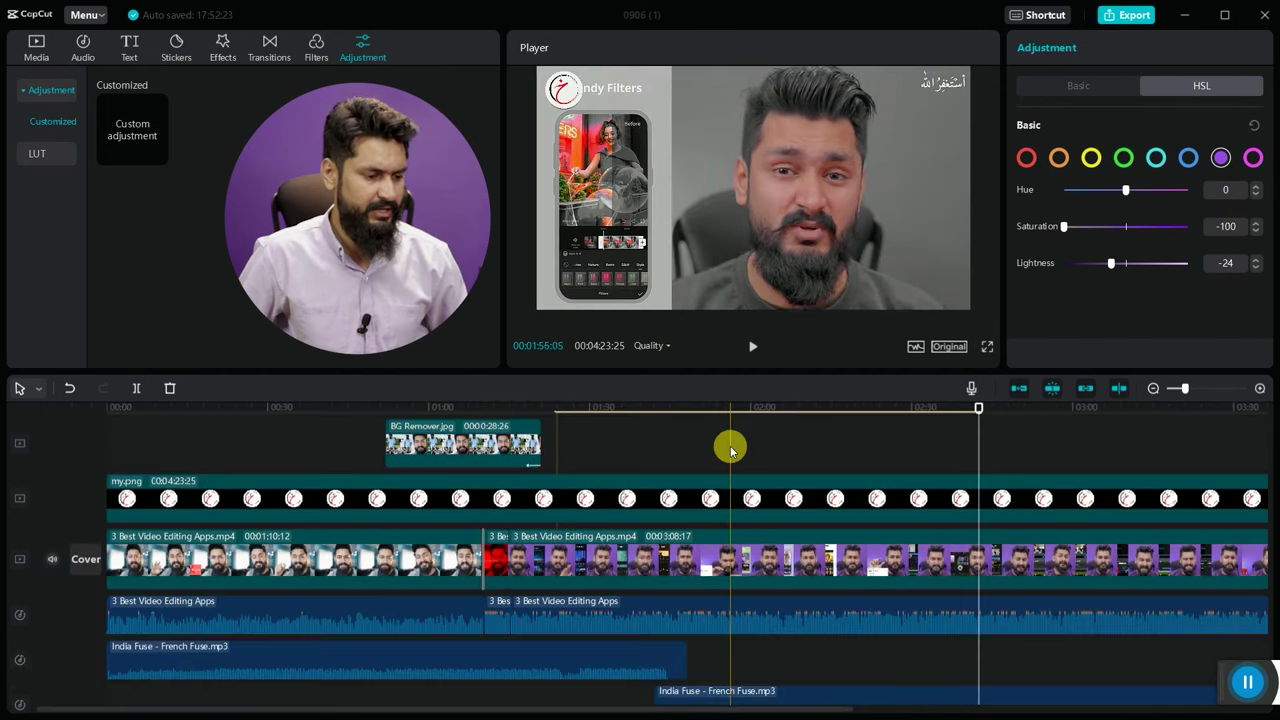
{"action": "scroll", "coordinate": [748, 450], "scroll_direction": "up", "scroll_amount": 2}
{"action": "scroll", "coordinate": [1255, 478], "scroll_direction": "up", "scroll_amount": 1}
{"action": "left_click_drag", "start_coordinate": [480, 460], "coordinate": [457, 460]}
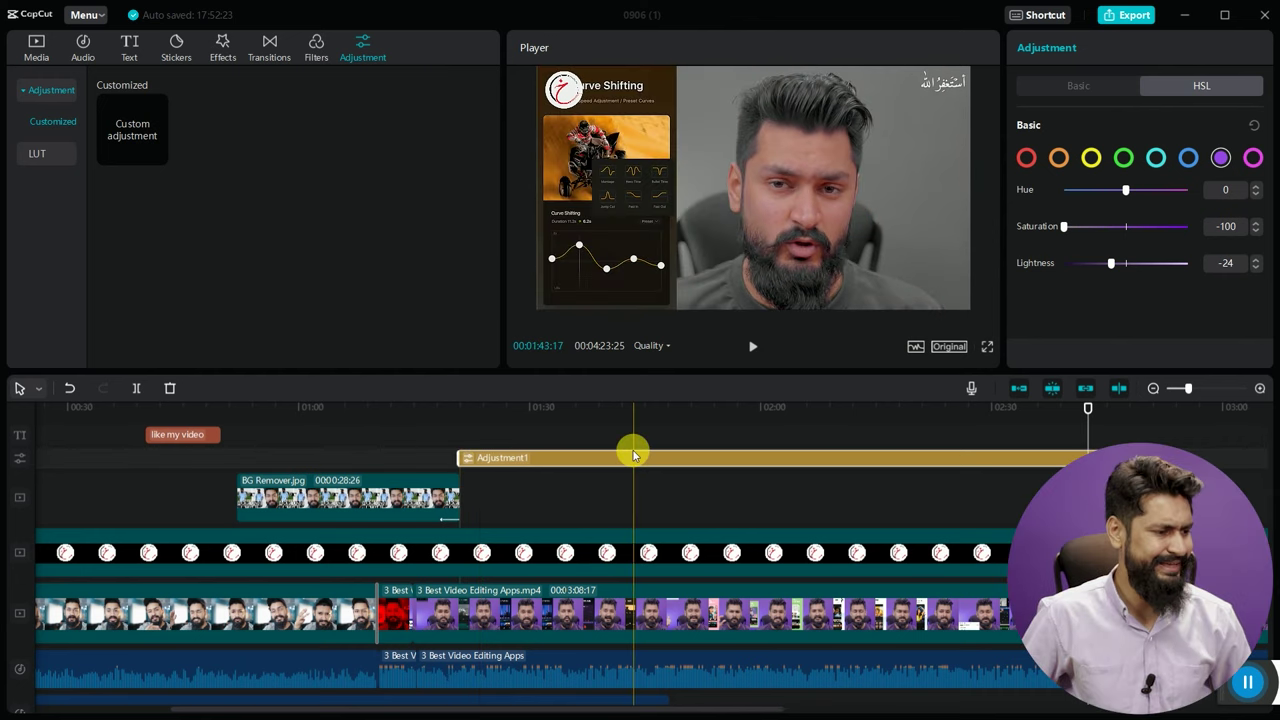
{"action": "left_click", "coordinate": [631, 429]}
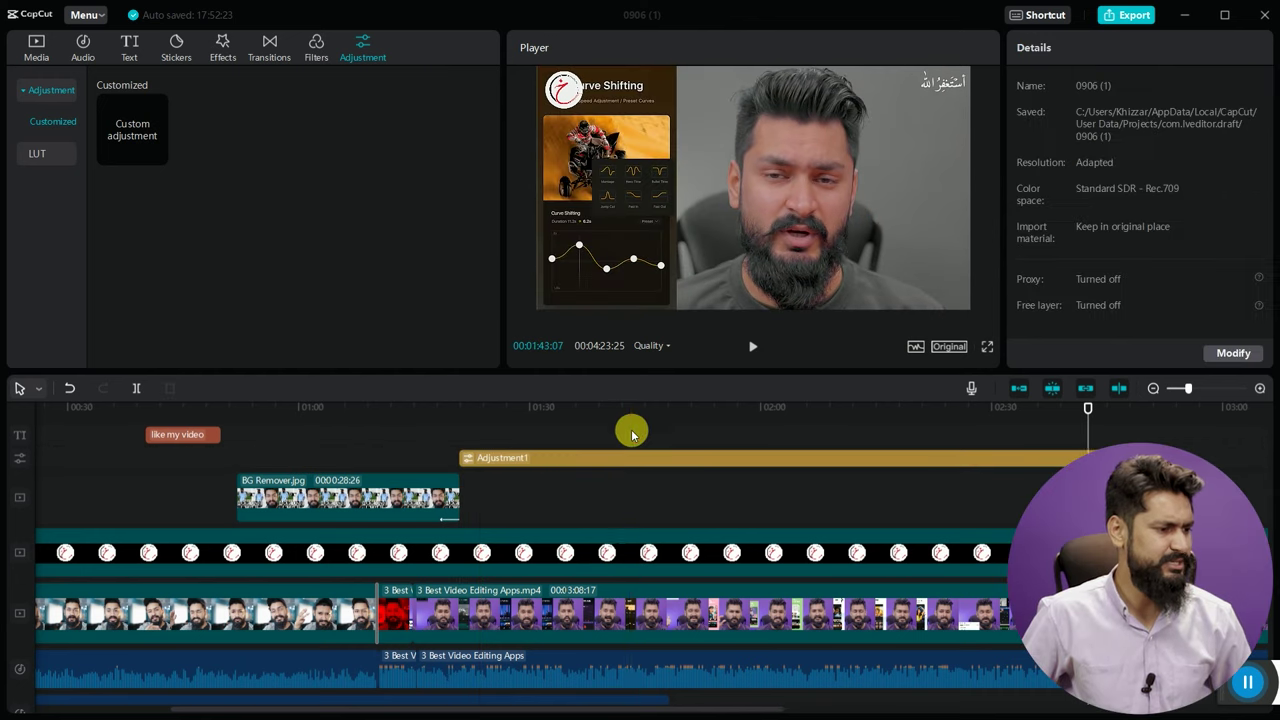
- Add the Robust filter on a track above the clips, stretching from about 00:58 to about 01:14
{"action": "left_click", "coordinate": [316, 48]}
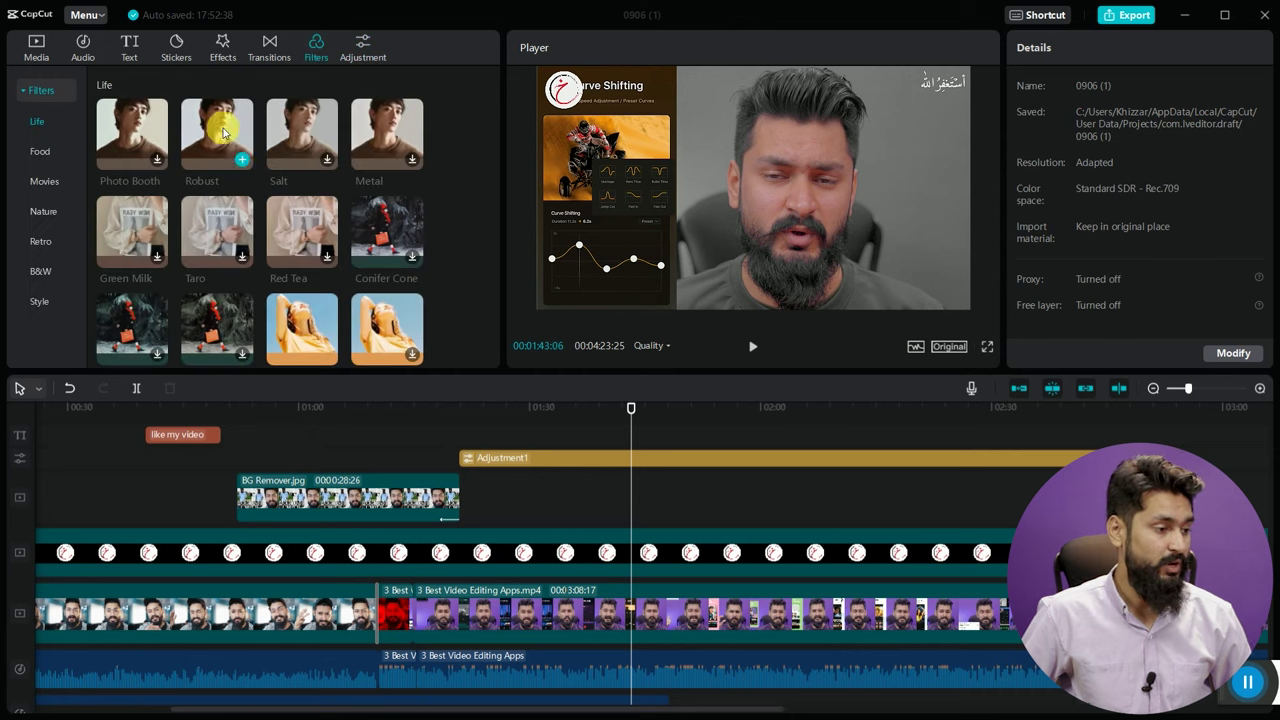
{"action": "left_click_drag", "start_coordinate": [228, 160], "coordinate": [378, 432]}
{"action": "left_click", "coordinate": [385, 408]}
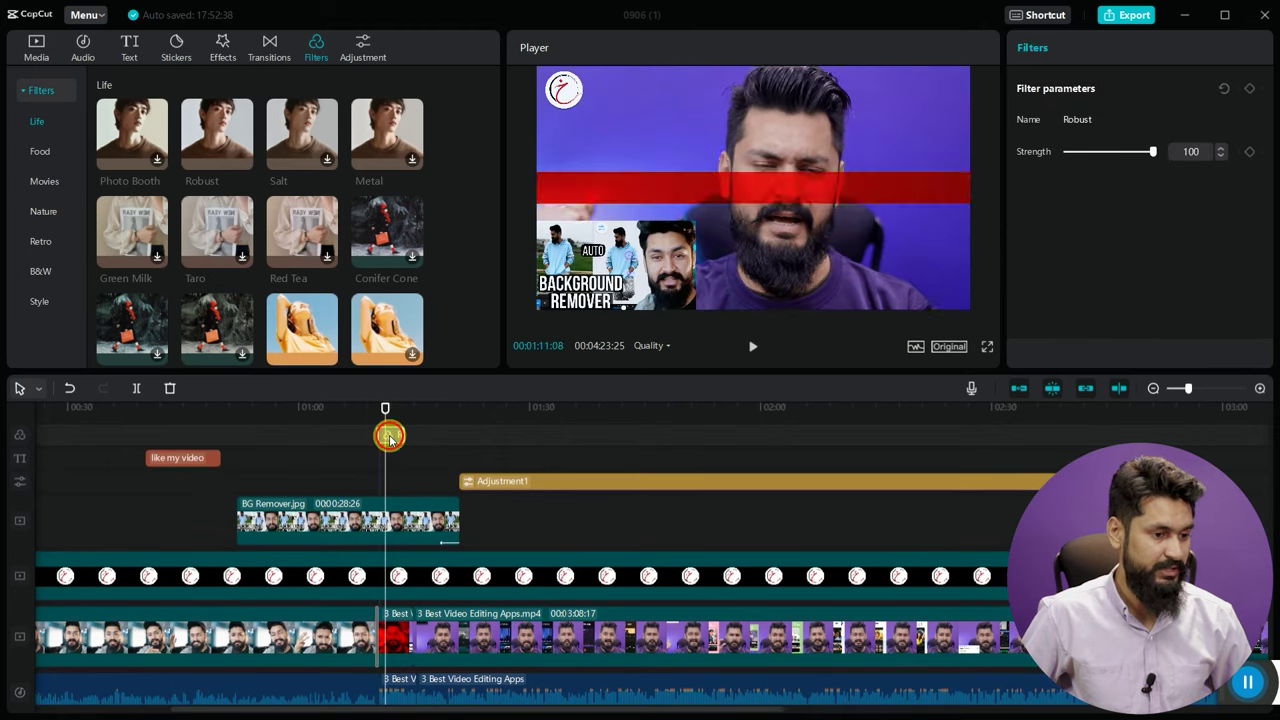
{"action": "left_click_drag", "start_coordinate": [385, 440], "coordinate": [376, 441]}
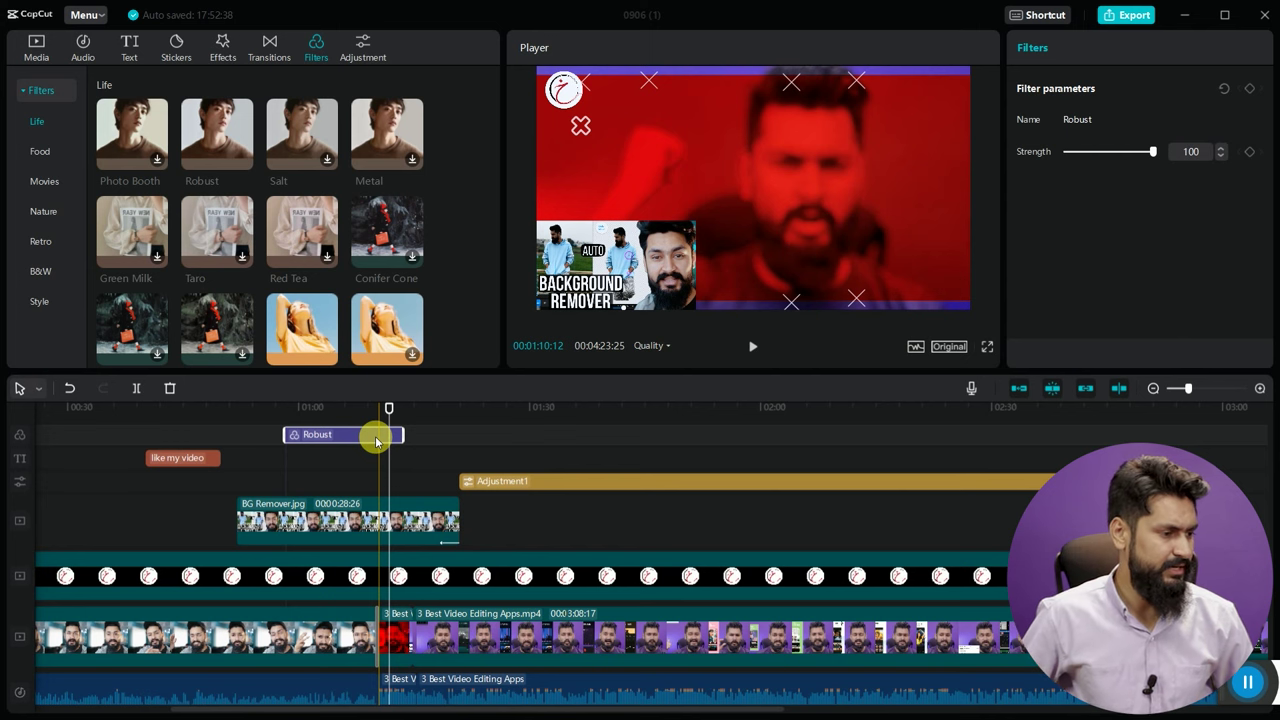
- Add the Mirror three layers effect above the first clip, stretching from about 00:22 to about 00:34, and preview it
{"action": "left_click", "coordinate": [226, 48]}
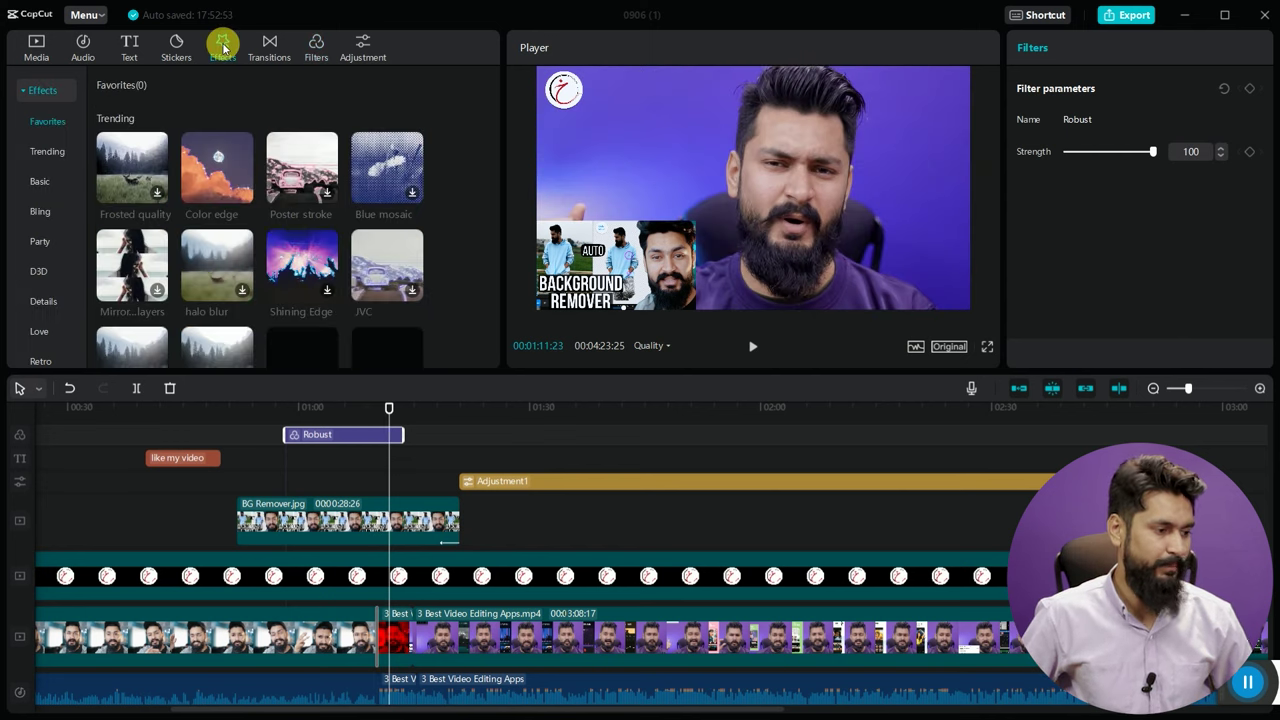
{"action": "left_click_drag", "start_coordinate": [46, 411], "coordinate": [157, 408]}
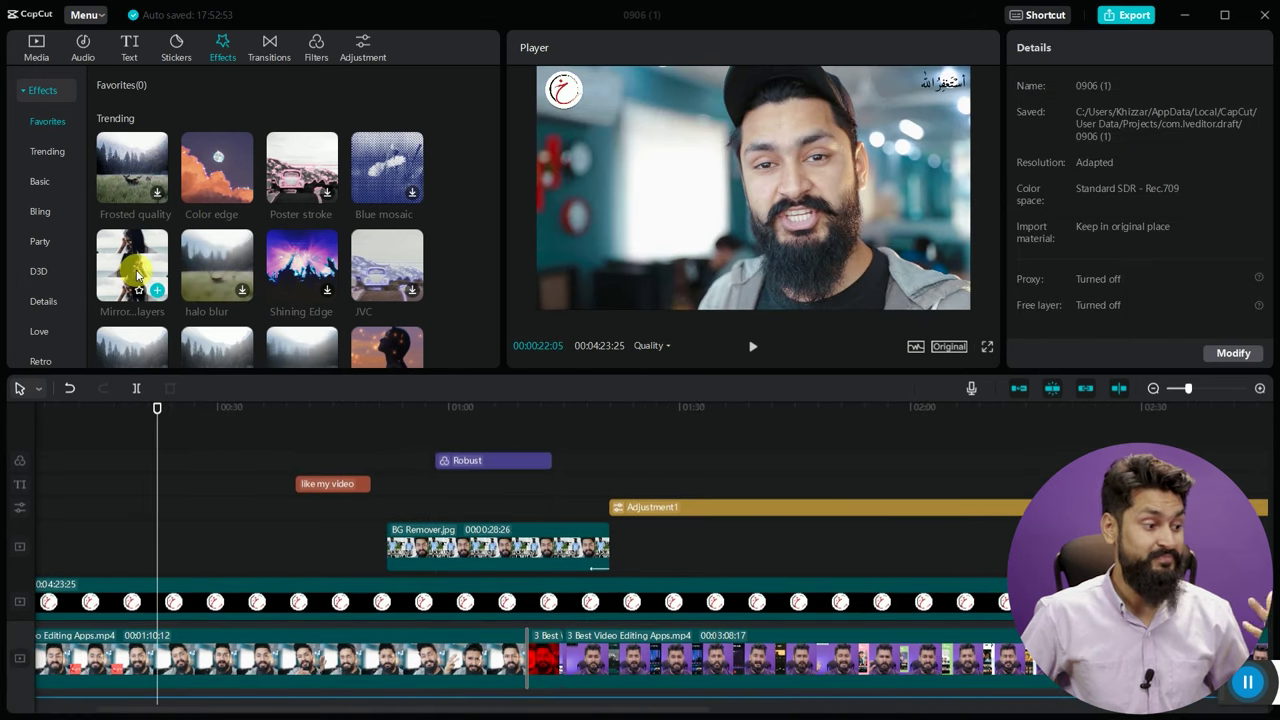
{"action": "left_click_drag", "start_coordinate": [137, 270], "coordinate": [200, 496]}
{"action": "left_click_drag", "start_coordinate": [193, 549], "coordinate": [193, 553]}
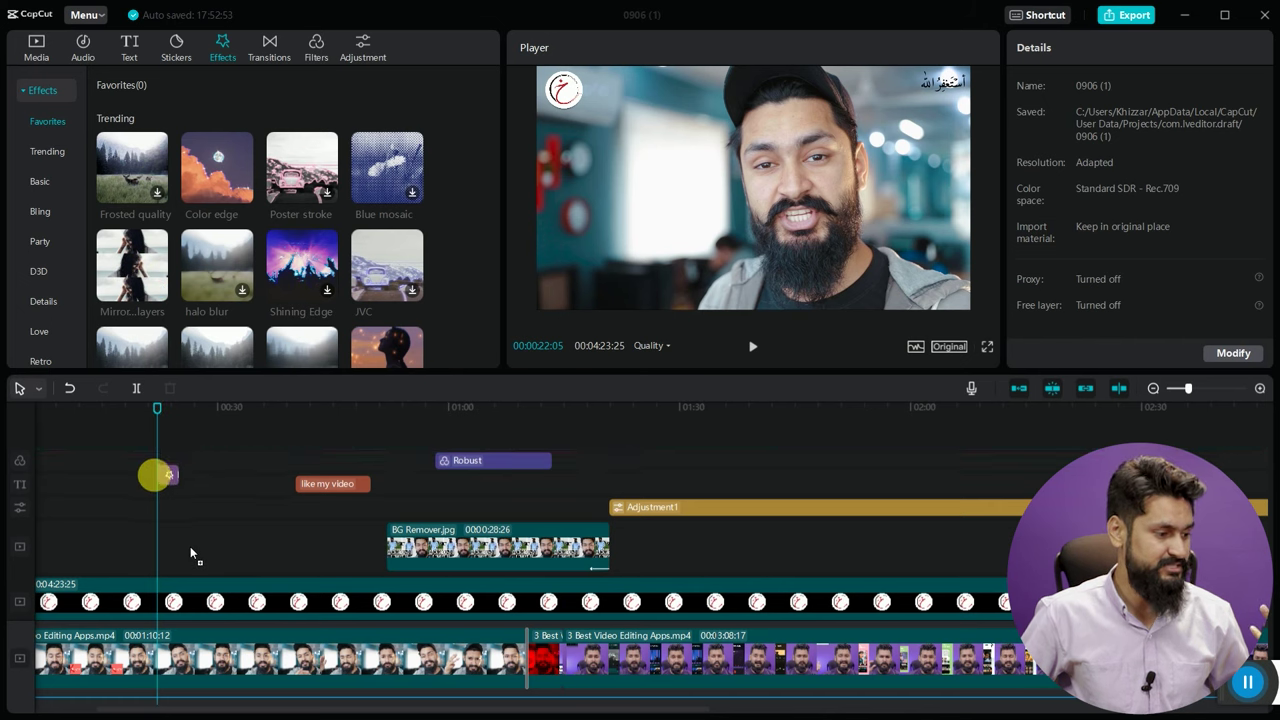
{"action": "left_click_drag", "start_coordinate": [155, 474], "coordinate": [180, 486]}
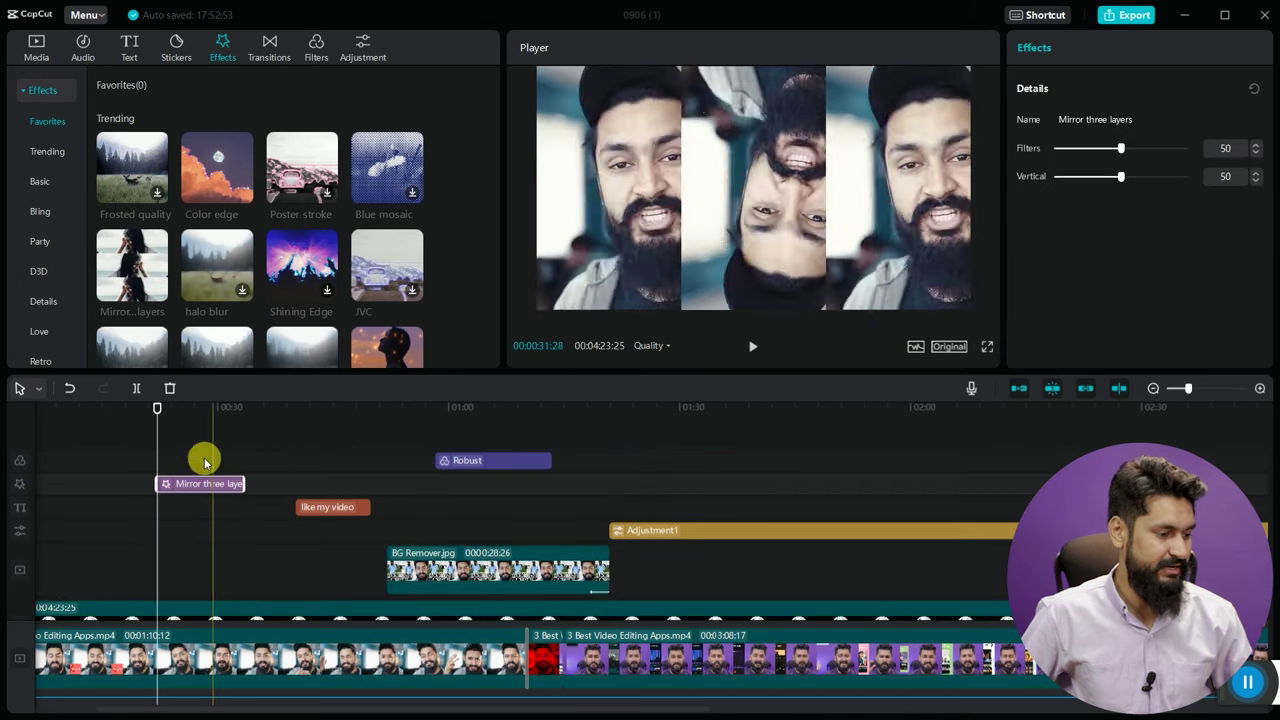
{"action": "left_click_drag", "start_coordinate": [160, 410], "coordinate": [168, 408]}
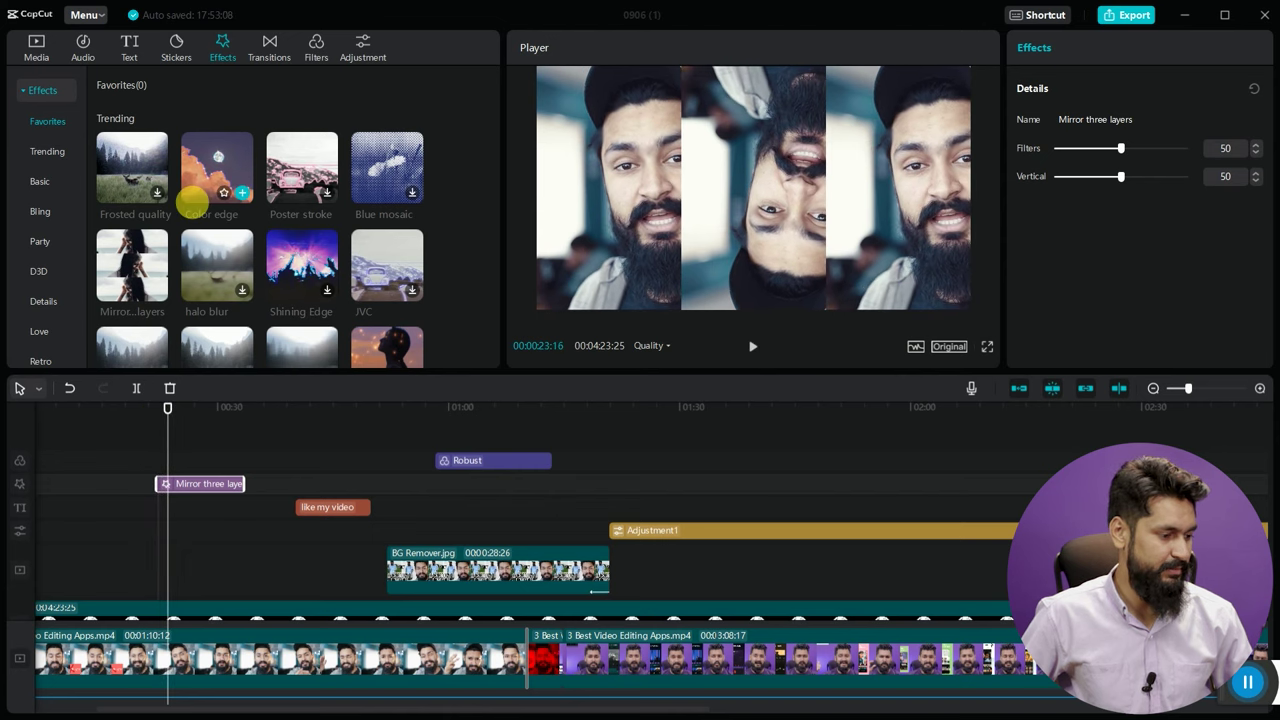
- Add the Color edge effect at about 00:14, extend it to the start of the Mirror three layers effect, and preview it
{"action": "left_click_drag", "start_coordinate": [193, 203], "coordinate": [128, 597]}
{"action": "left_click_drag", "start_coordinate": [100, 512], "coordinate": [104, 484]}
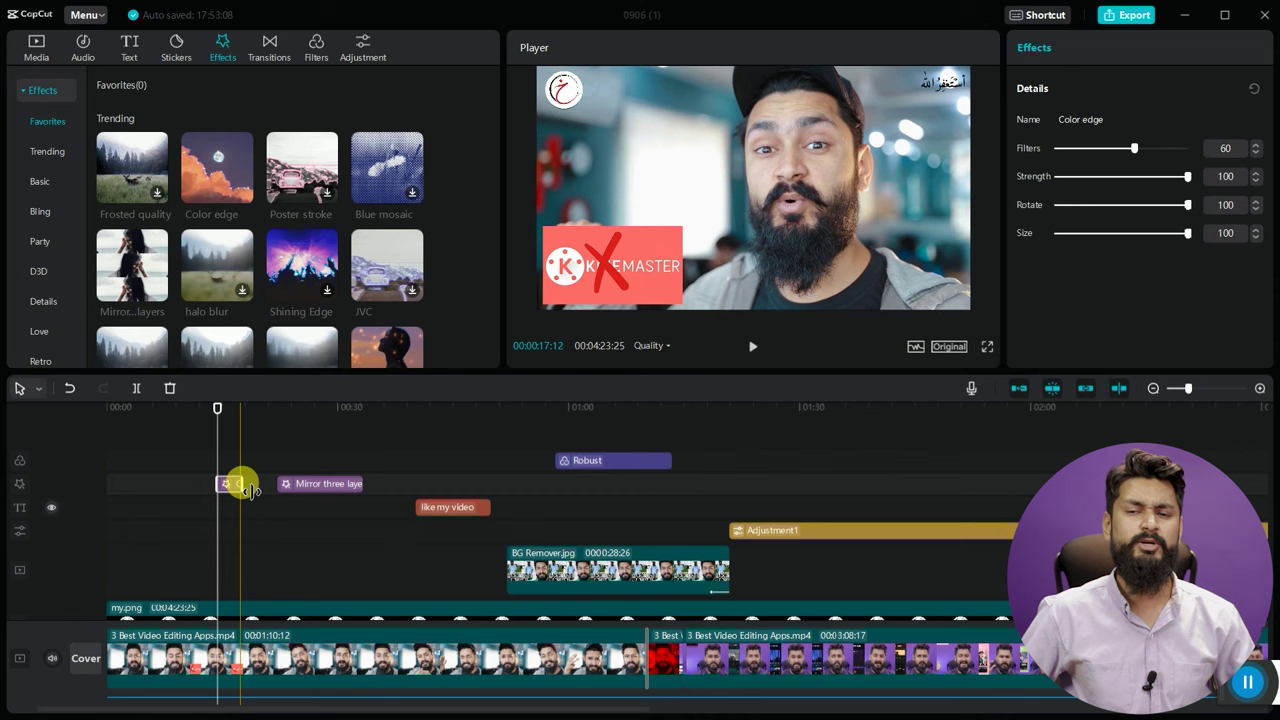
{"action": "left_click_drag", "start_coordinate": [247, 490], "coordinate": [241, 484]}
{"action": "key", "text": "space"}
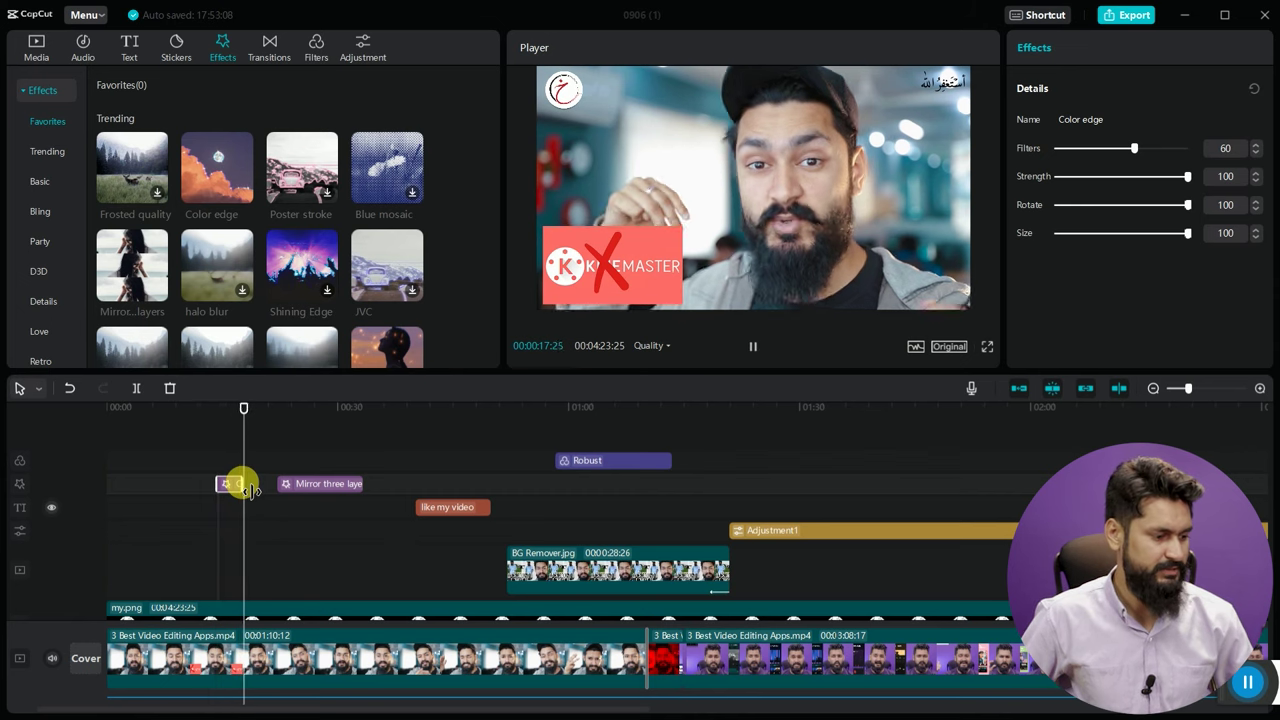
{"action": "left_click", "coordinate": [227, 405]}
{"action": "left_click_drag", "start_coordinate": [238, 482], "coordinate": [291, 497]}
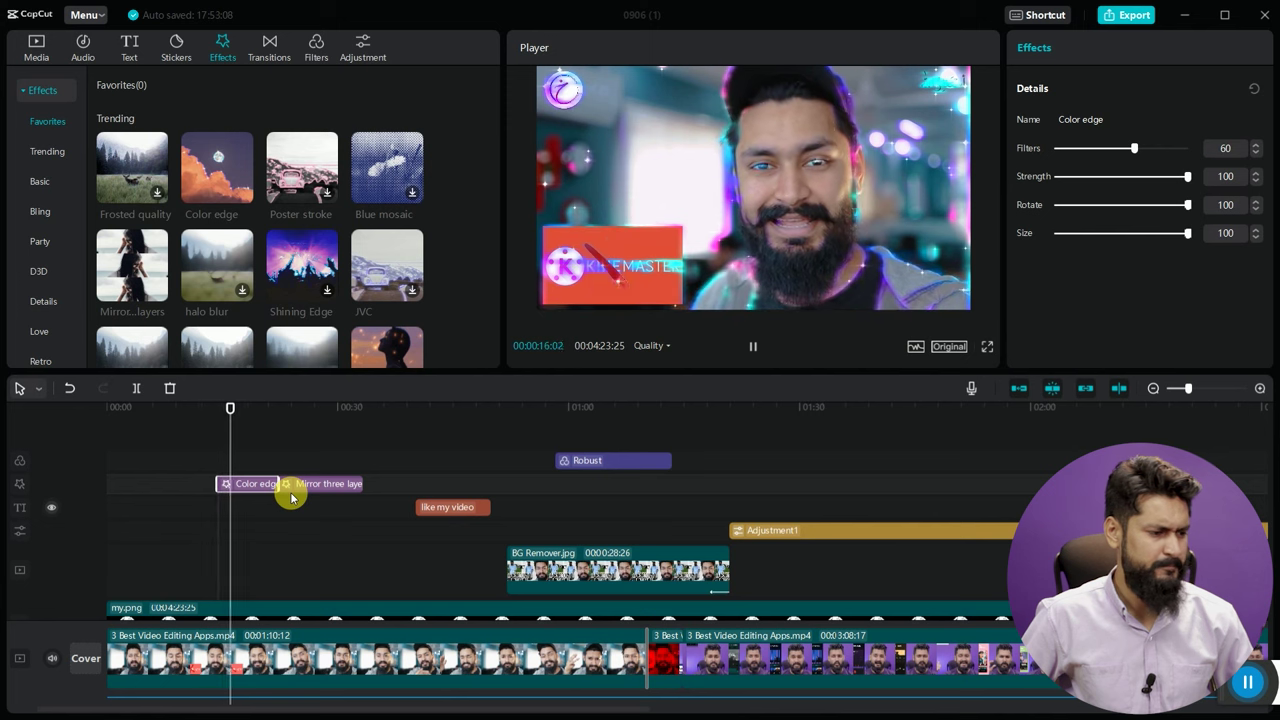
{"action": "key", "text": "space"}
- Browse the effect categories and add the Retro effect Sharpen directly after the Mirror three layers effect
{"action": "scroll", "coordinate": [248, 286], "scroll_direction": "down", "scroll_amount": 5}
{"action": "scroll", "coordinate": [248, 286], "scroll_direction": "down", "scroll_amount": 2}
{"action": "scroll", "coordinate": [52, 227], "scroll_direction": "down", "scroll_amount": 2}
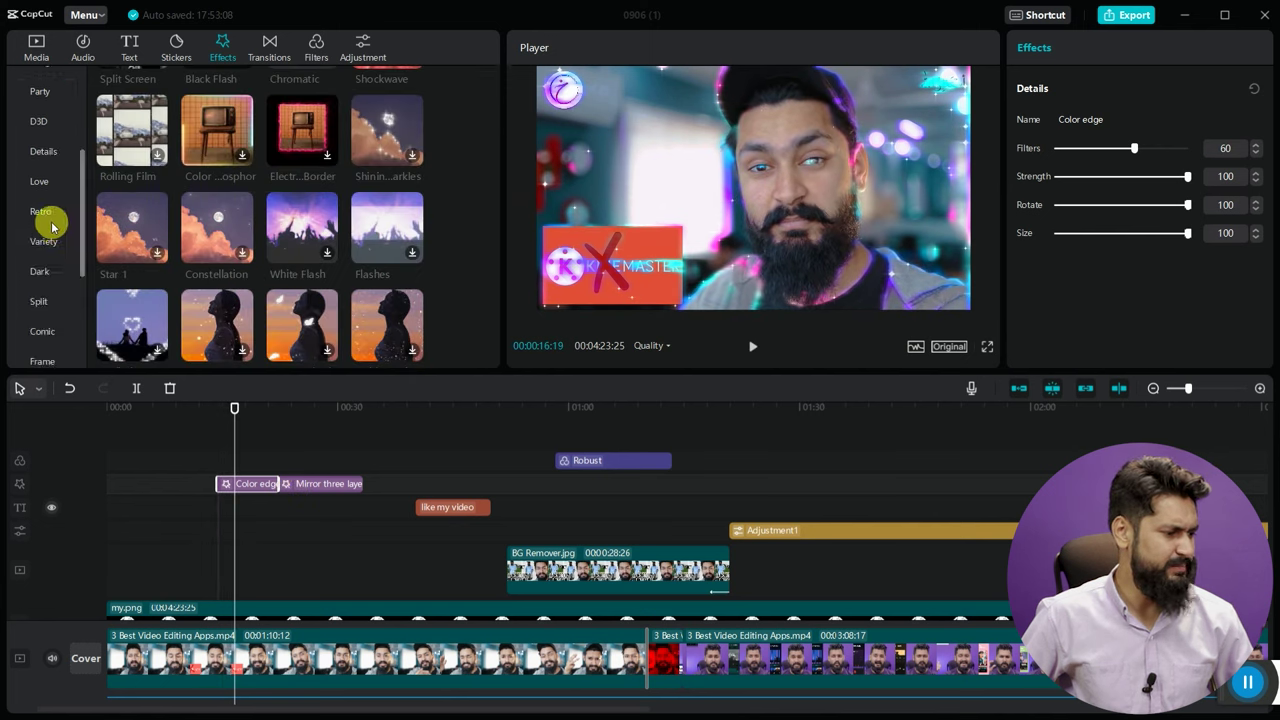
{"action": "left_click", "coordinate": [45, 215]}
{"action": "scroll", "coordinate": [51, 222], "scroll_direction": "down", "scroll_amount": 3}
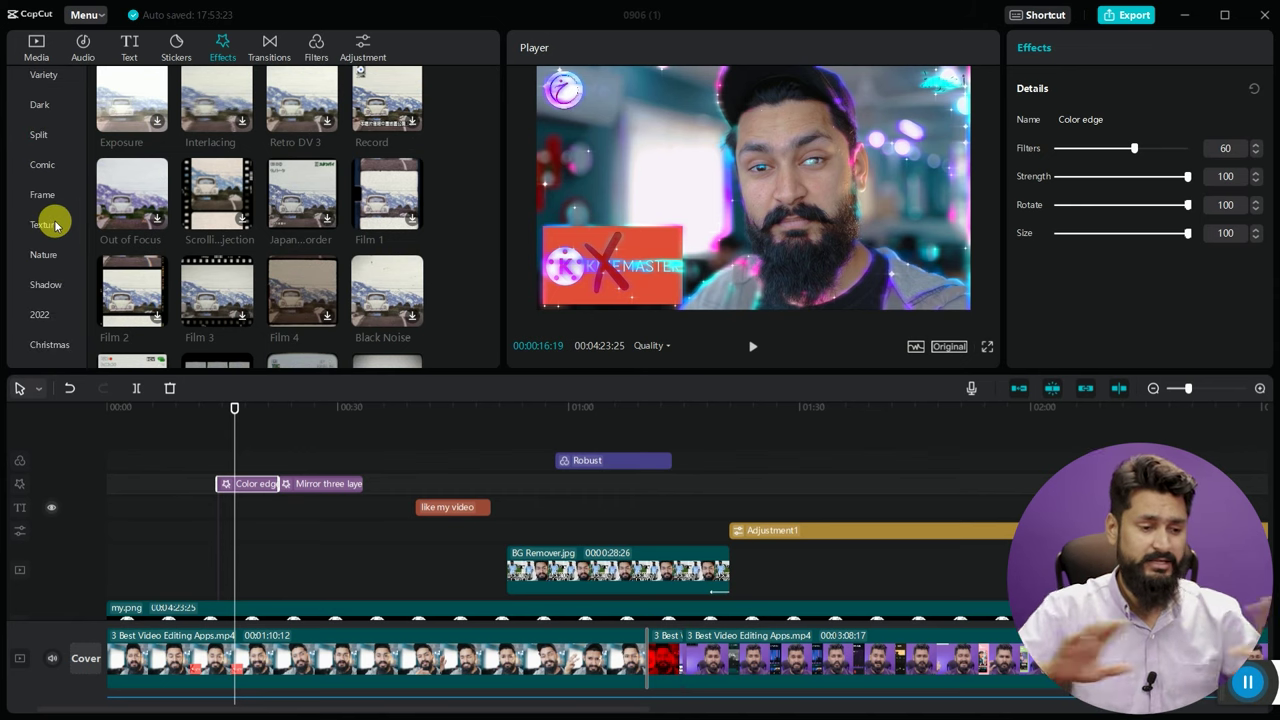
{"action": "scroll", "coordinate": [220, 140], "scroll_direction": "down", "scroll_amount": 3}
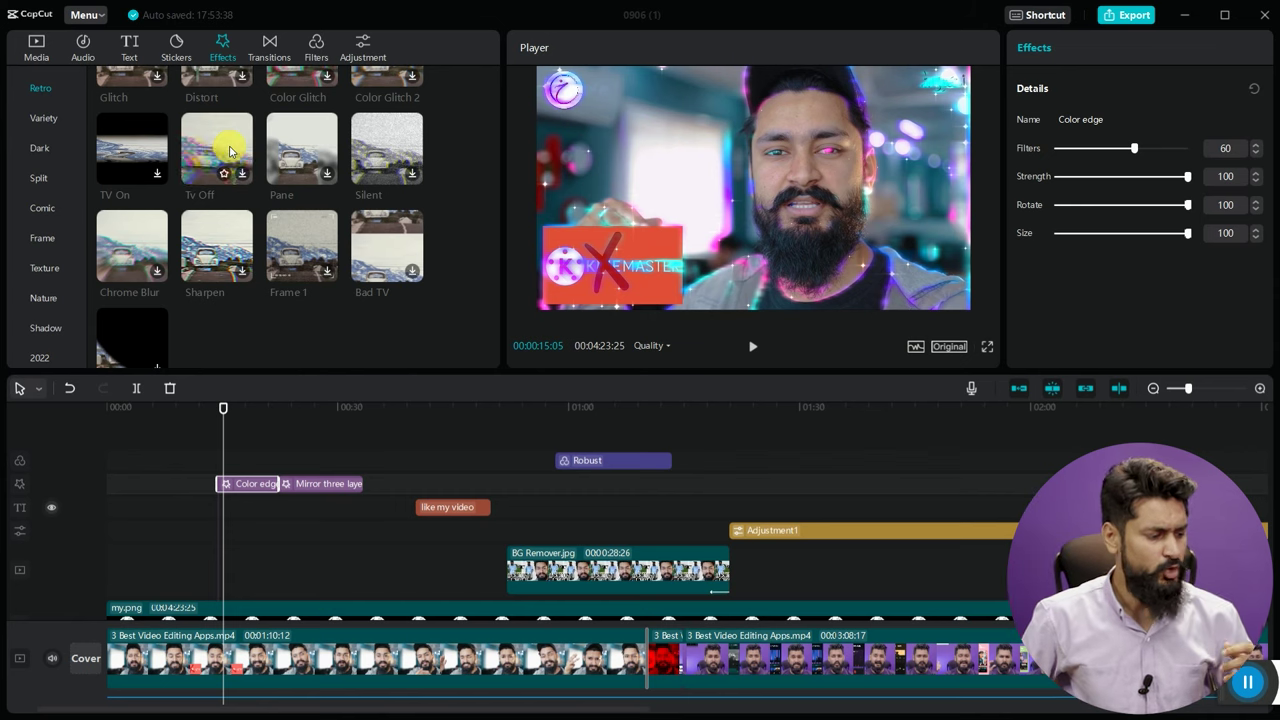
{"action": "left_click", "coordinate": [332, 408]}
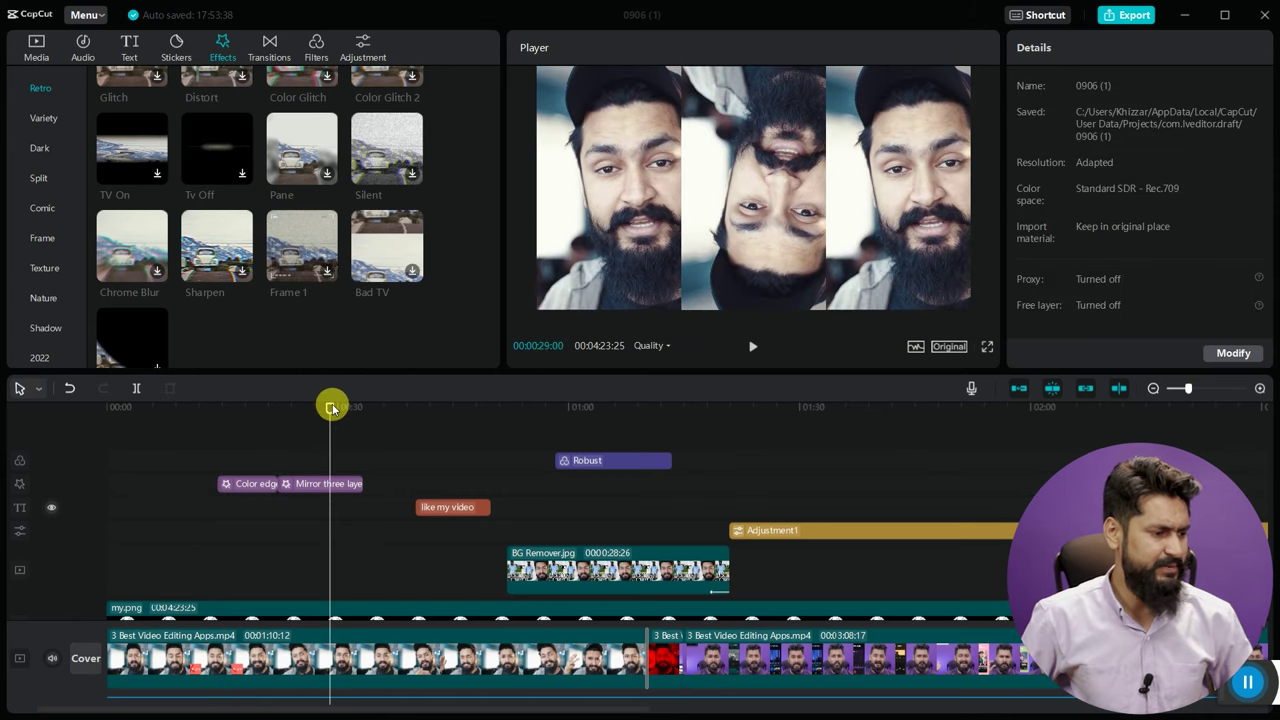
{"action": "left_click_drag", "start_coordinate": [231, 256], "coordinate": [374, 423]}
{"action": "left_click_drag", "start_coordinate": [242, 278], "coordinate": [366, 483]}
{"action": "left_click", "coordinate": [366, 410]}
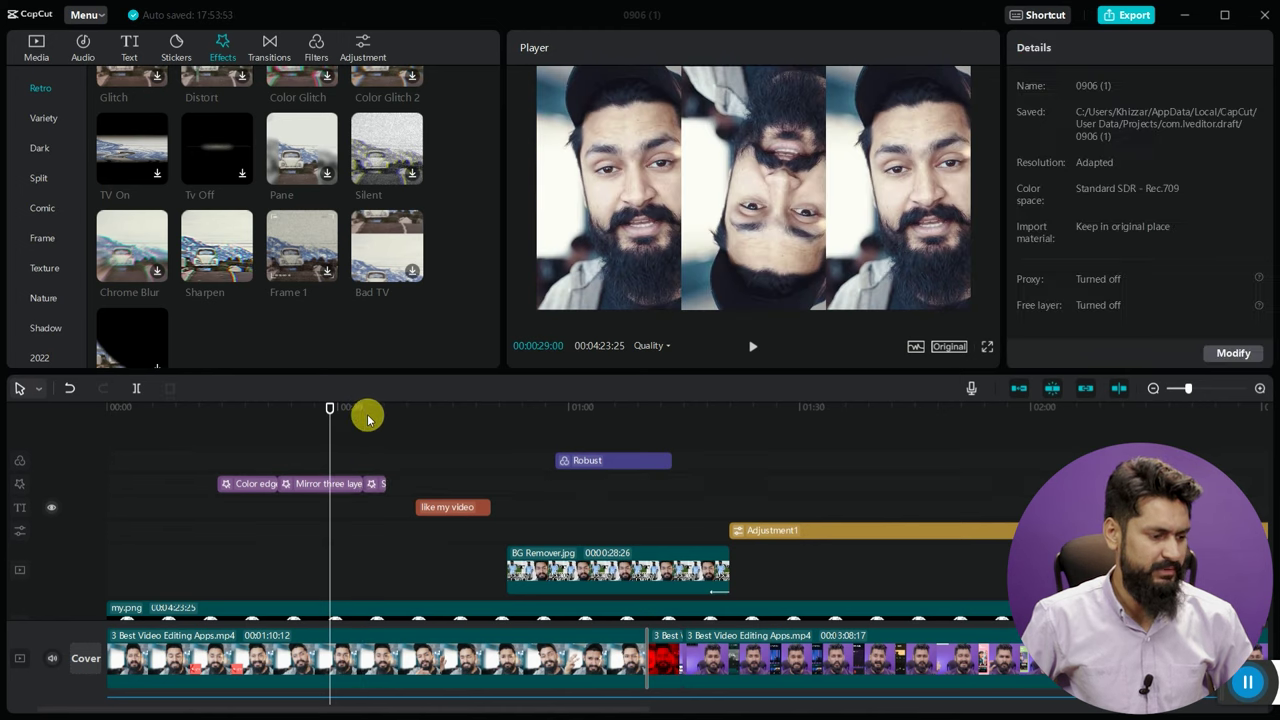
- Prepare the video export with the title "Like this video" and the E: drive as the destination folder
{"action": "left_click", "coordinate": [1129, 16]}
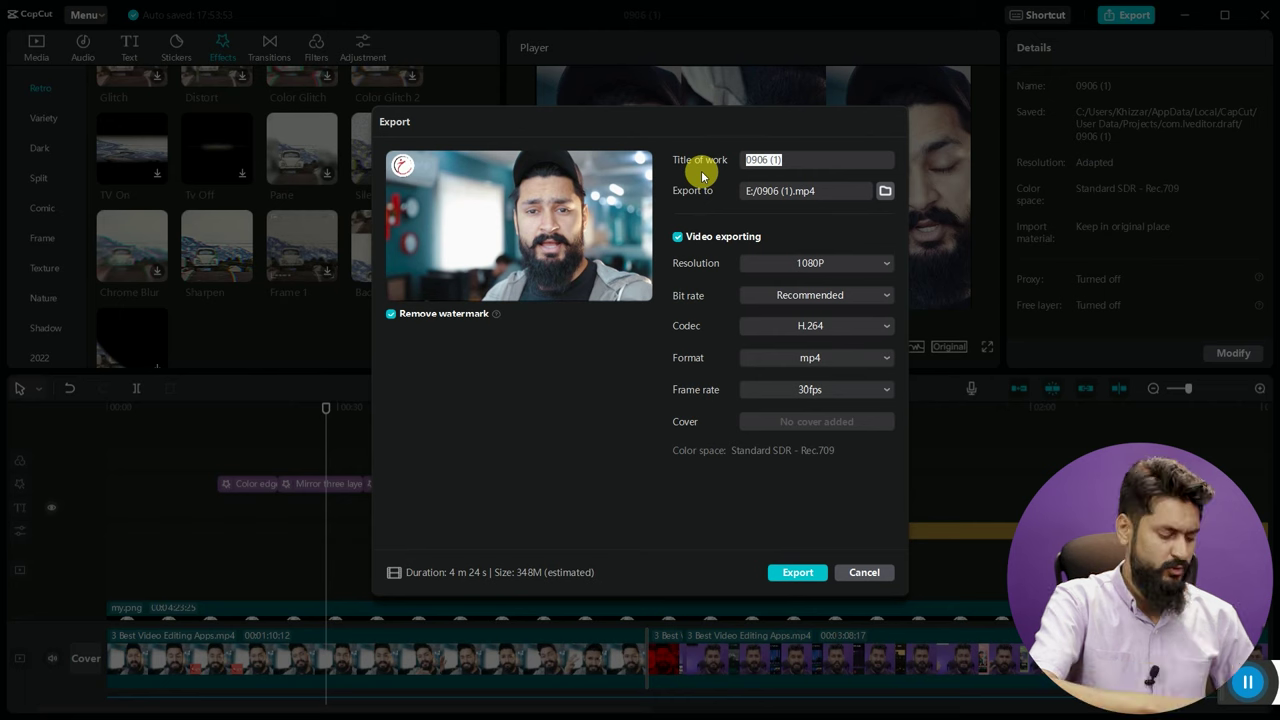
{"action": "type", "text": "Like this video"}
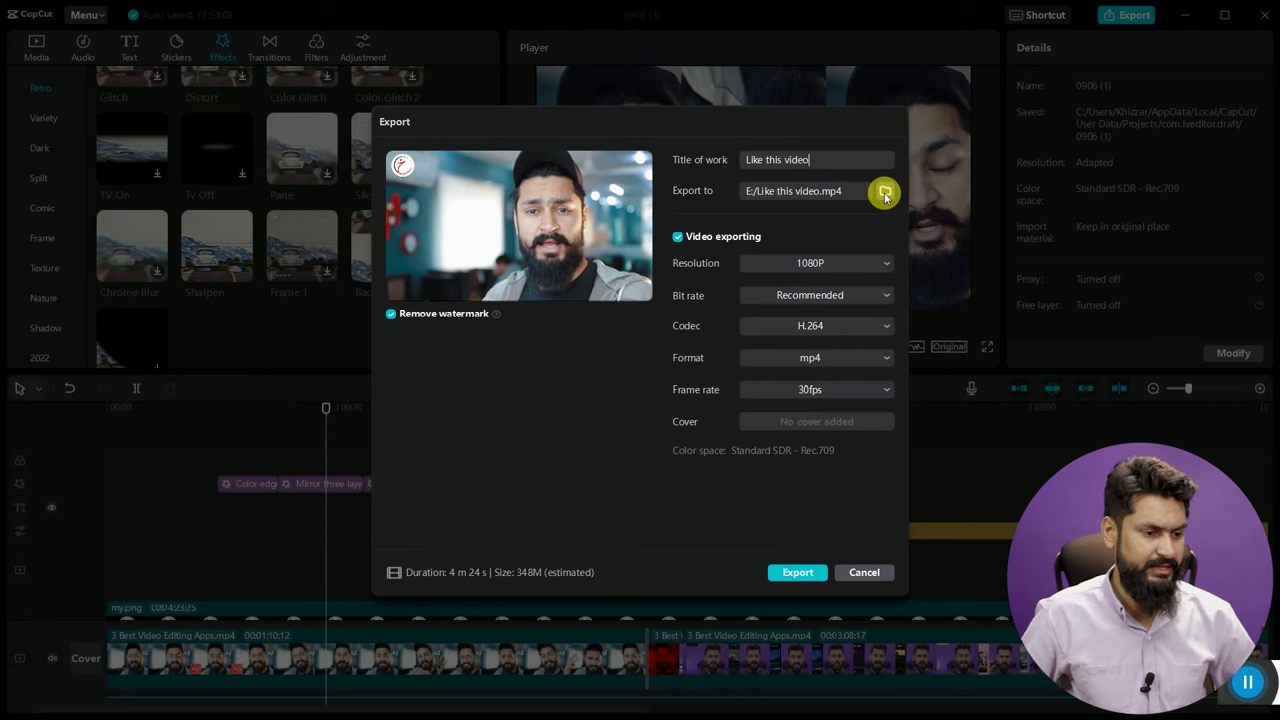
{"action": "left_click", "coordinate": [884, 194]}
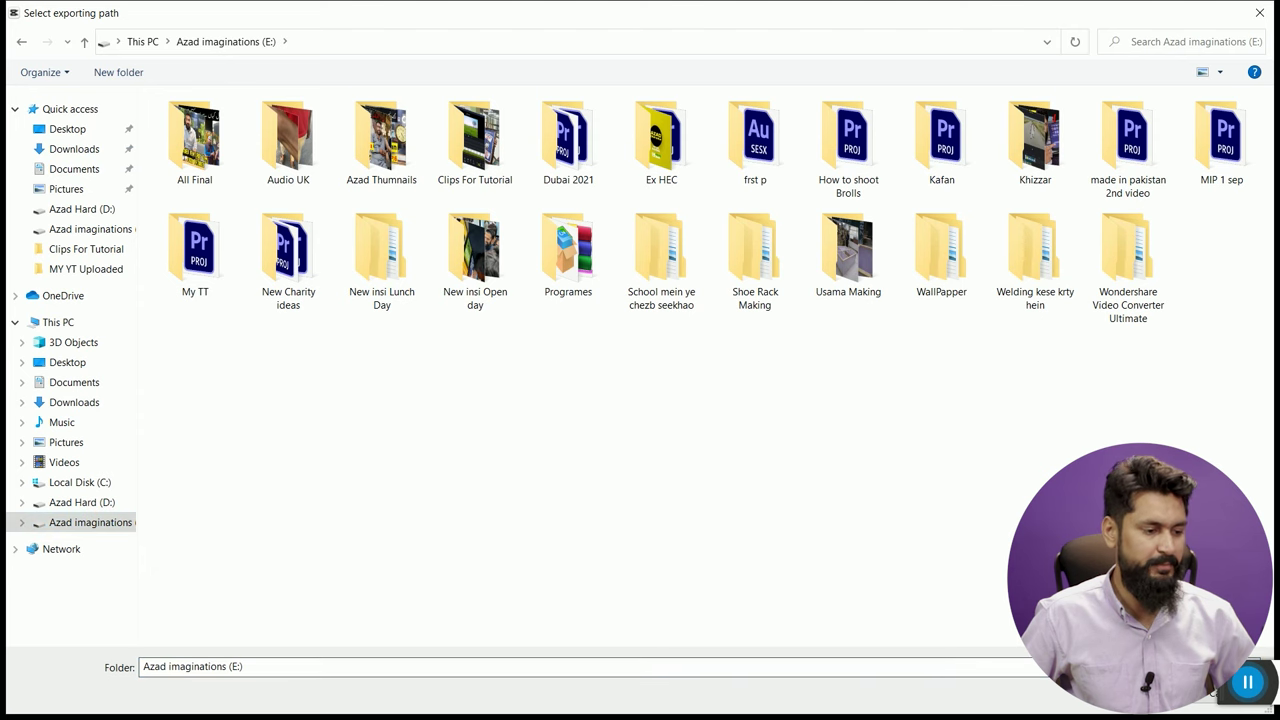
{"action": "left_click", "coordinate": [1210, 690]}
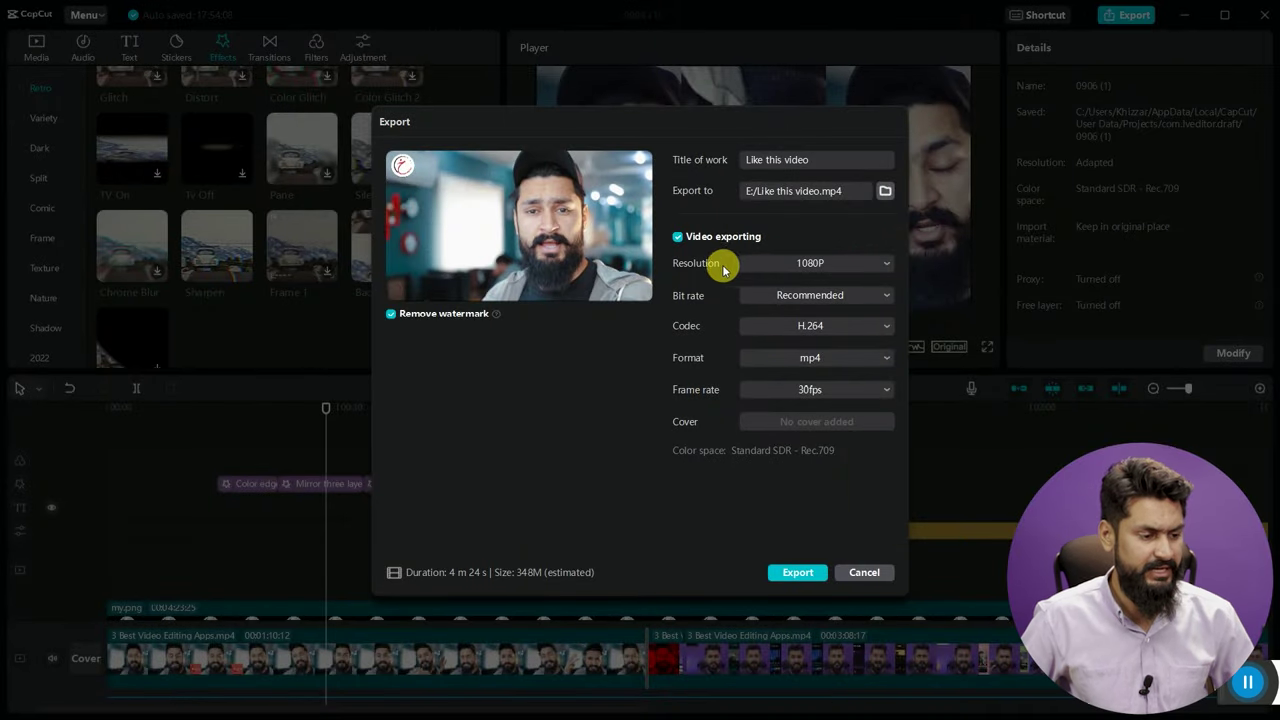
- Choose 1080P as the export resolution and start exporting the video
{"action": "left_click", "coordinate": [795, 268]}
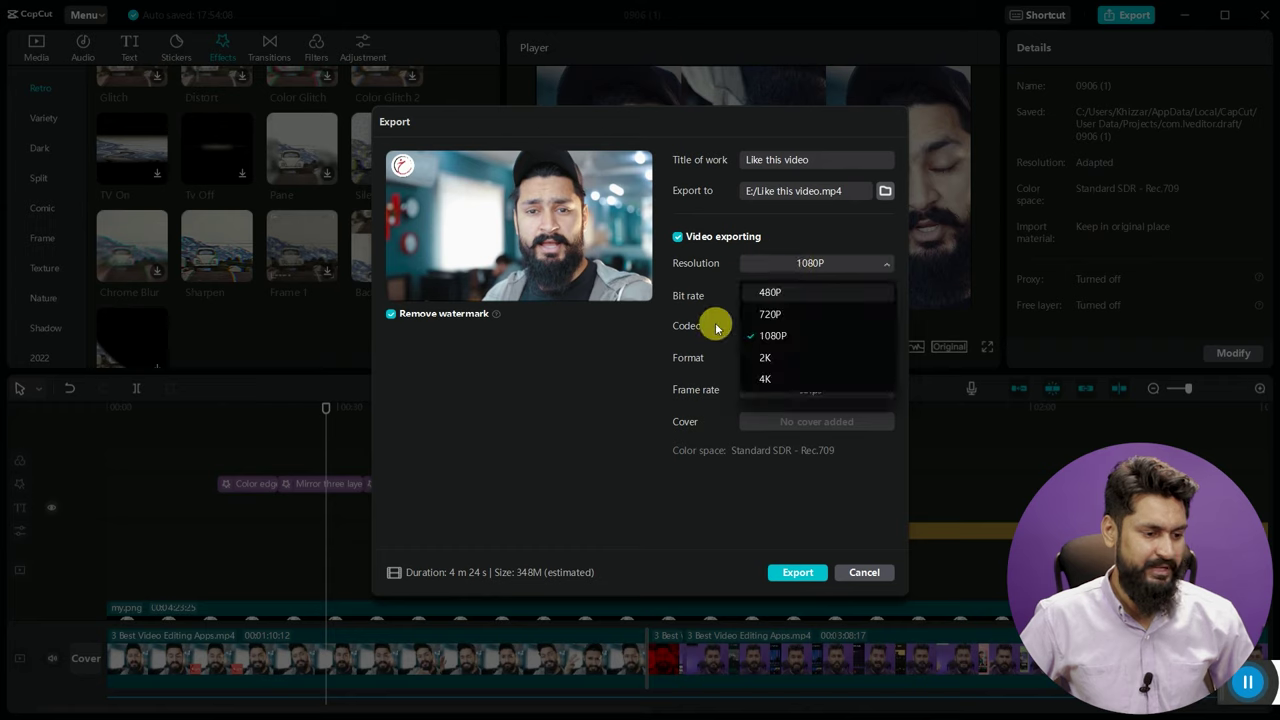
{"action": "left_click", "coordinate": [771, 333]}
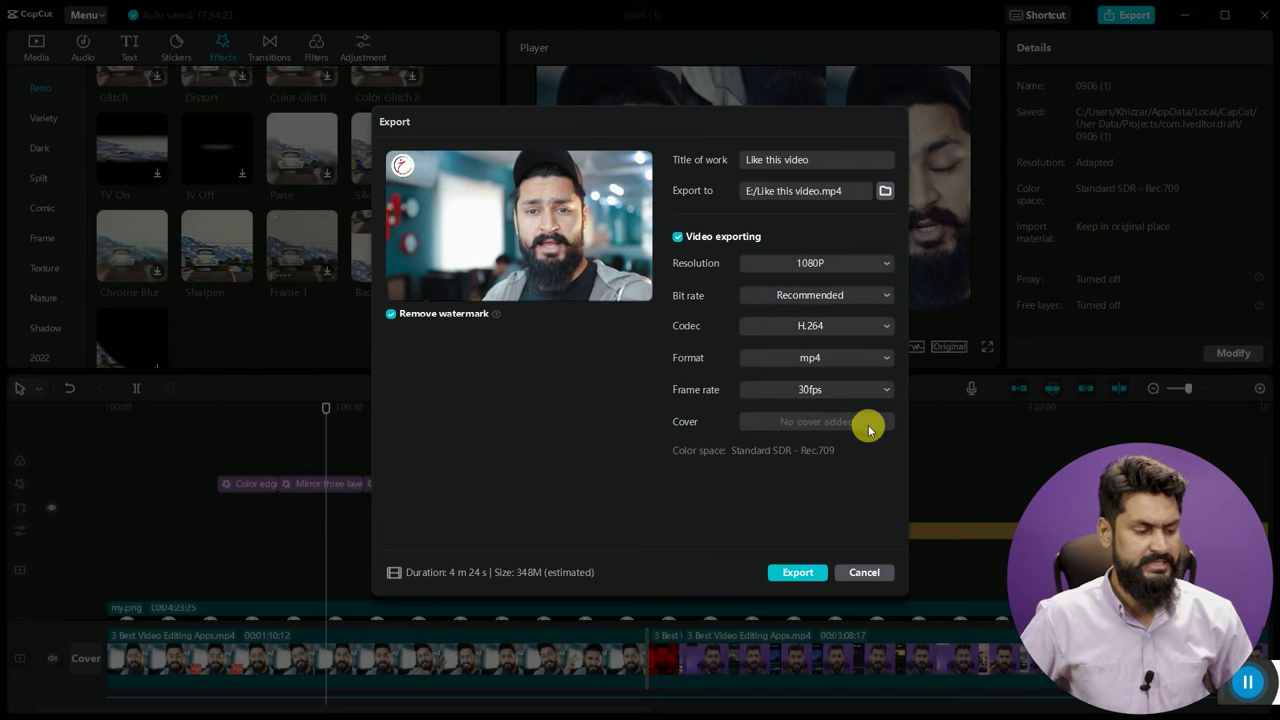
{"action": "left_click", "coordinate": [795, 572]}
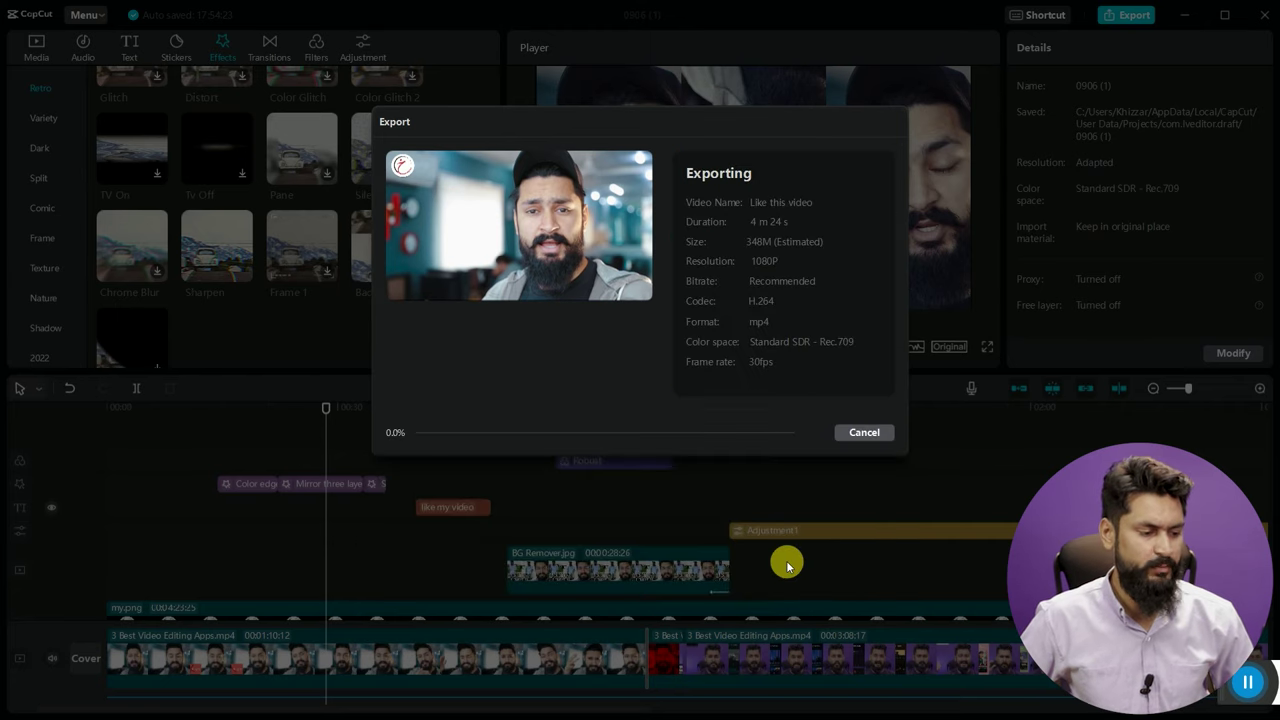